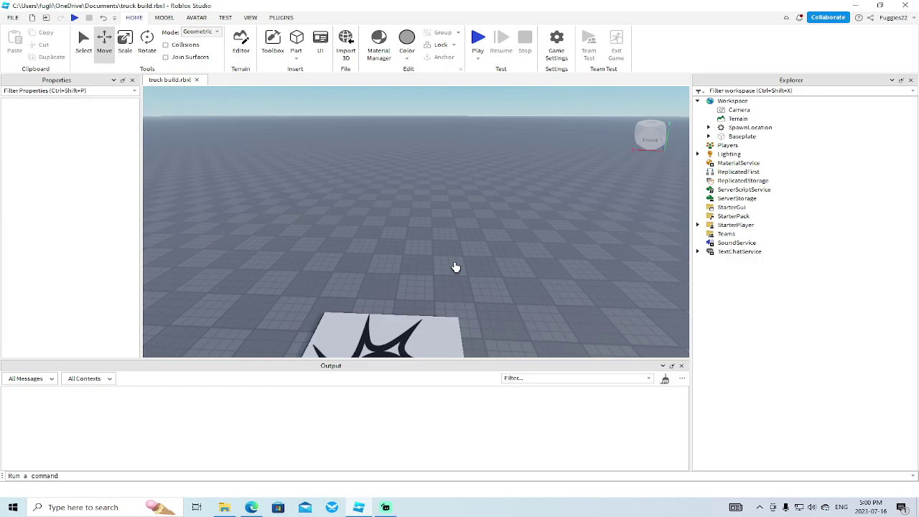
Browse the full list of car models in the Toolbox's vehicle category
right_click_drag(456, 267, 456, 267)
key("w")
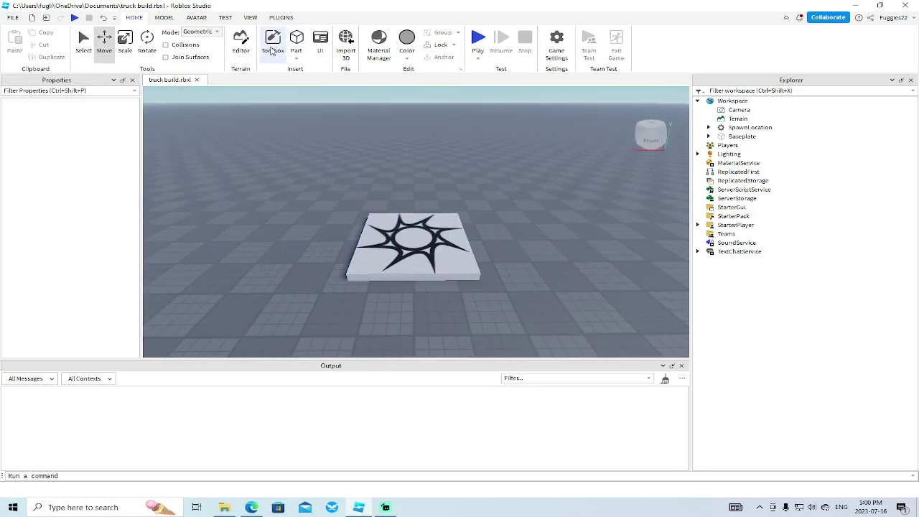
left_click(273, 43)
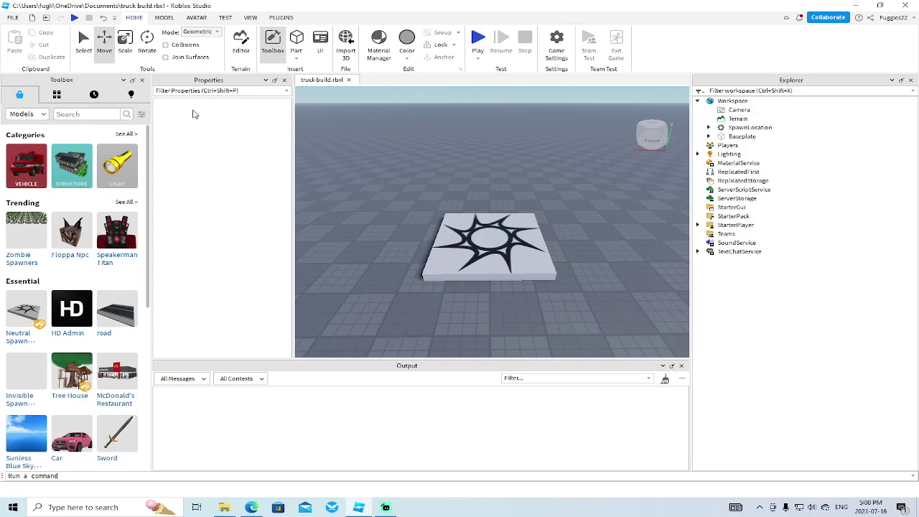
left_click(23, 172)
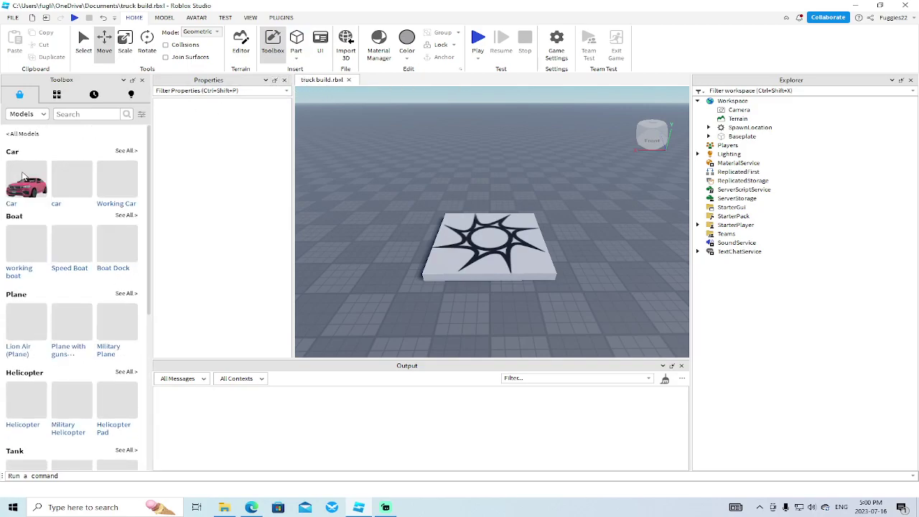
left_click(125, 151)
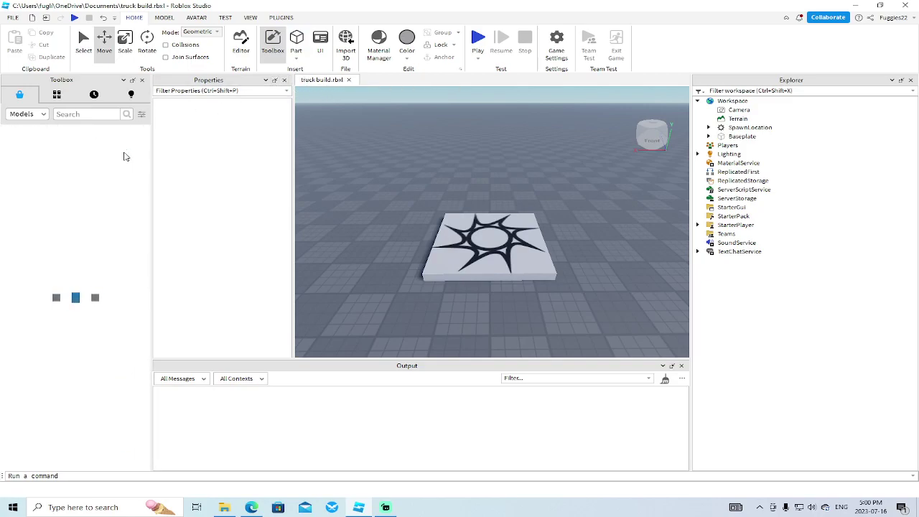
scroll(103, 278, "down", 3)
scroll(102, 278, "down", 15)
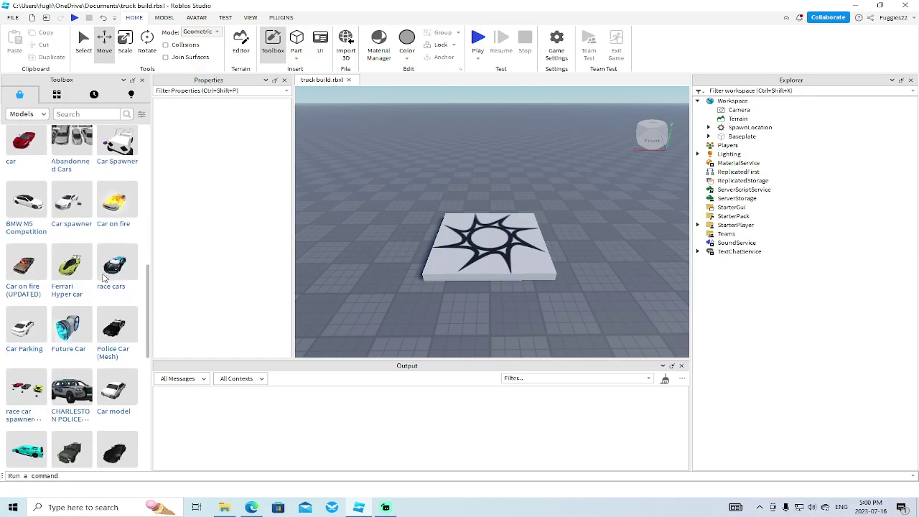
scroll(99, 293, "down", 5)
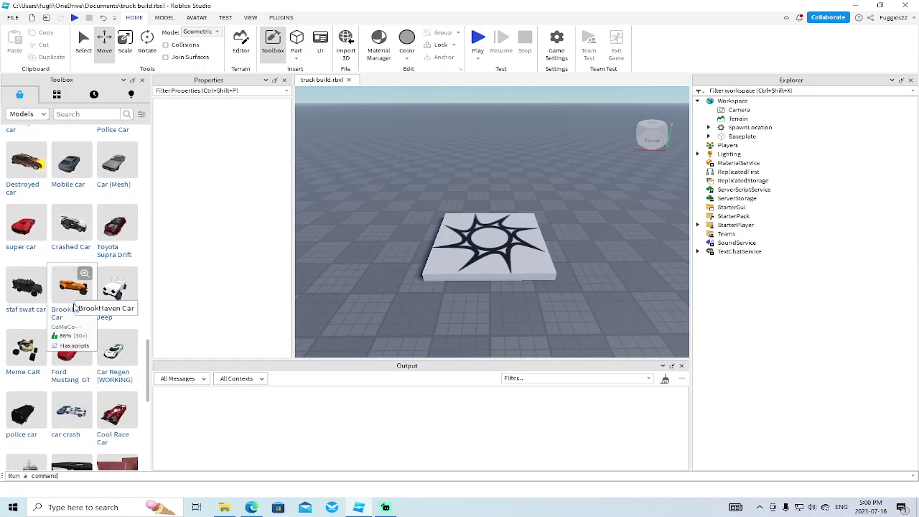
scroll(70, 301, "up", 5)
left_click_drag(148, 299, 148, 140)
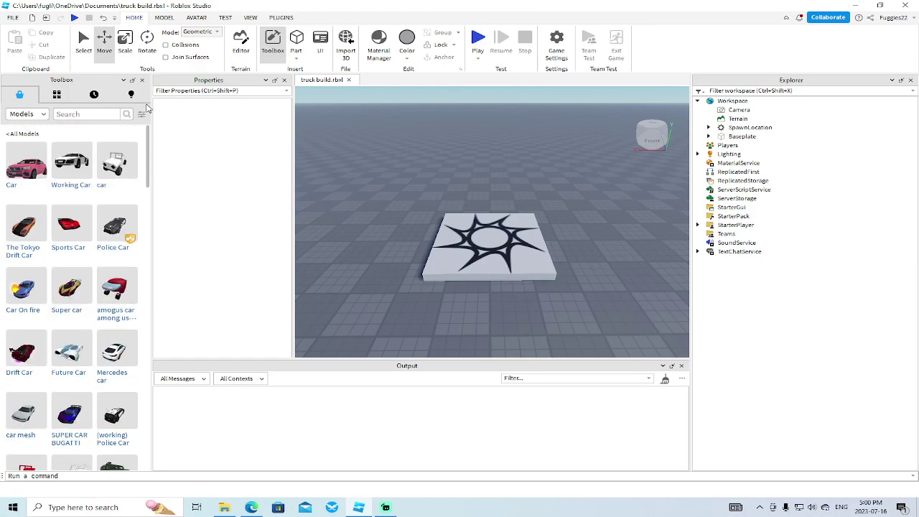
Search the Toolbox models for "western star" and insert the black 2020 Western Star truck into the workspace
left_click(104, 114)
type("western star")
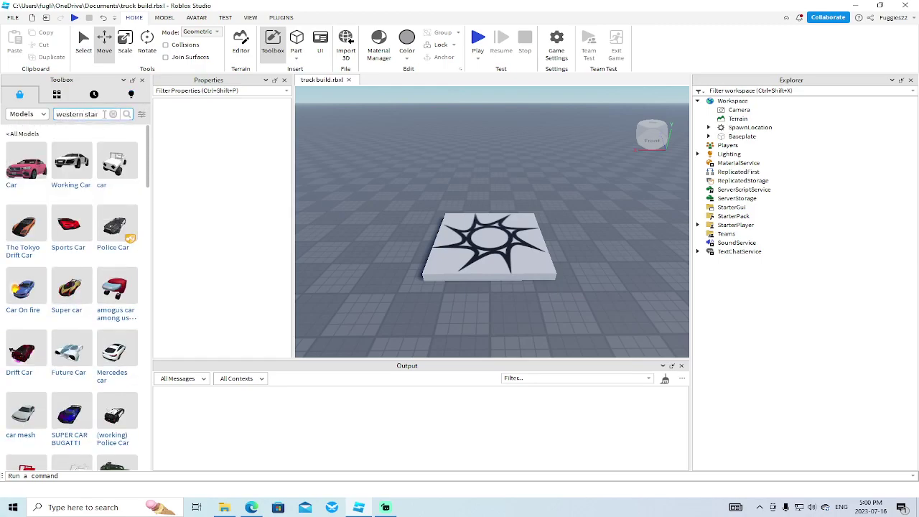
key("Return")
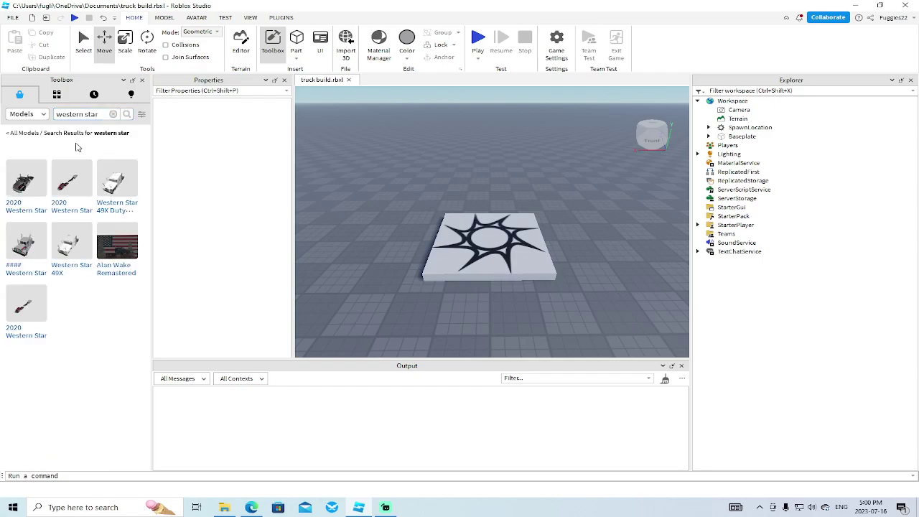
left_click(19, 185)
left_click(562, 279)
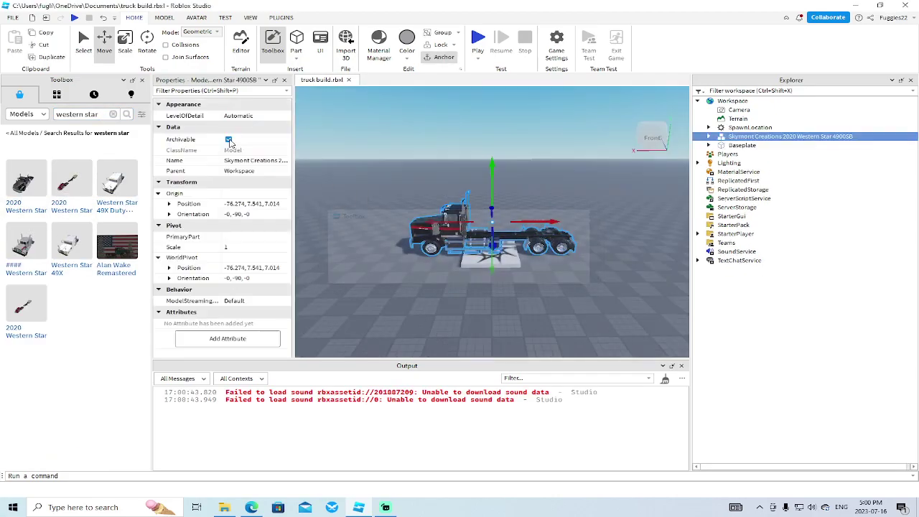
left_click(142, 80)
Move the Western Star truck back off the spawn pad to a Z position of about 28
scroll(442, 270, "up", 4)
right_click_drag(442, 270, 442, 270)
scroll(441, 270, "down", 3)
scroll(442, 270, "up", 4)
scroll(442, 270, "down", 4)
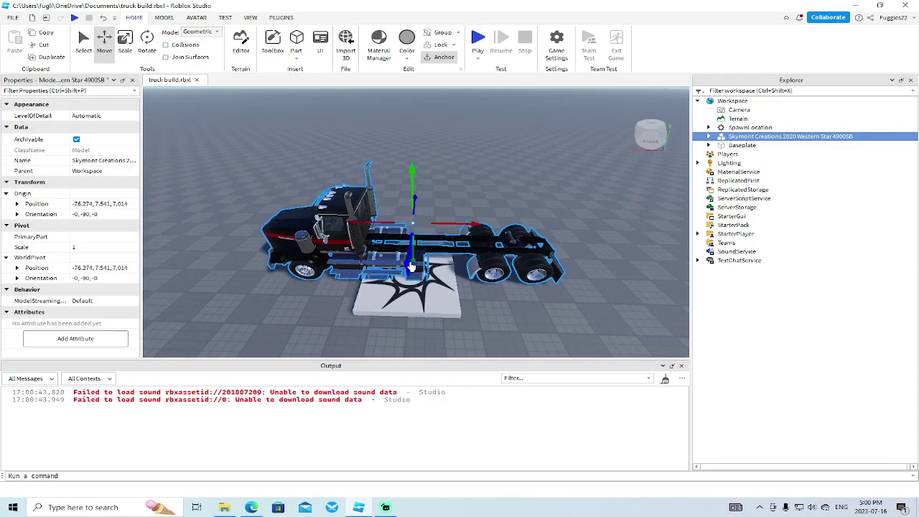
left_click_drag(408, 268, 432, 202)
scroll(433, 217, "up", 1)
right_click_drag(433, 217, 434, 217)
key("w")
key("a")
key("s")
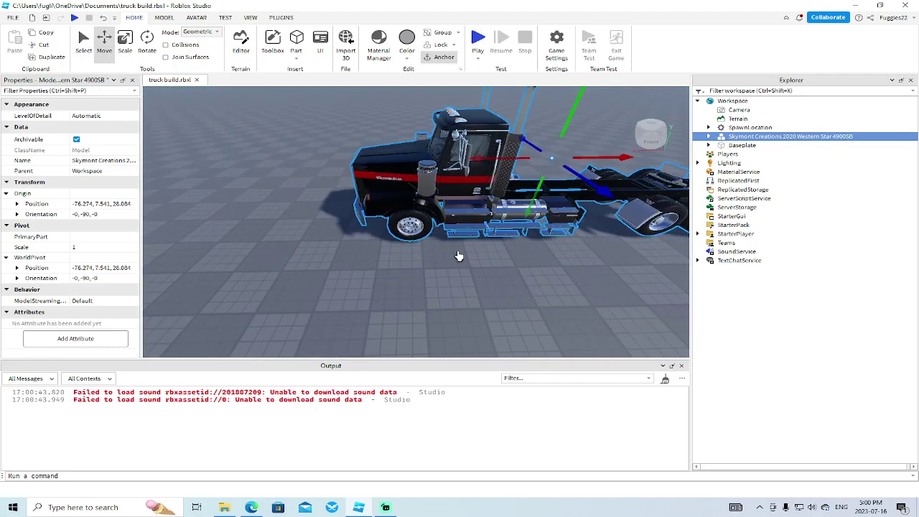
scroll(459, 255, "down", 4)
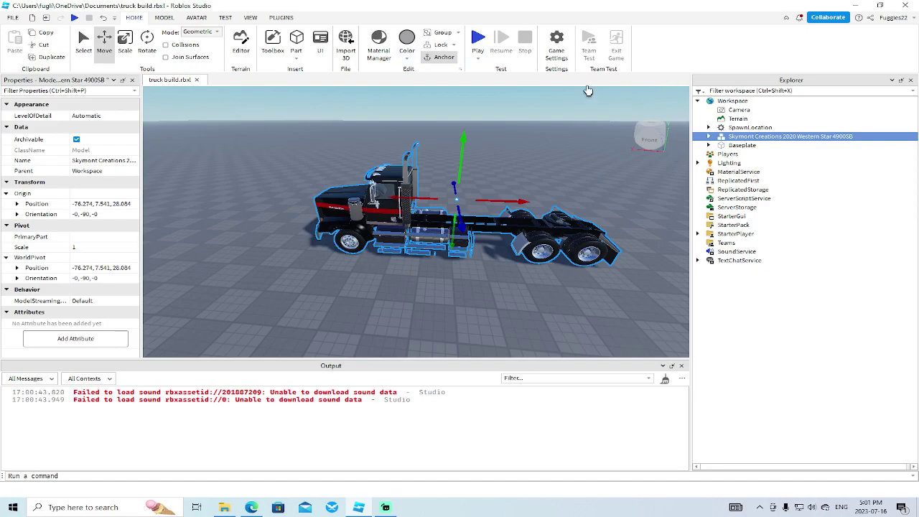
Insert the saved "truckandtrailer" model from My Models into the workspace
left_click(264, 44)
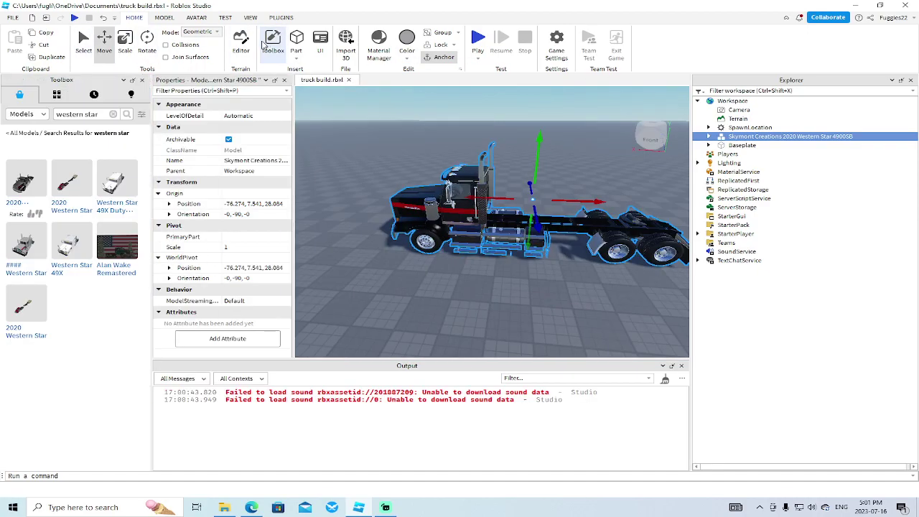
left_click(57, 95)
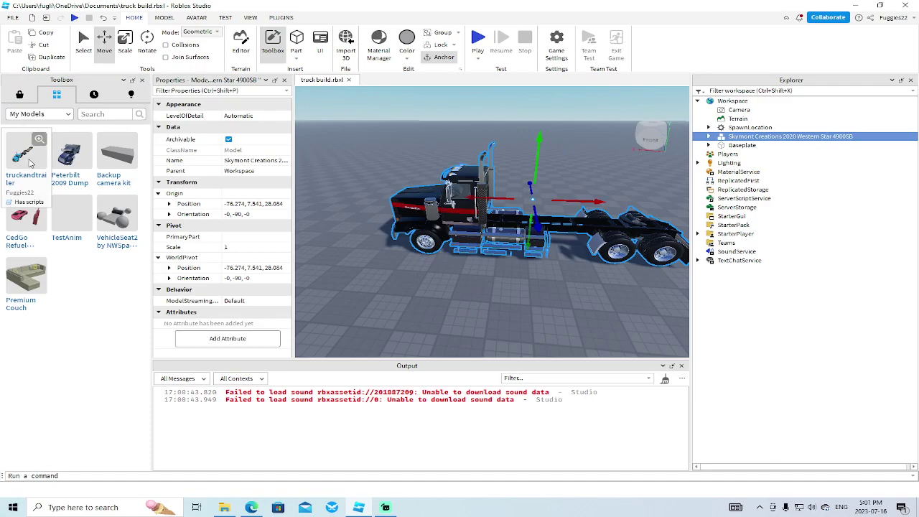
left_click_drag(98, 208, 416, 266)
left_click(564, 280)
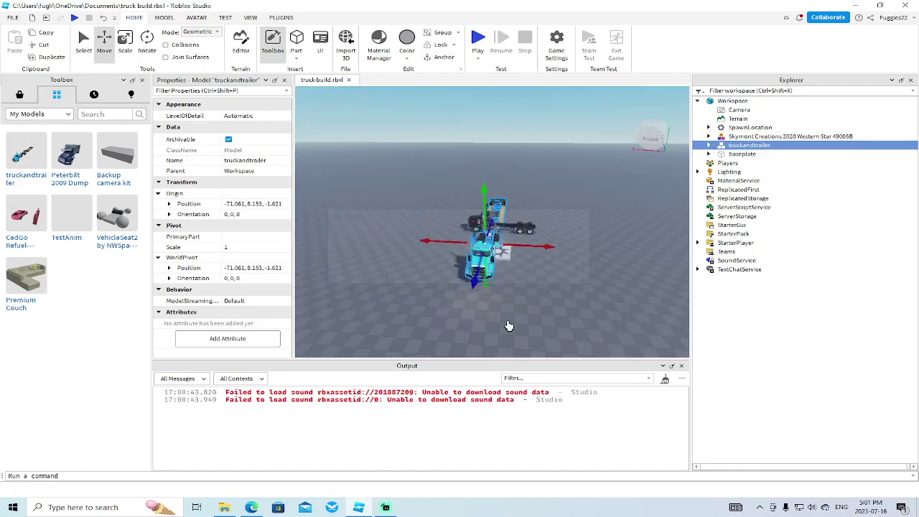
Move the truckandtrailer model beside the Western Star truck to an X position of about -36.8 and close the Toolbox
right_click_drag(496, 319, 534, 267)
key("d")
left_click_drag(606, 282, 498, 262)
right_click_drag(498, 263, 522, 250)
key("w")
key("a")
key("s")
right_click_drag(540, 219, 583, 219)
key("s")
right_click_drag(489, 207, 503, 220)
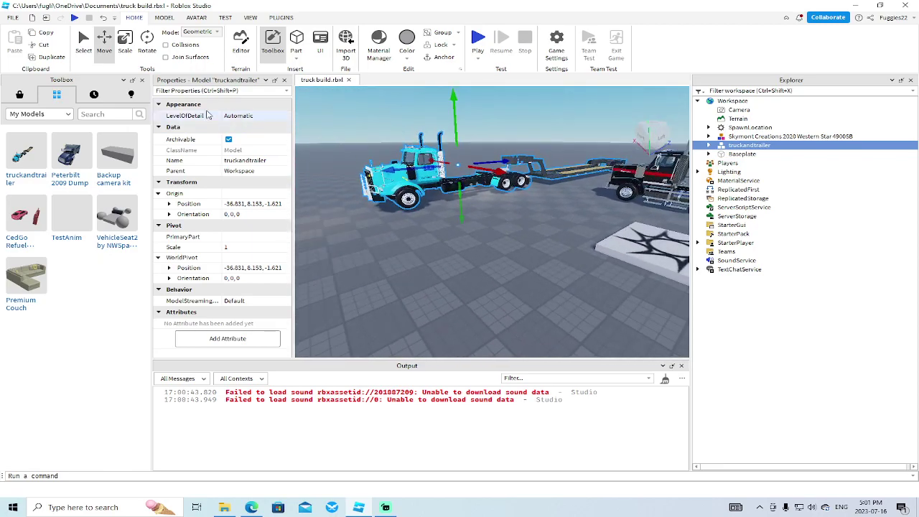
left_click(142, 80)
right_click_drag(313, 215, 313, 215)
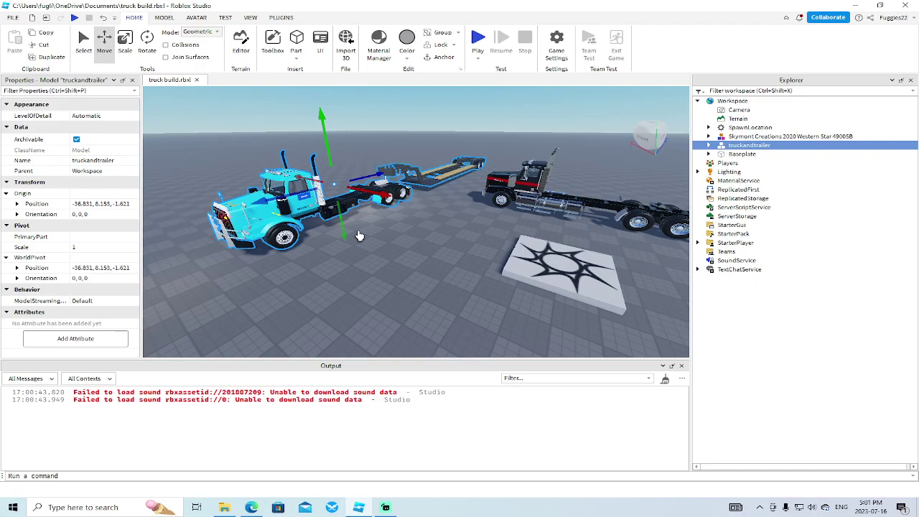
Delete the truckandtrailer model from the workspace
right_click_drag(328, 241, 327, 241)
key("w")
key("s")
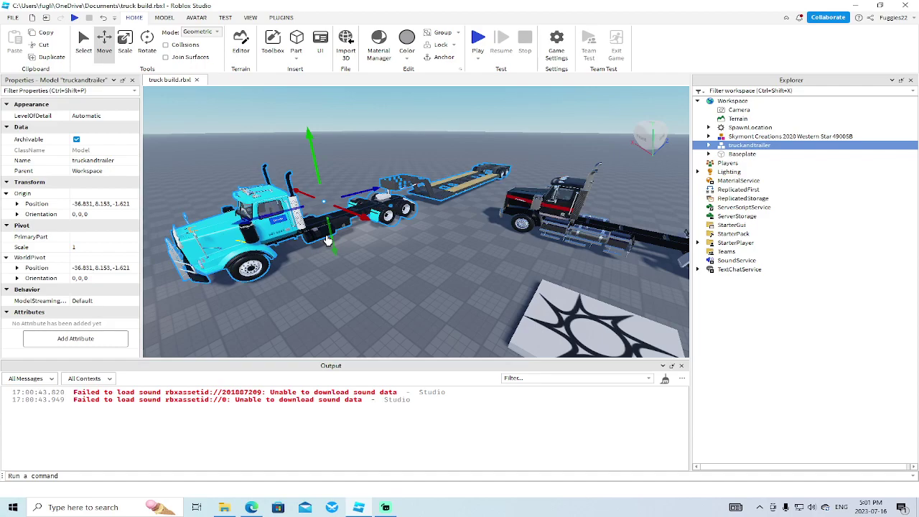
key("Delete")
right_click_drag(327, 241, 327, 240)
scroll(327, 240, "up", 3)
scroll(327, 240, "down", 3)
scroll(328, 241, "down", 3)
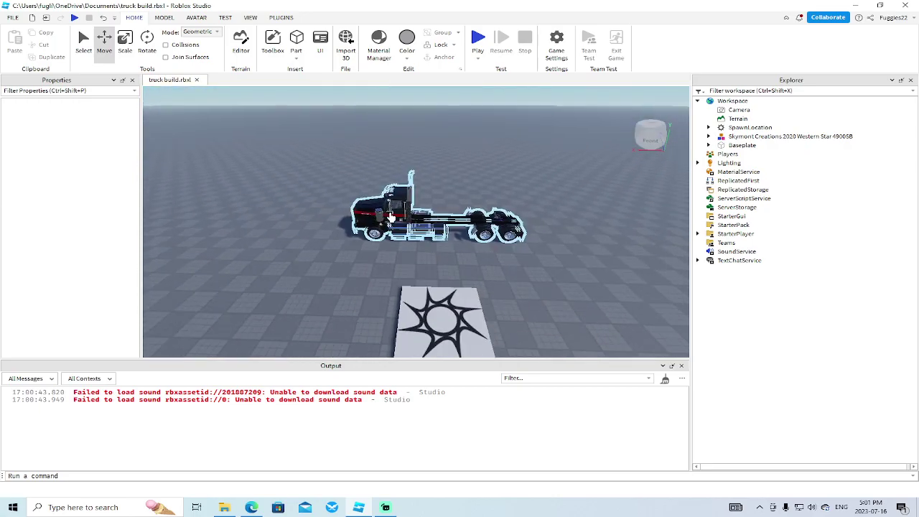
Move the Western Star truck closer to the spawn pad, to a Z position of about 18.4
left_click(390, 217)
left_click_drag(443, 253, 448, 279)
right_click_drag(446, 280, 445, 285)
scroll(445, 285, "up", 4)
scroll(445, 285, "down", 4)
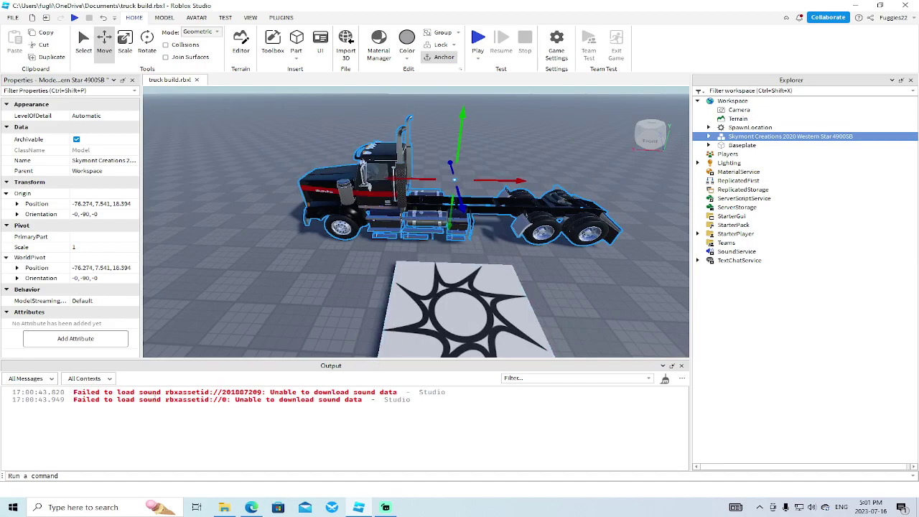
Examine the sound-loading errors in the Output log
left_click_drag(364, 399, 13, 393)
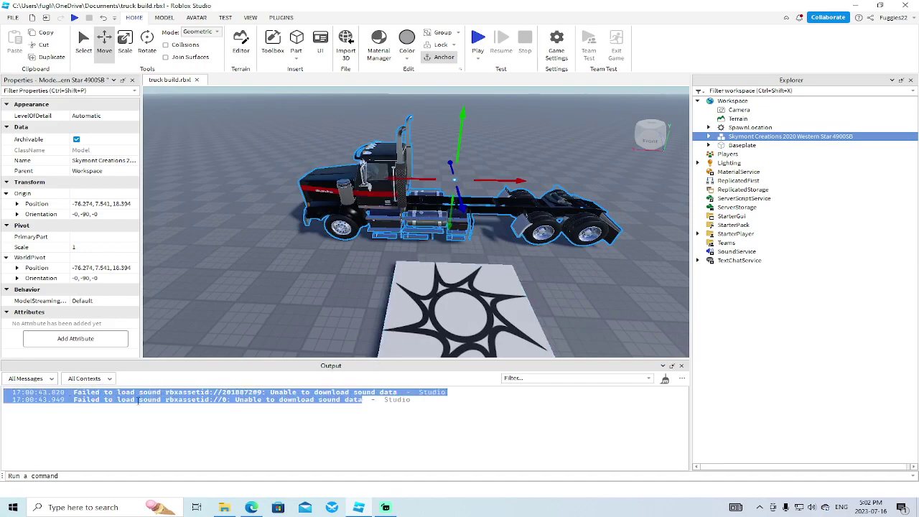
left_click(242, 404)
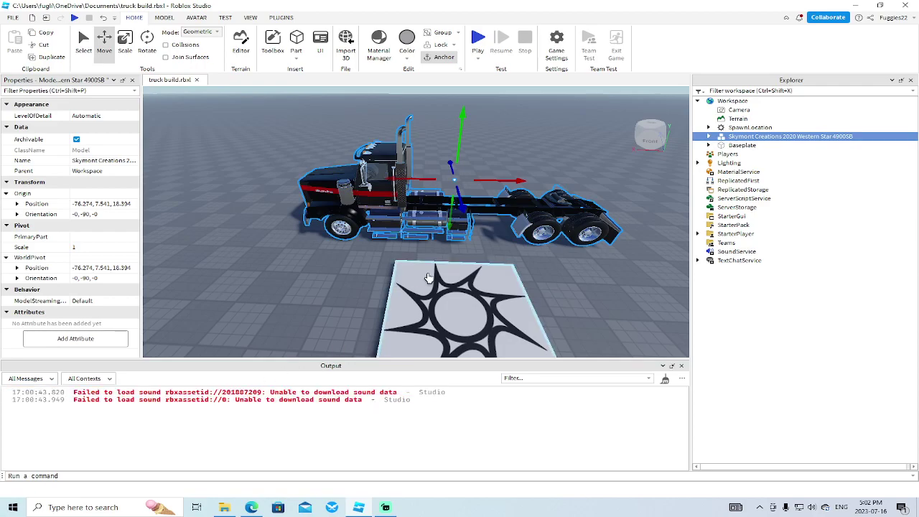
Rename the Western Star model as "truck"
right_click(757, 139)
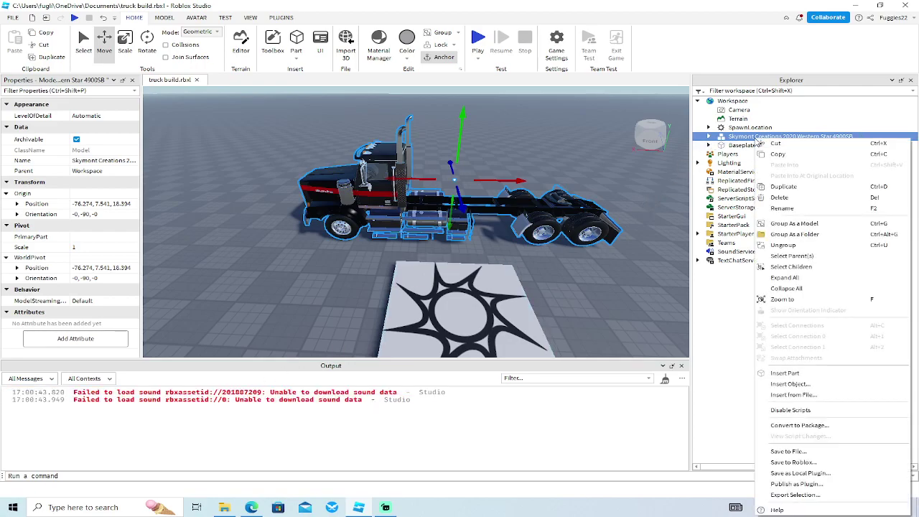
left_click(783, 211)
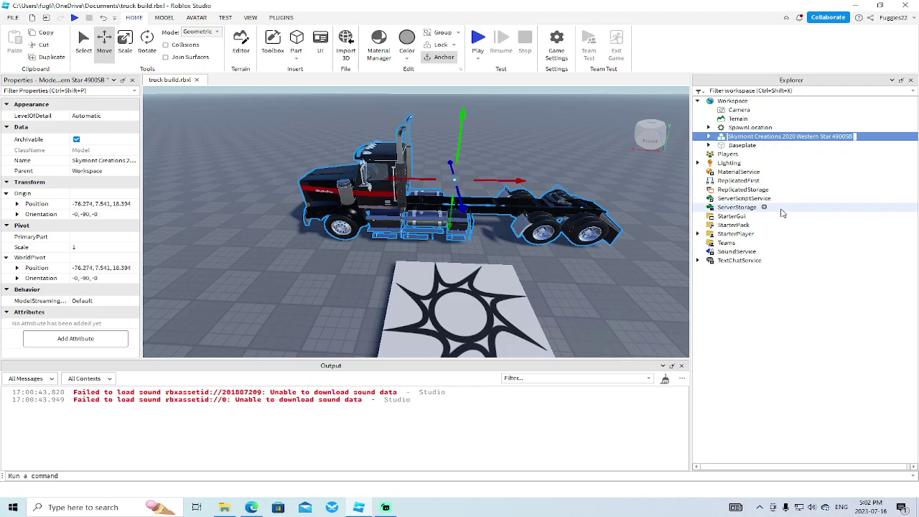
type("truck")
key("Return")
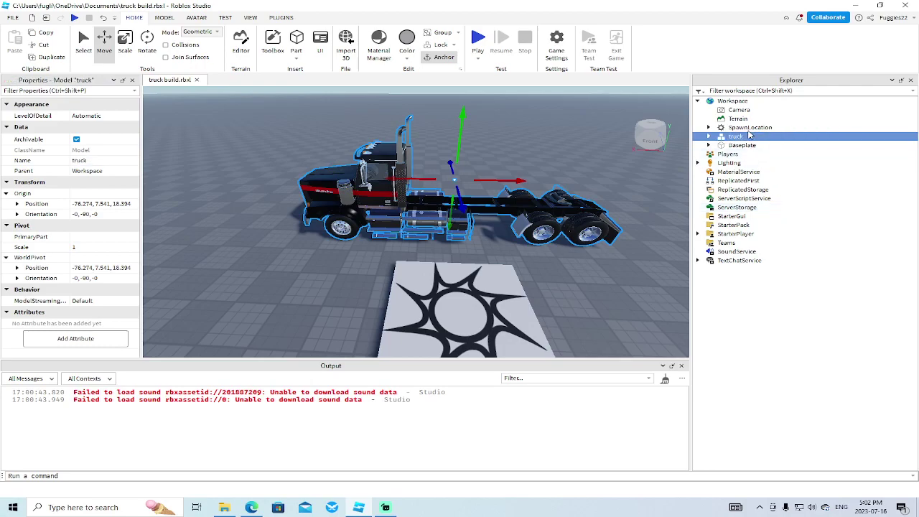
Expand the truck model's hierarchy and open its A-Chassis Tune script for viewing
left_click(708, 137)
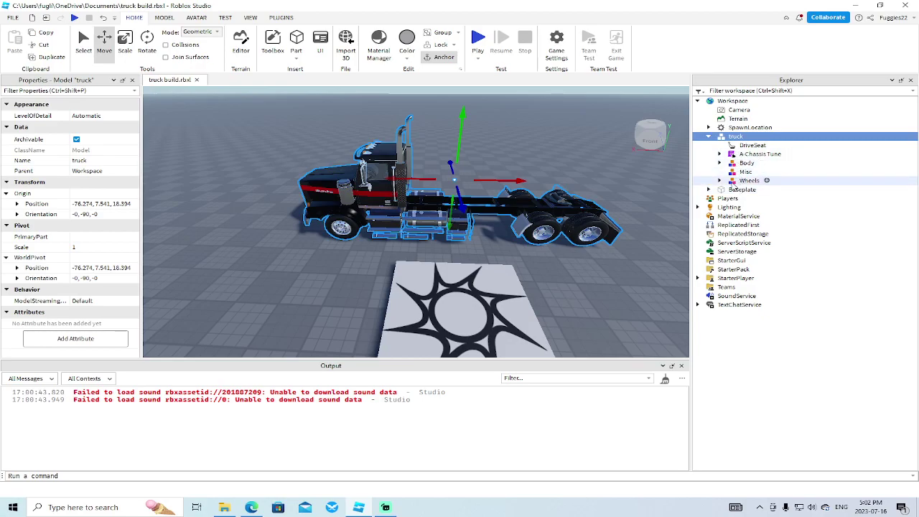
left_click(730, 165)
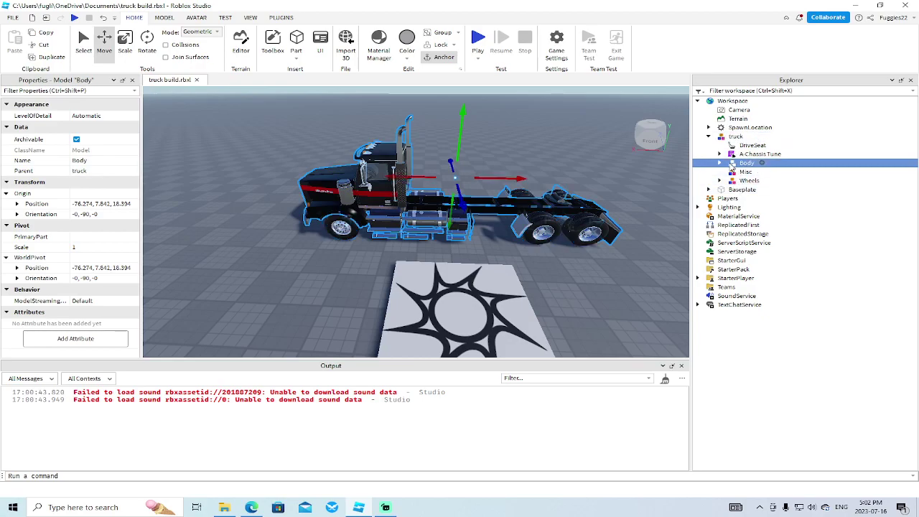
left_click(747, 155)
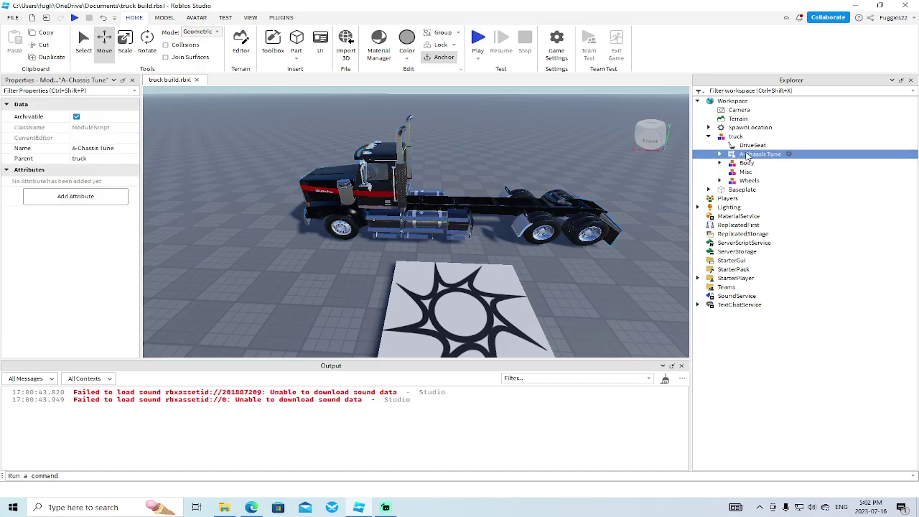
double_click(747, 155)
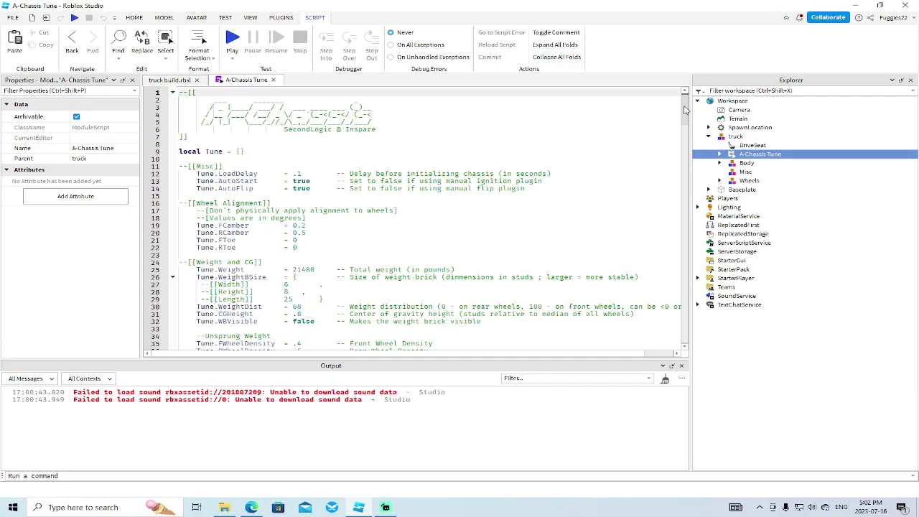
mouse_move(684, 109)
left_mouse_down()
mouse_move(675, 165)
mouse_move(687, 228)
mouse_move(684, 349)
mouse_move(669, 99)
left_mouse_up()
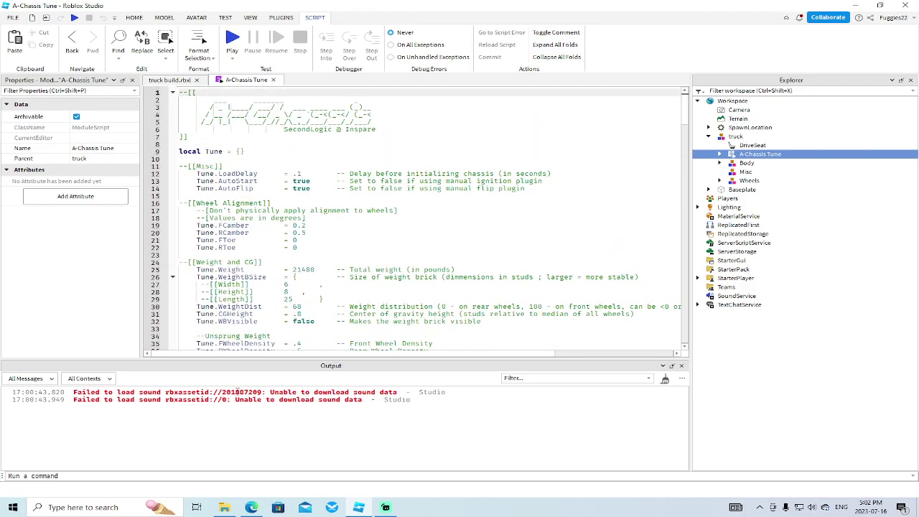
Expand the A-Chassis Tune plugins down to the Rev sound in AC6_Stock_Sound and preview that sound
left_click_drag(399, 392, 74, 394)
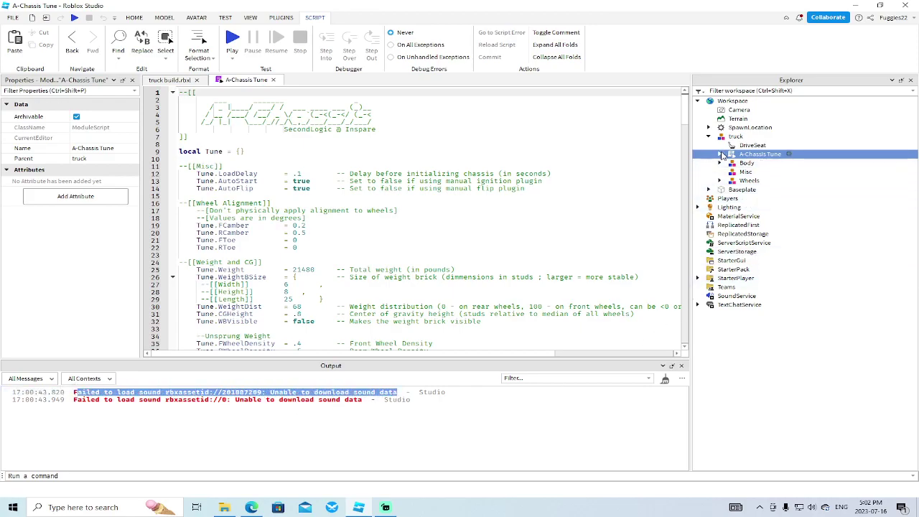
left_click(720, 153)
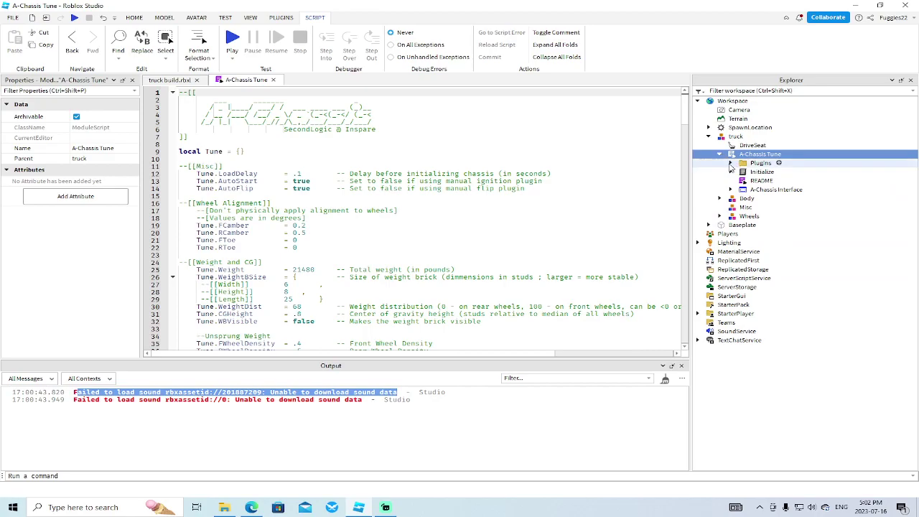
left_click(731, 163)
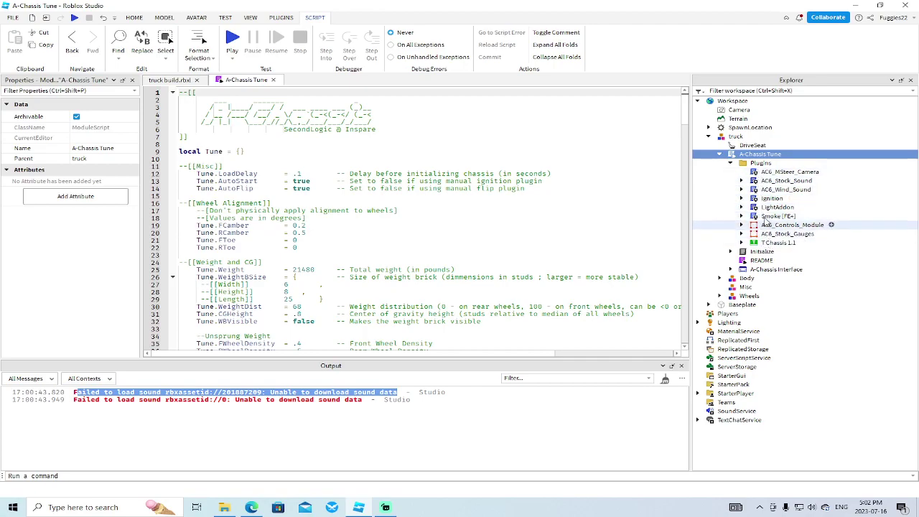
left_click(772, 182)
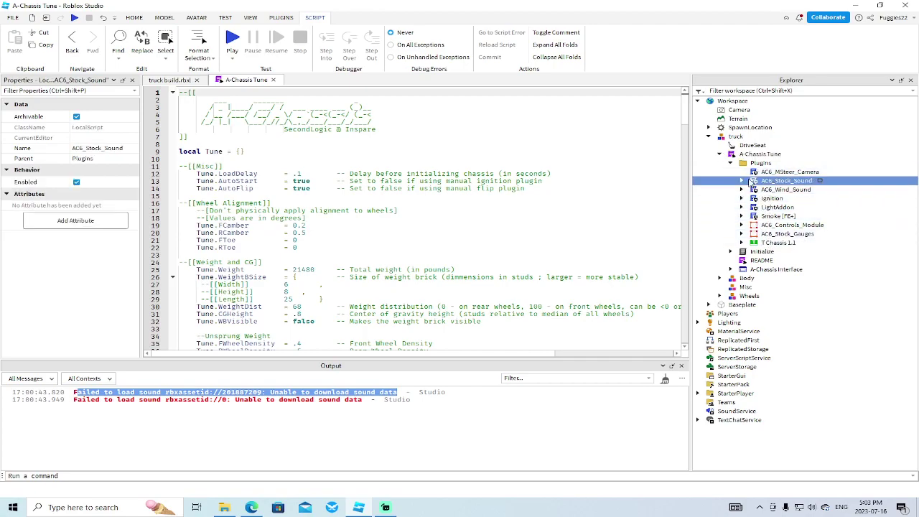
left_click(742, 181)
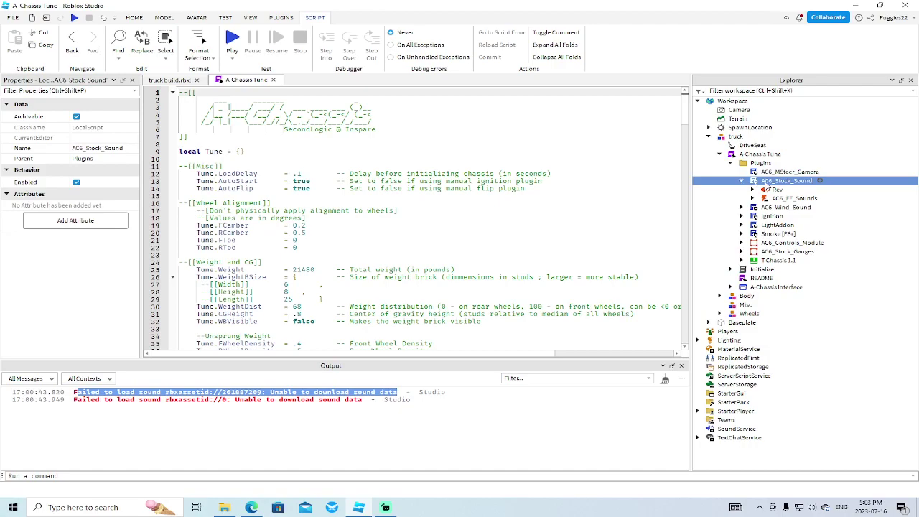
left_click(774, 189)
left_click(751, 190)
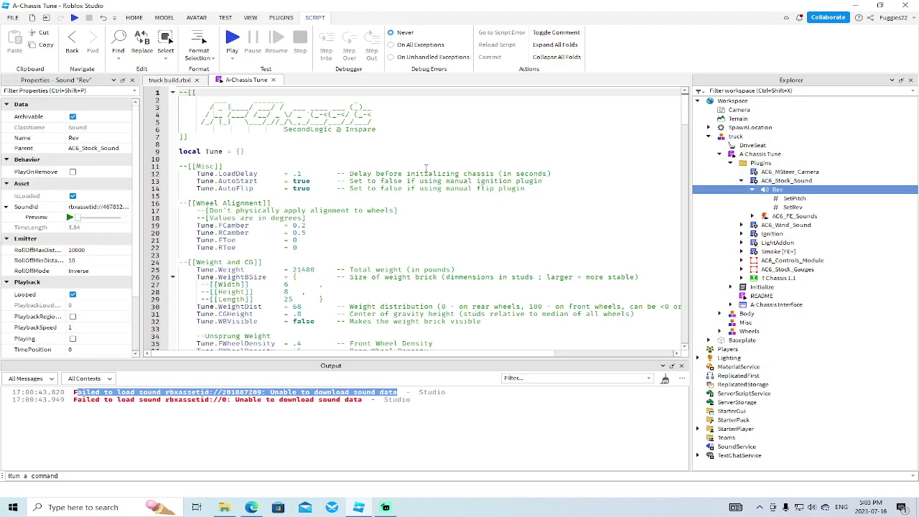
left_click(71, 218)
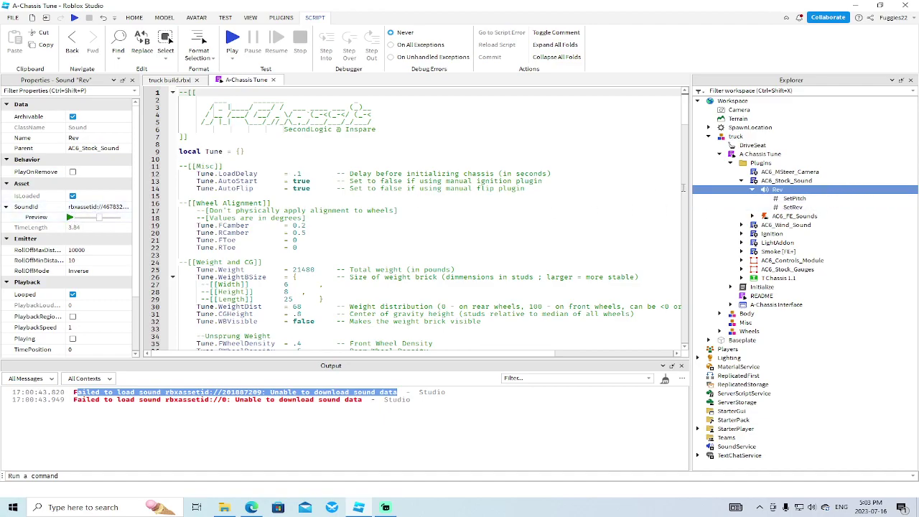
Collapse AC6_Stock_Sound in favour of AC6_Wind_Sound's contents and close the A-Chassis Tune script
left_click(753, 190)
left_click(741, 180)
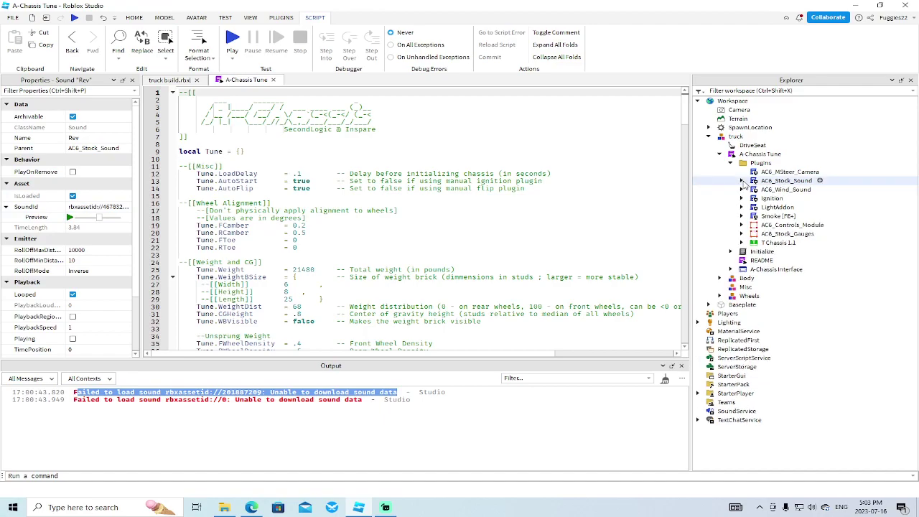
left_click(742, 190)
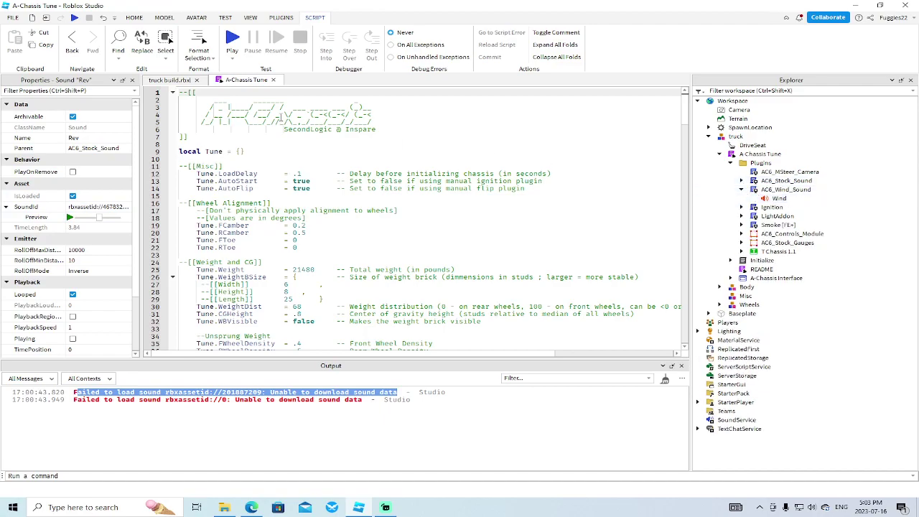
left_click(273, 80)
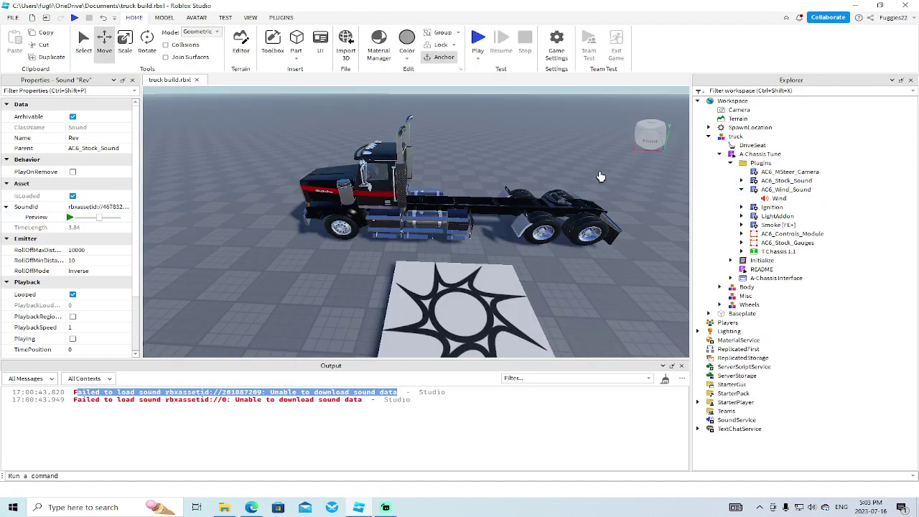
Preview the Wind sound and delete the AC6_Wind_Sound plugin from the truck
left_click(771, 200)
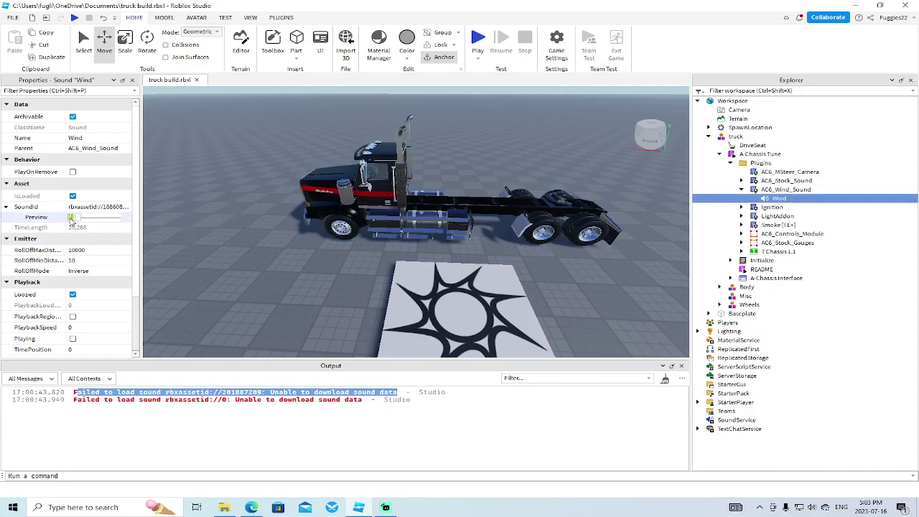
scroll(90, 273, "down", 2)
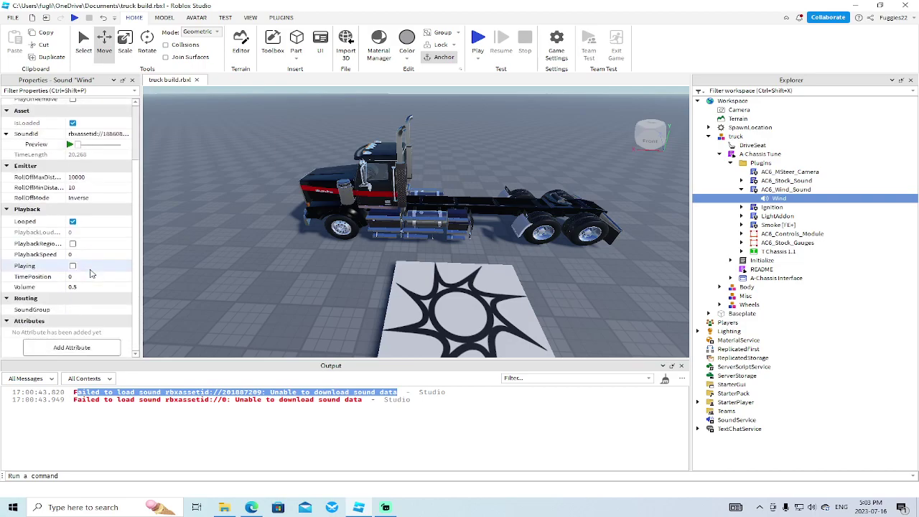
scroll(90, 273, "up", 2)
left_click(69, 209)
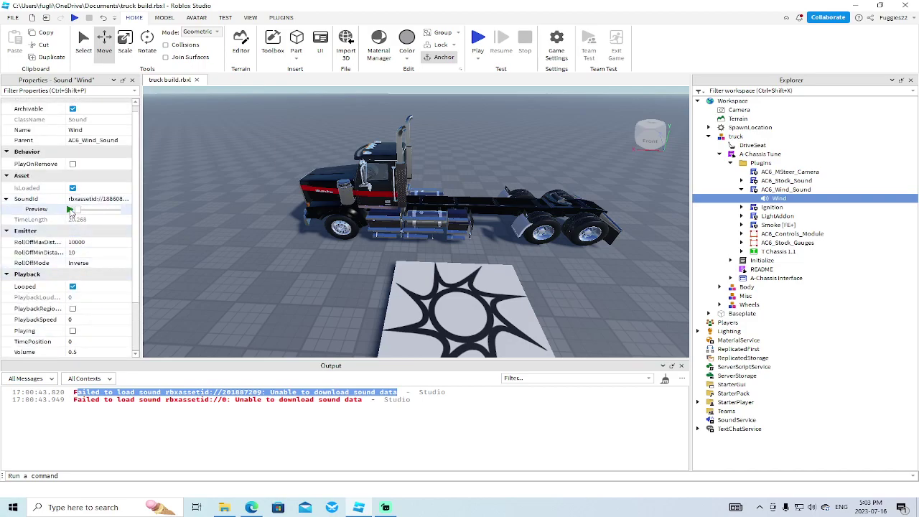
left_click(781, 191)
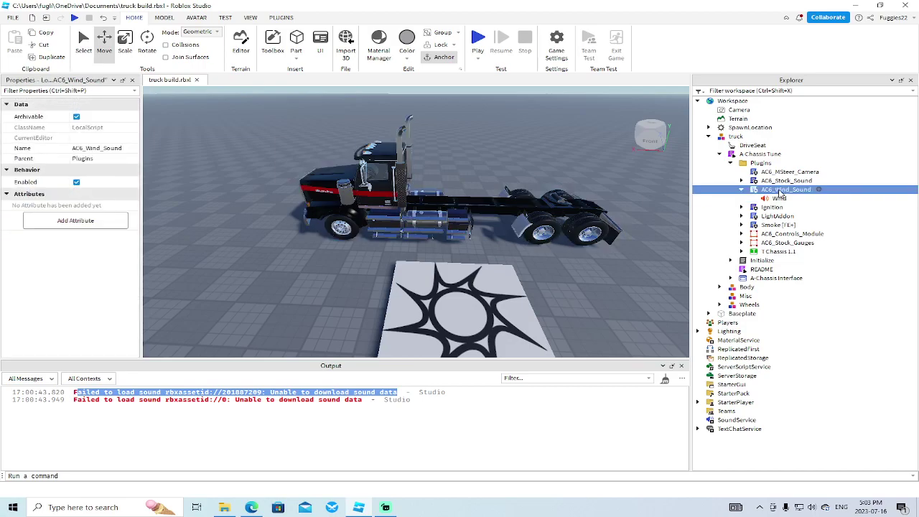
key("Delete")
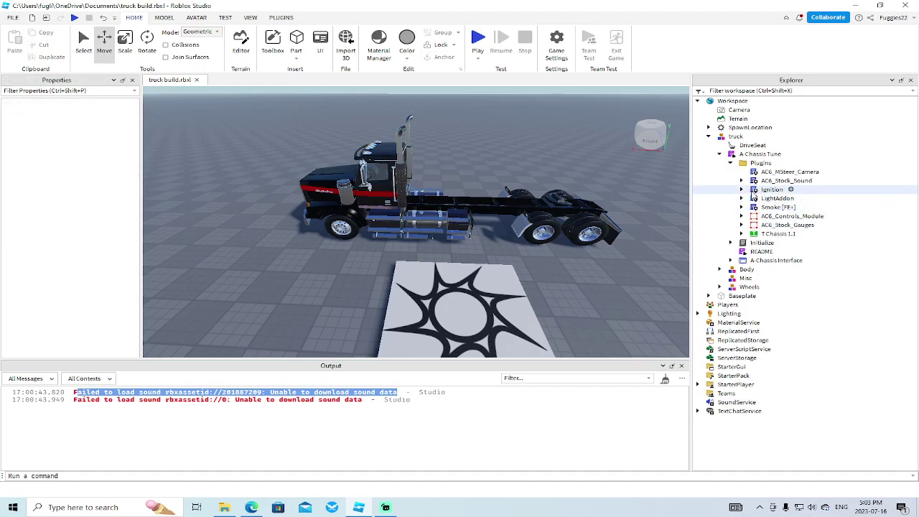
Expand the Ignition plugin and compare the Start2 sound's ID with the second sound-loading error in the Output log
left_click(742, 190)
left_click(742, 190)
left_click(742, 189)
left_click(769, 207)
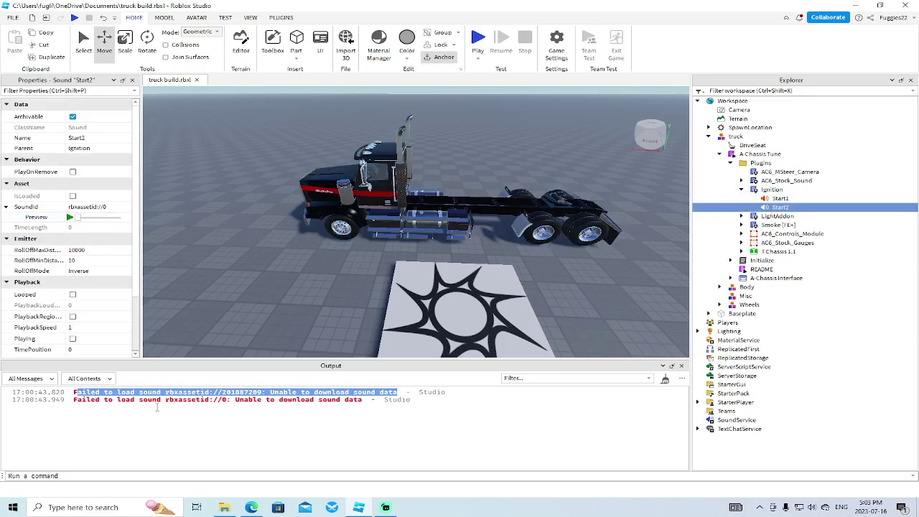
double_click(201, 410)
left_click_drag(361, 399, 74, 400)
left_click(523, 263)
Copy the Start1 sound's SoundId into the Ignition plugin's Start2 sound and preview Start2
left_click(780, 198)
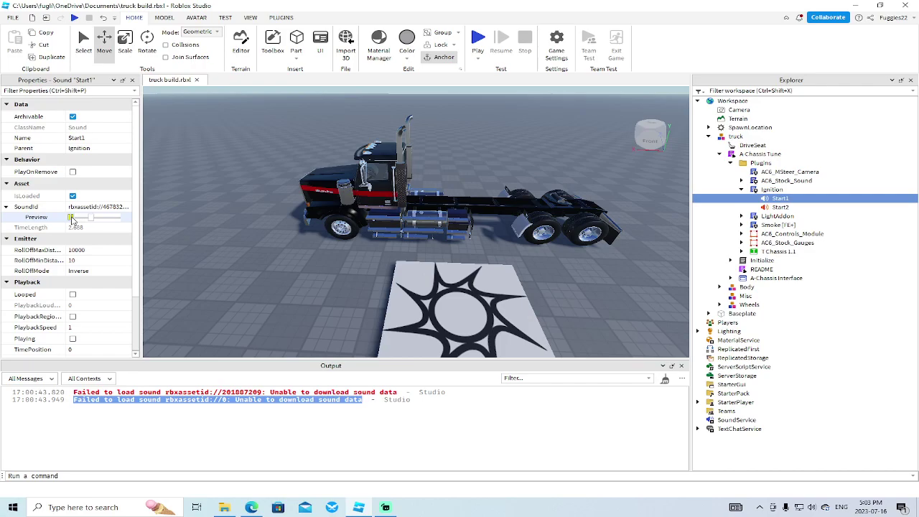
left_click(93, 208)
left_click(105, 207)
right_click(105, 207)
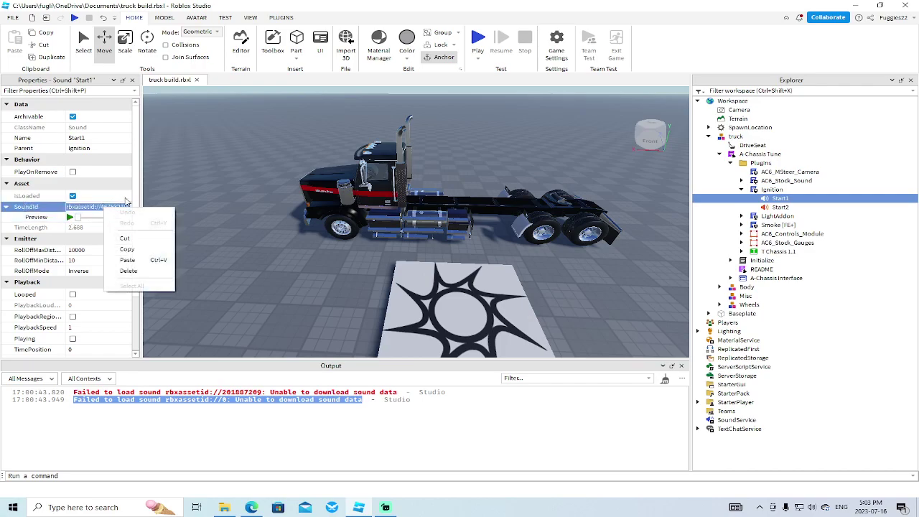
left_click(141, 261)
left_click(780, 207)
left_click(120, 214)
right_click(117, 211)
left_click(163, 265)
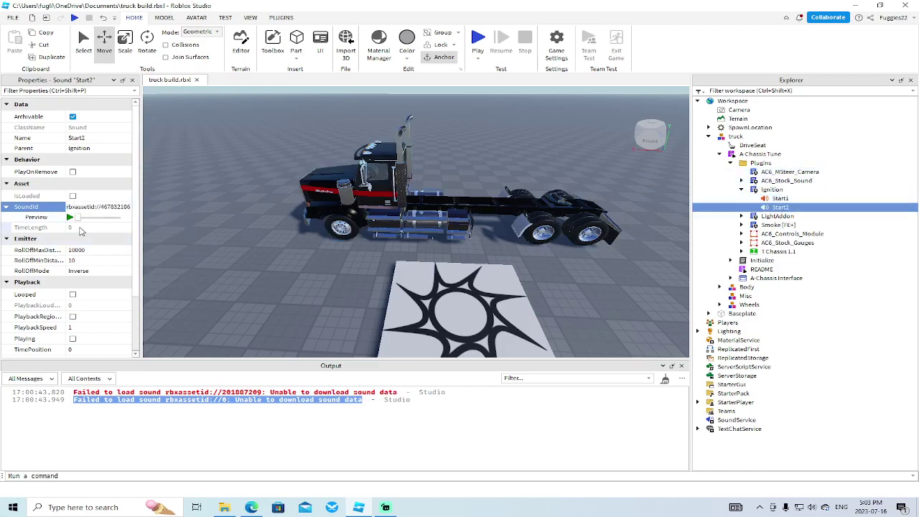
left_click(70, 217)
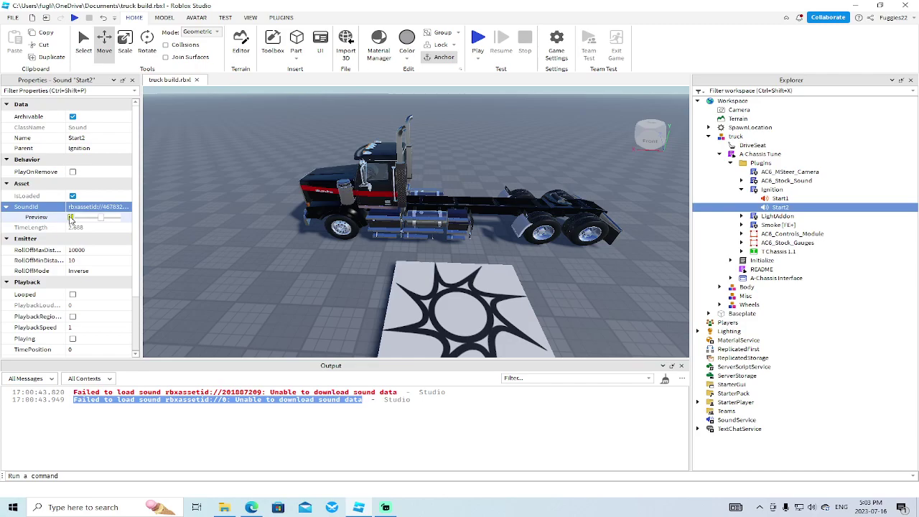
scroll(65, 273, "down", 3)
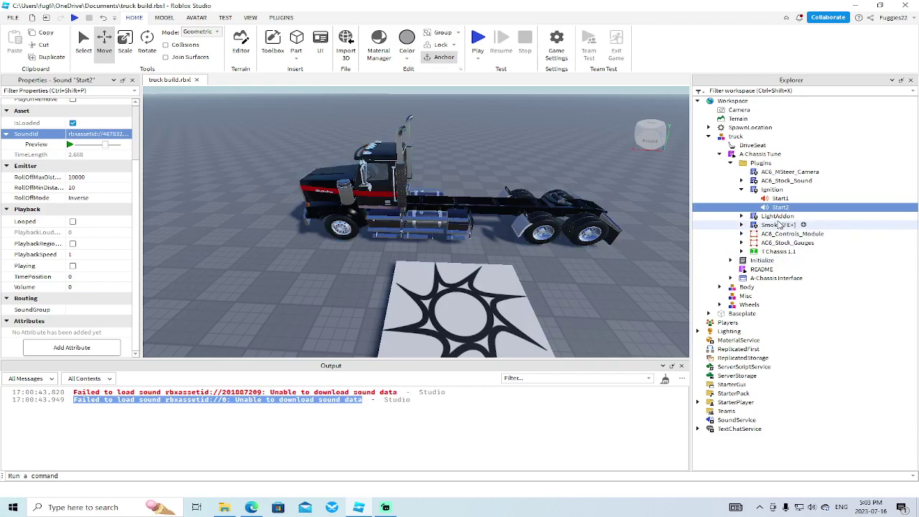
Expand the LightAddon plugin down to the script inside SmeersLightsHandler
left_click(743, 190)
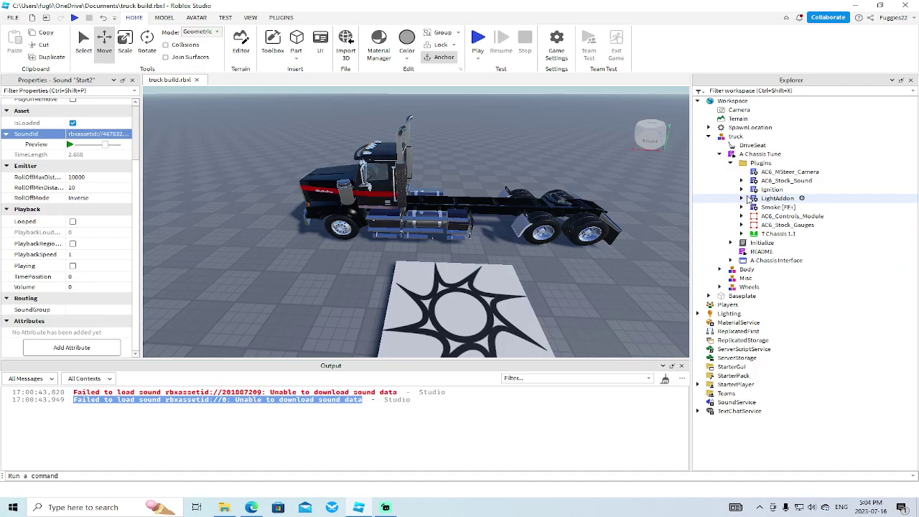
left_click(742, 198)
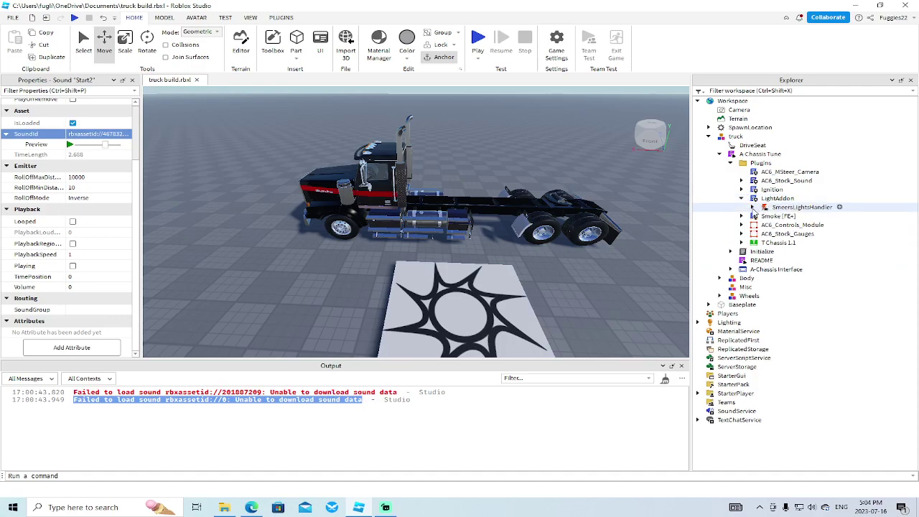
left_click(752, 206)
key("a")
right_click_drag(593, 297, 575, 336)
key("d")
key("s")
key("w")
scroll(576, 335, "down", 3)
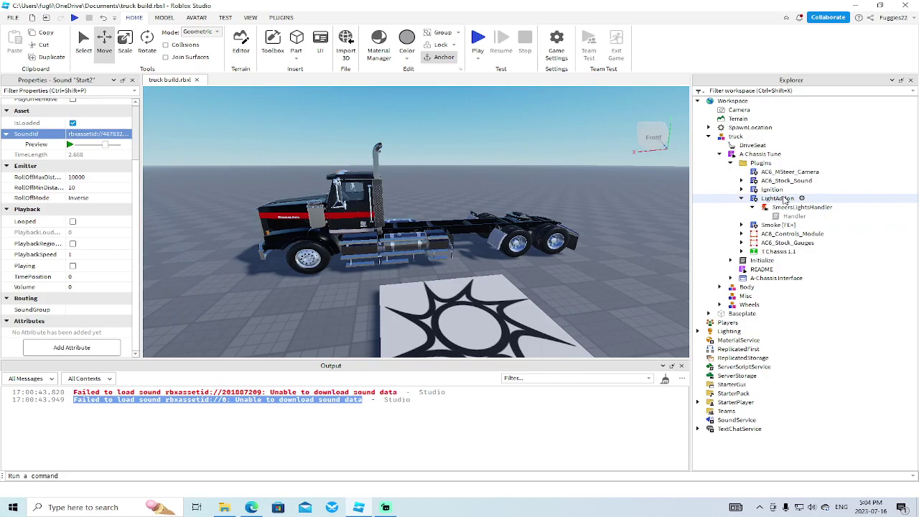
Open the LightAddon script and examine its key bindings for the blinkers, standing lights and hazards
double_click(784, 199)
scroll(480, 208, "down", 14)
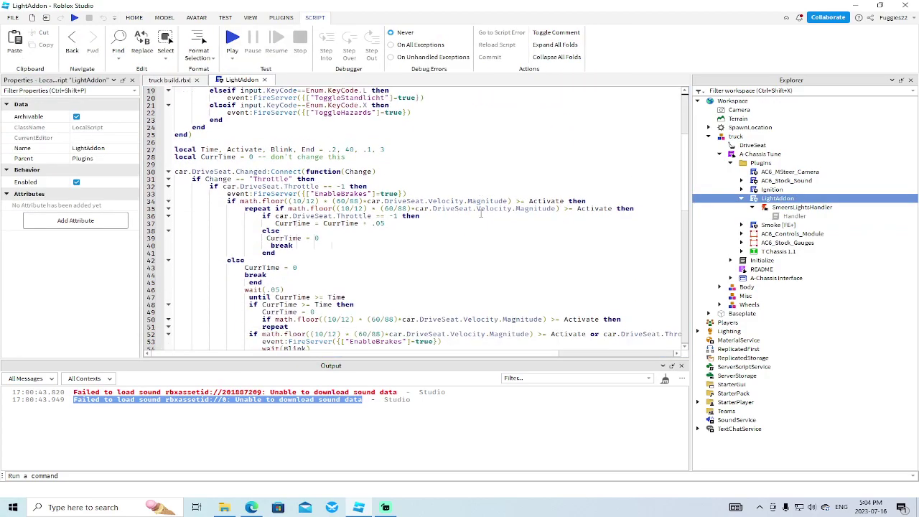
scroll(469, 233, "down", 6)
scroll(469, 234, "up", 20)
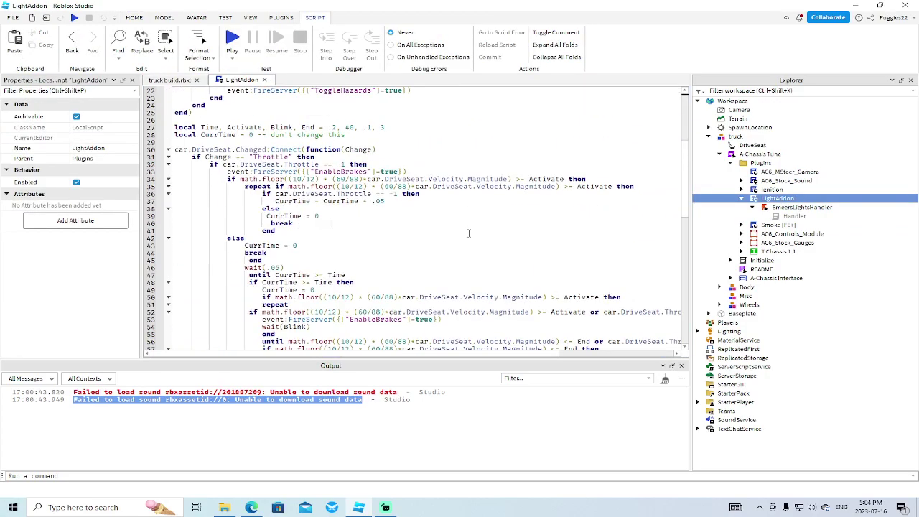
scroll(460, 228, "down", 7)
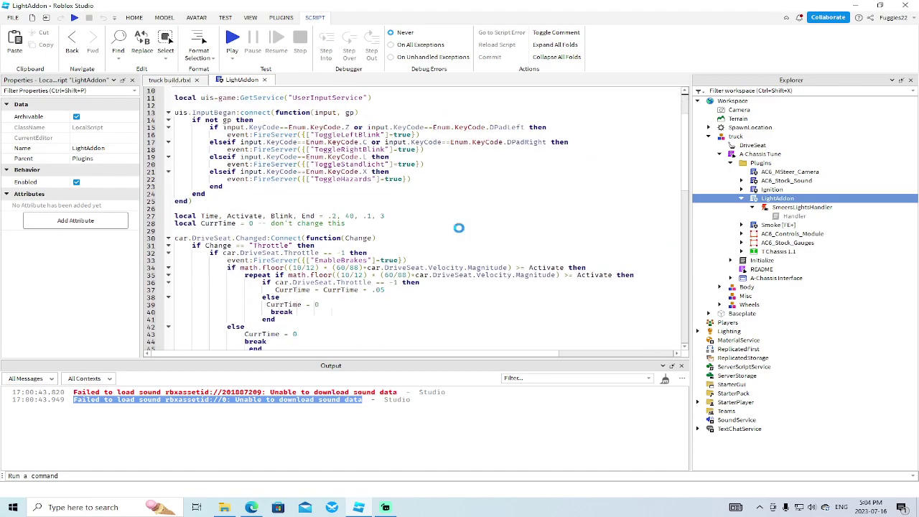
scroll(460, 228, "up", 8)
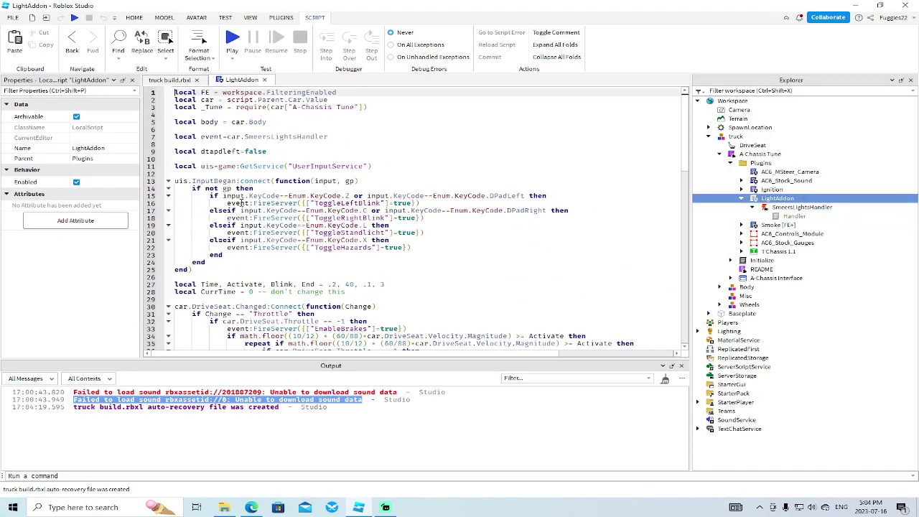
left_click_drag(420, 203, 252, 203)
left_click_drag(431, 219, 334, 233)
Review the disabled Handler script under SmeersLightsHandler, closing both the LightAddon and Handler scripts
double_click(794, 216)
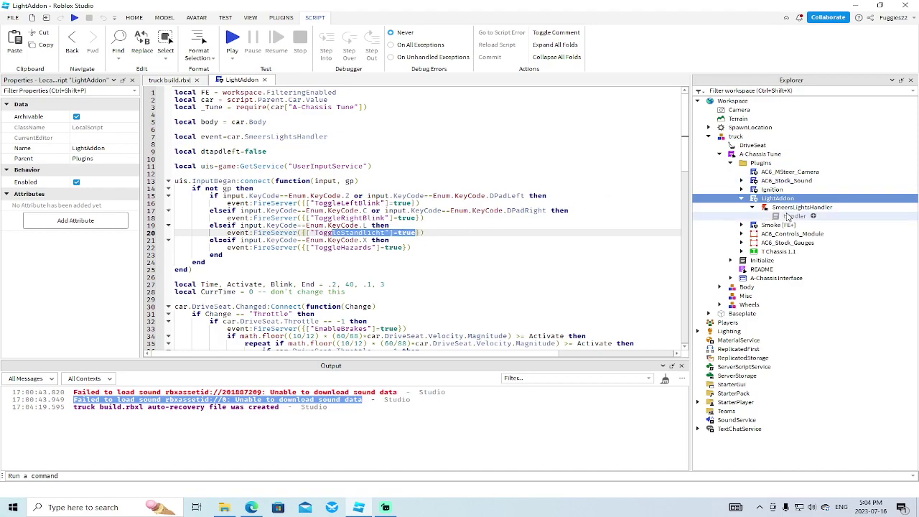
left_click(265, 80)
left_click_drag(689, 156, 682, 136)
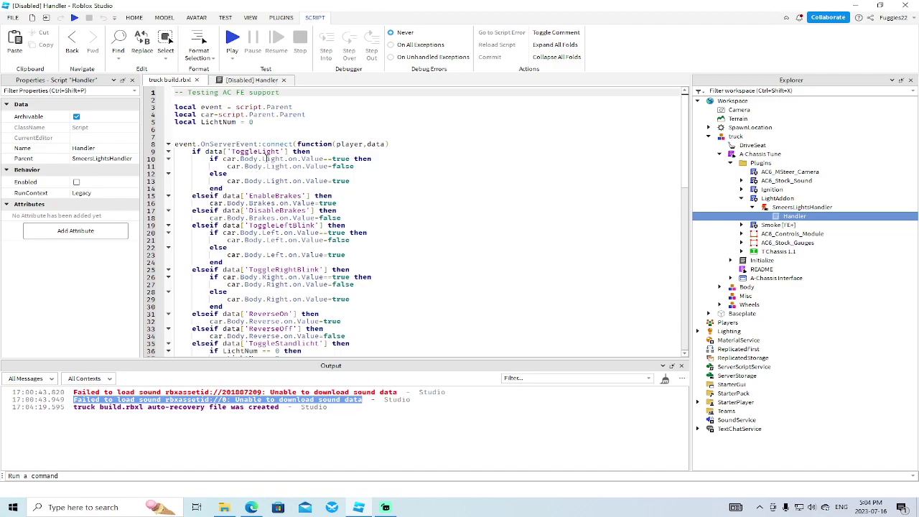
left_click(283, 80)
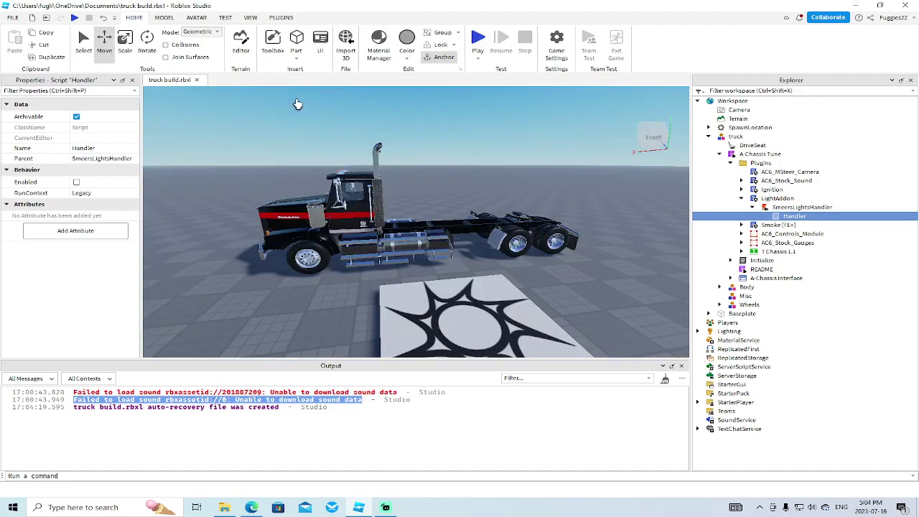
Collapse the LightAddon plugin and inspect the contents of the Smoke [FE+] plugin down to Smoke_FE
left_click(752, 208)
left_click(742, 199)
left_click(747, 208)
left_click(741, 208)
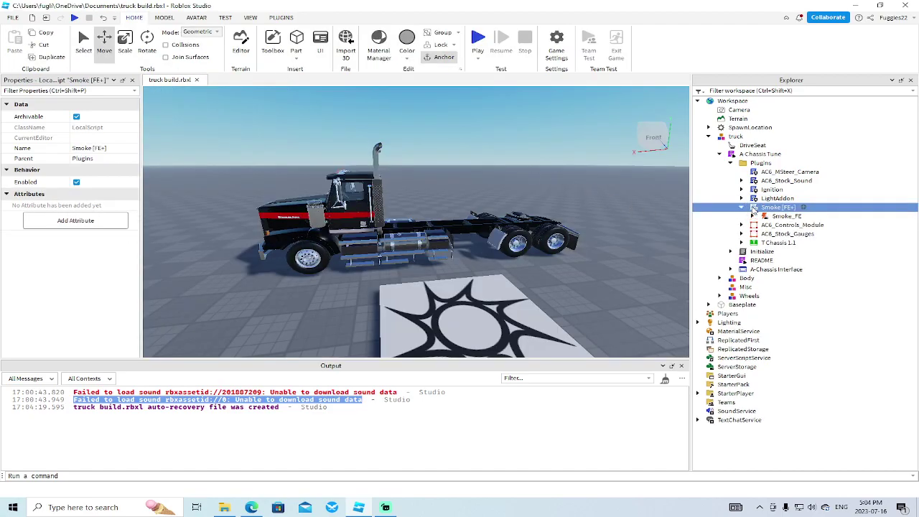
left_click(753, 217)
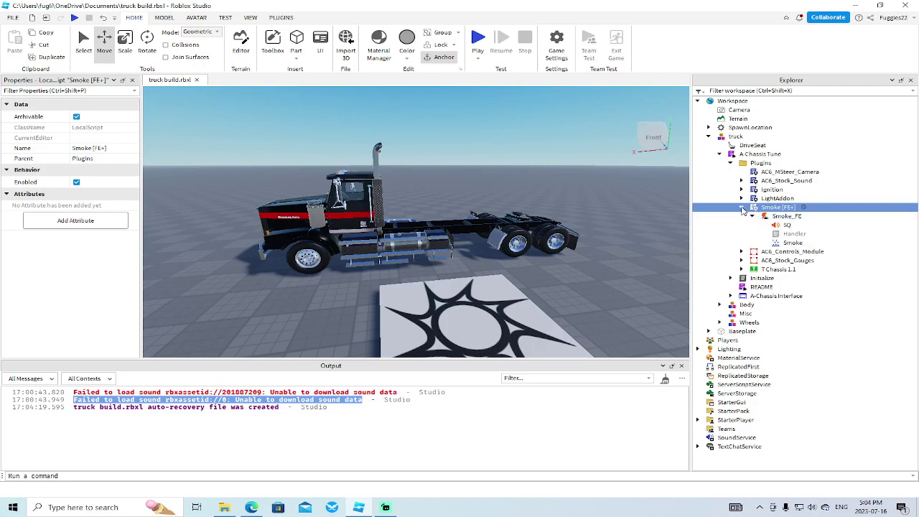
left_click(742, 207)
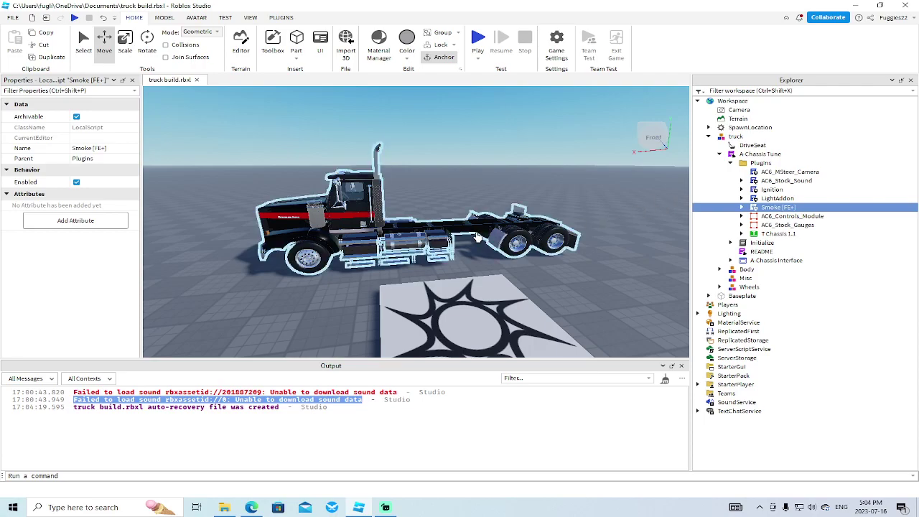
left_click(768, 198)
left_click(767, 207)
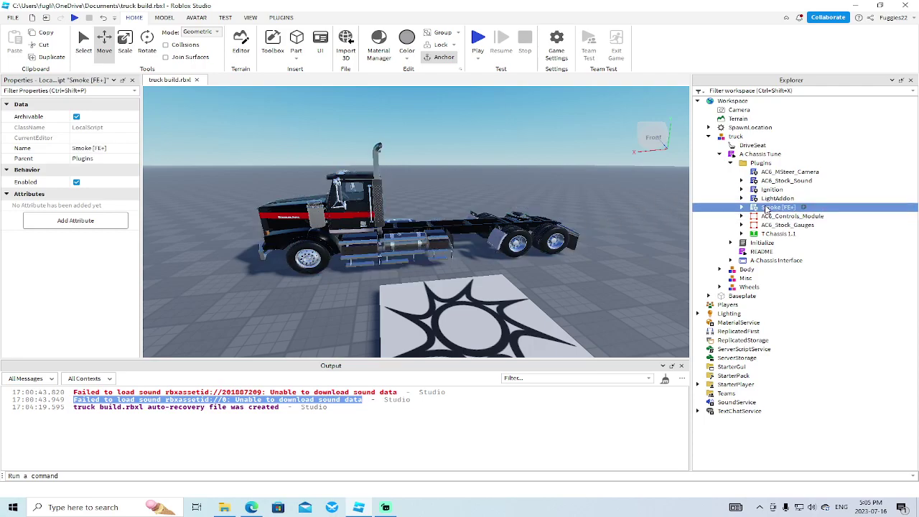
Delete the Smoke [FE+] plugin and run a short playtest to check the output for errors, stopping it once checked
key("Delete")
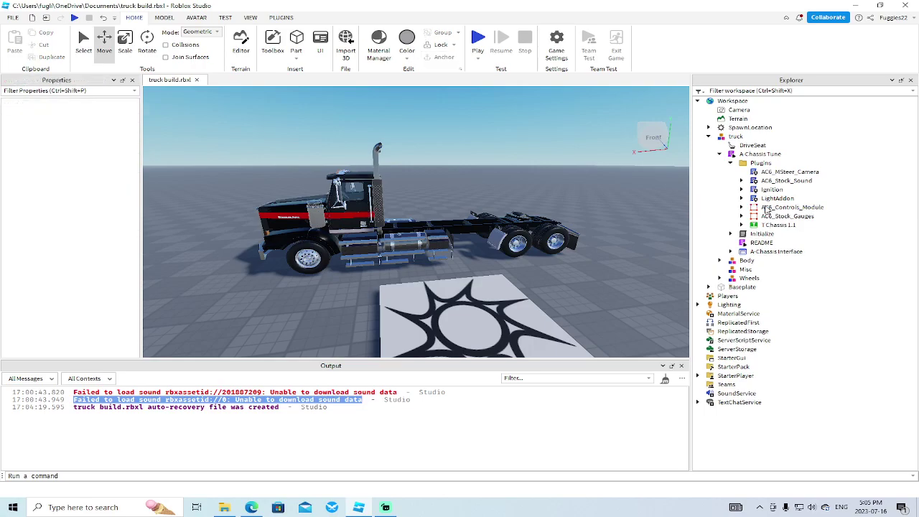
left_click(74, 18)
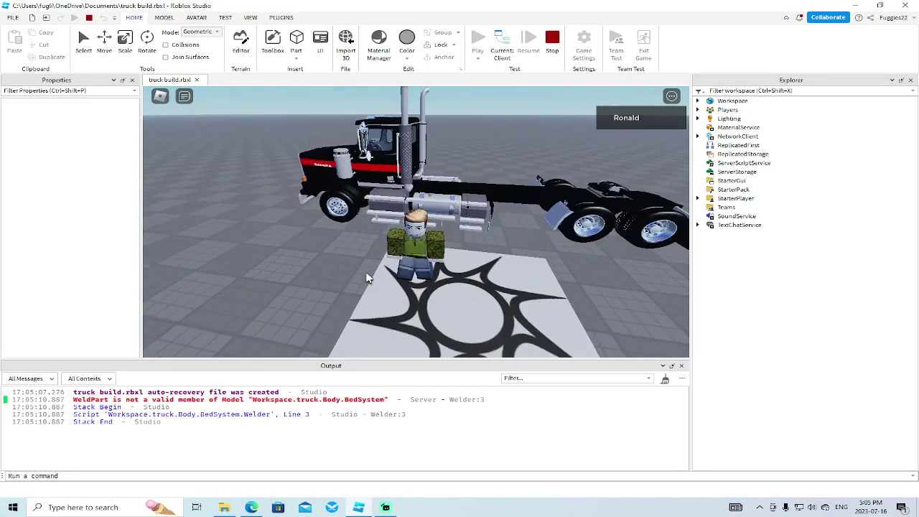
right_click_drag(367, 278, 367, 278)
right_click_drag(185, 332, 186, 332)
right_click_drag(342, 329, 342, 325)
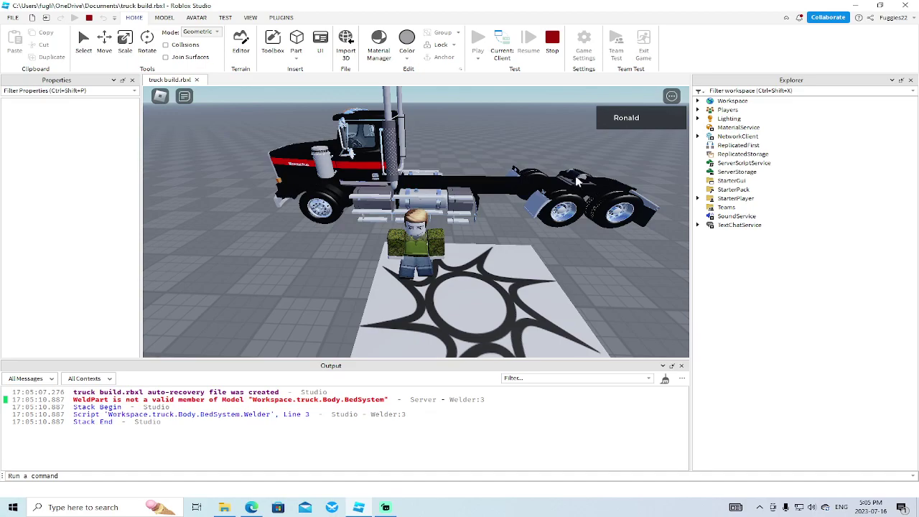
right_click_drag(509, 207, 509, 207)
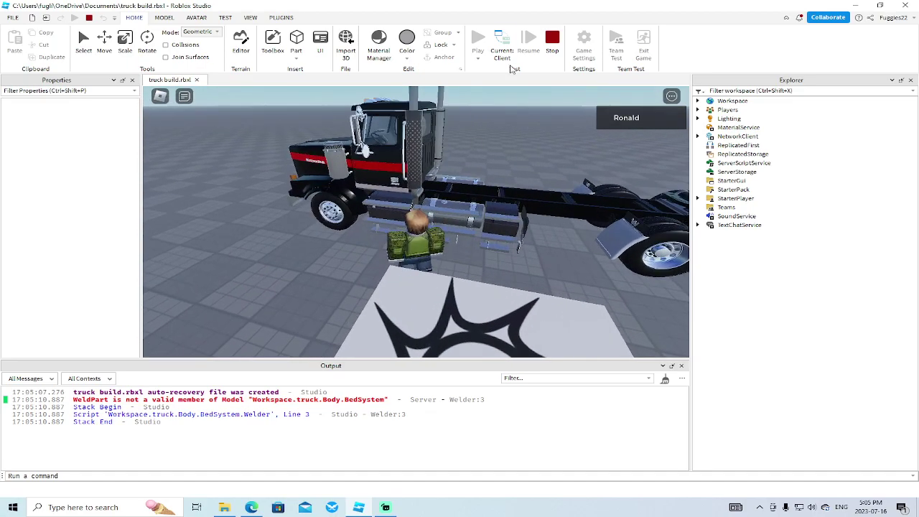
left_click(552, 41)
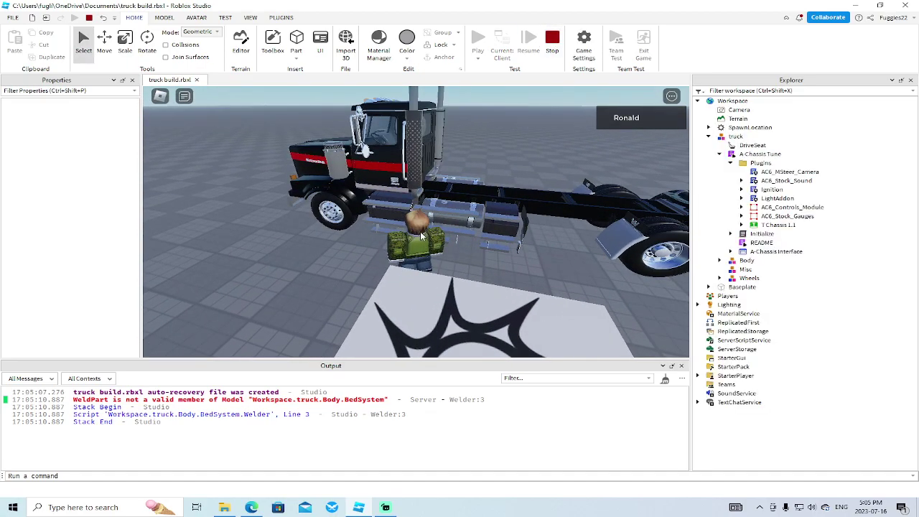
Collapse A-Chassis Tune and expand the truck's Body model down to the contents of BedSystem
right_click_drag(521, 269, 522, 268)
key("w")
left_click(730, 163)
left_click(720, 155)
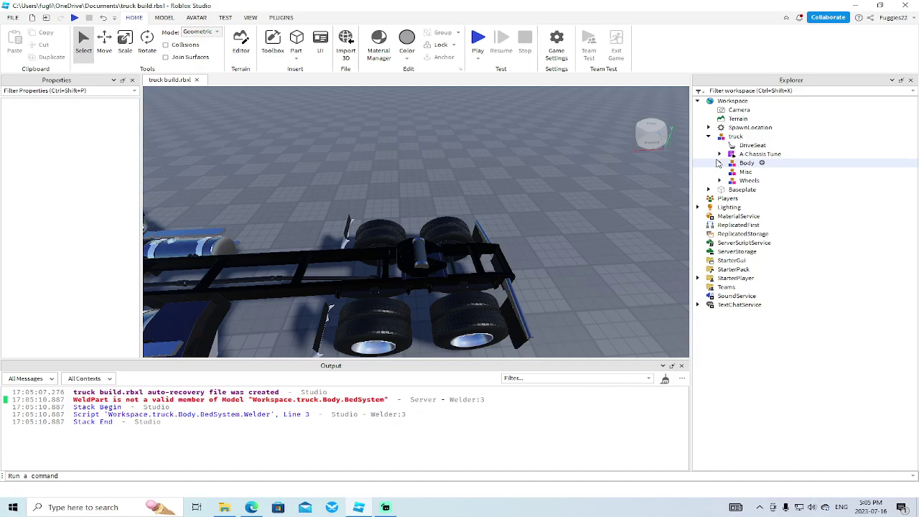
left_click(720, 163)
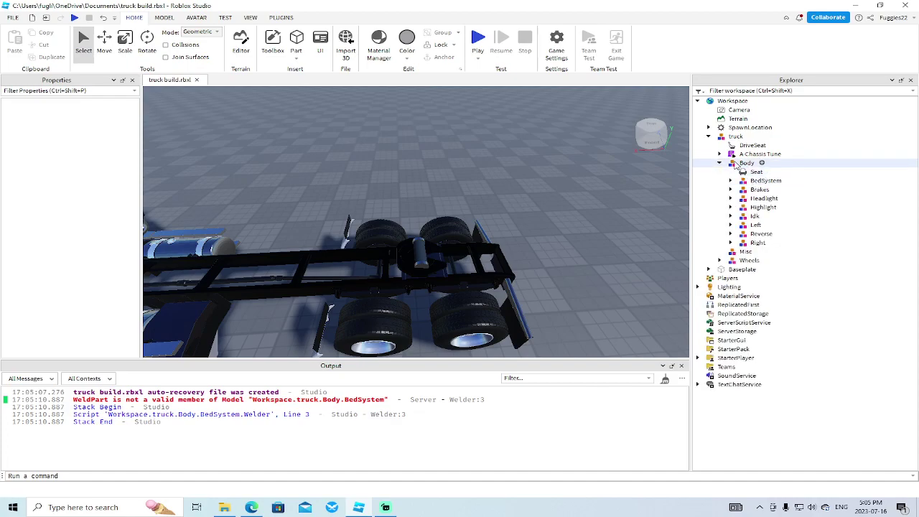
left_click(763, 180)
right_click_drag(612, 205, 611, 205)
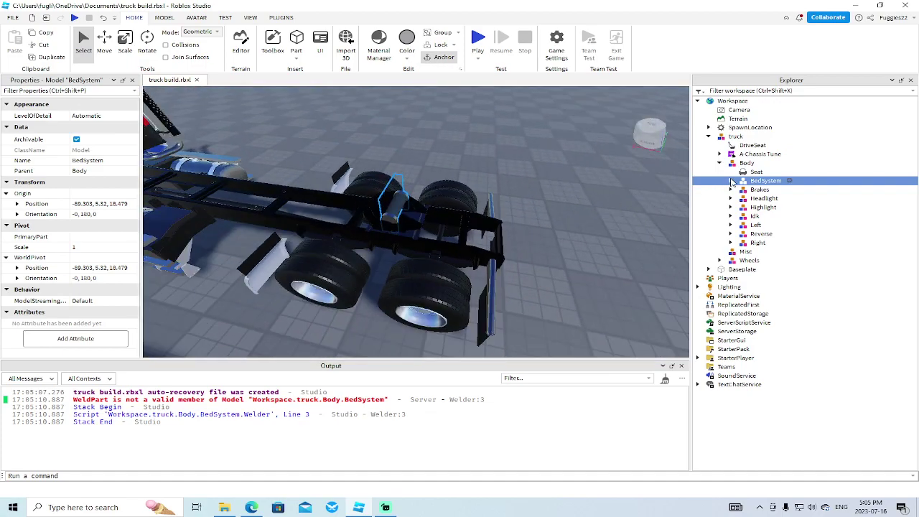
left_click(731, 181)
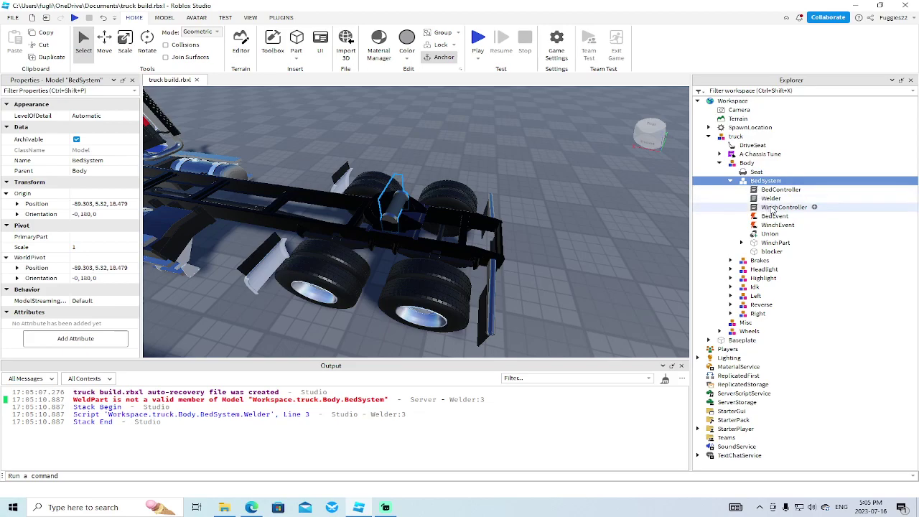
Examine the highlighted BedSystem part on the rear frame from several angles, leaving nothing selected
left_click(760, 173)
left_click(763, 183)
scroll(572, 230, "up", 2)
scroll(572, 229, "down", 8)
scroll(560, 220, "up", 3)
right_click_drag(556, 219, 556, 220)
key("w")
key("s")
key("w")
key("s")
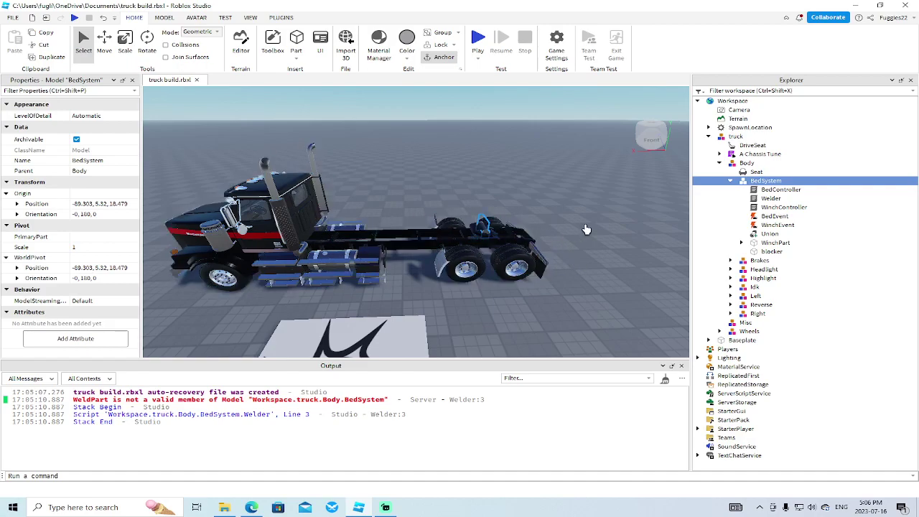
scroll(403, 252, "up", 5)
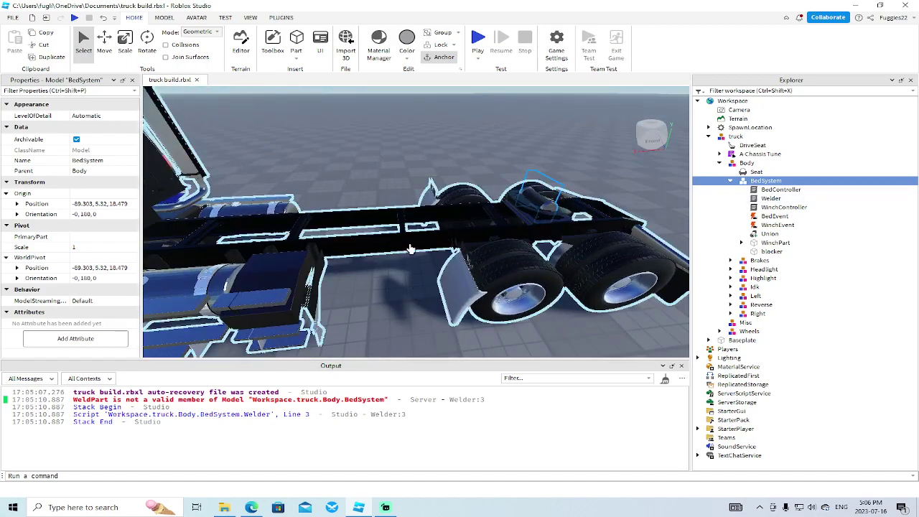
scroll(403, 251, "down", 3)
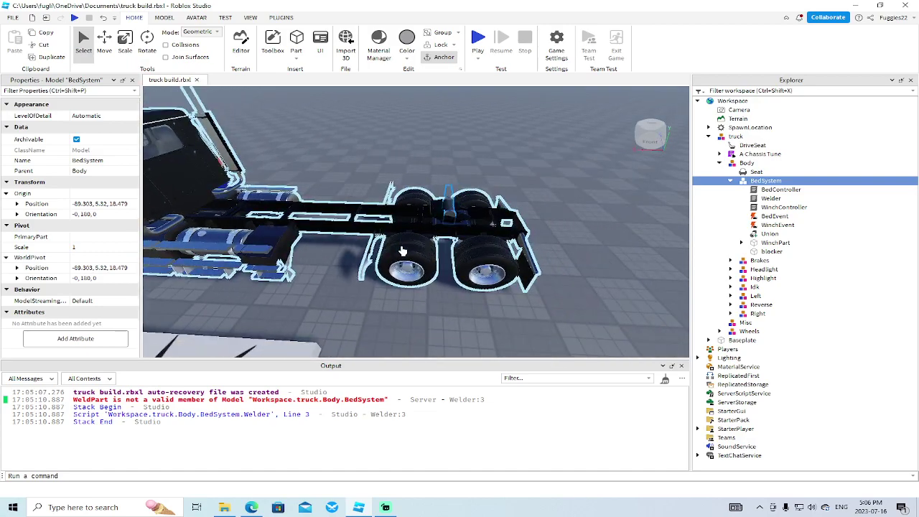
key("a")
scroll(347, 268, "up", 2)
scroll(346, 269, "down", 2)
right_click(347, 268)
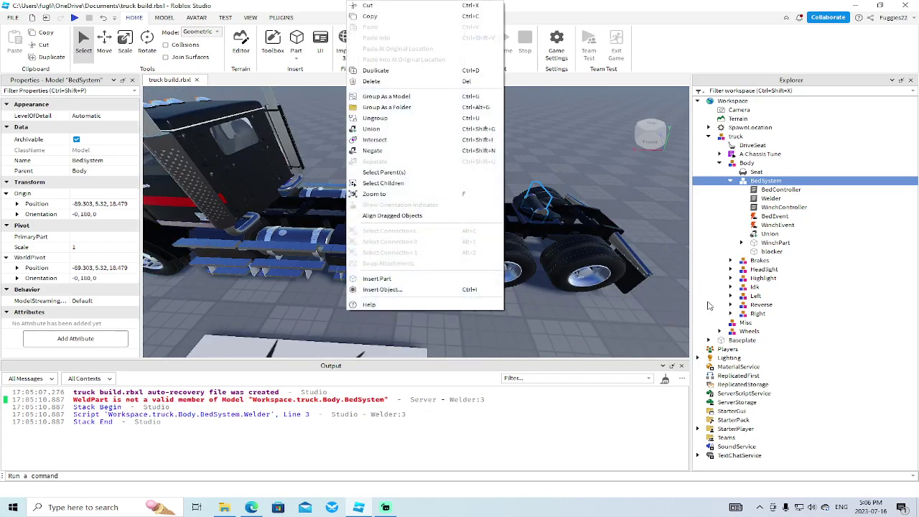
left_click(550, 284)
right_click_drag(431, 302, 437, 306)
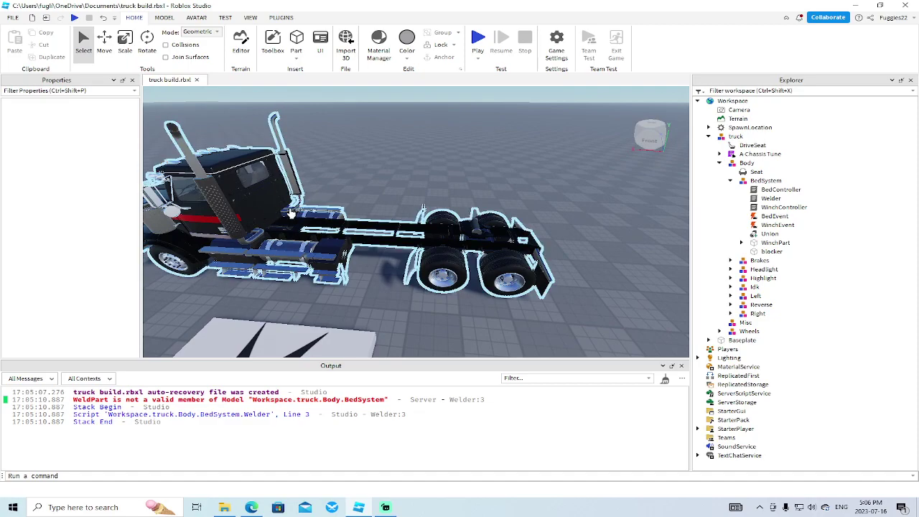
right_click_drag(291, 213, 264, 228)
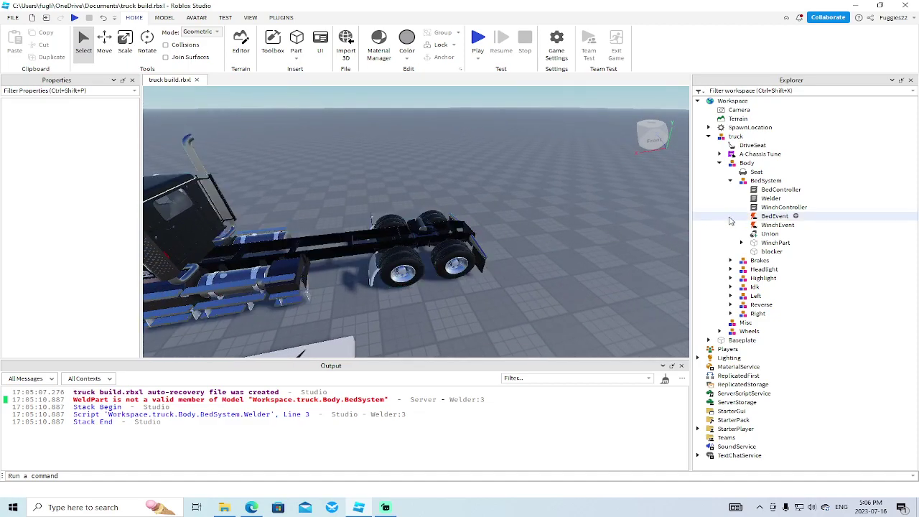
Check the BedEvent object in BedSystem and examine the truck's rear frame around the winch
left_click(776, 216)
right_click_drag(642, 232, 655, 226)
scroll(641, 232, "up", 3)
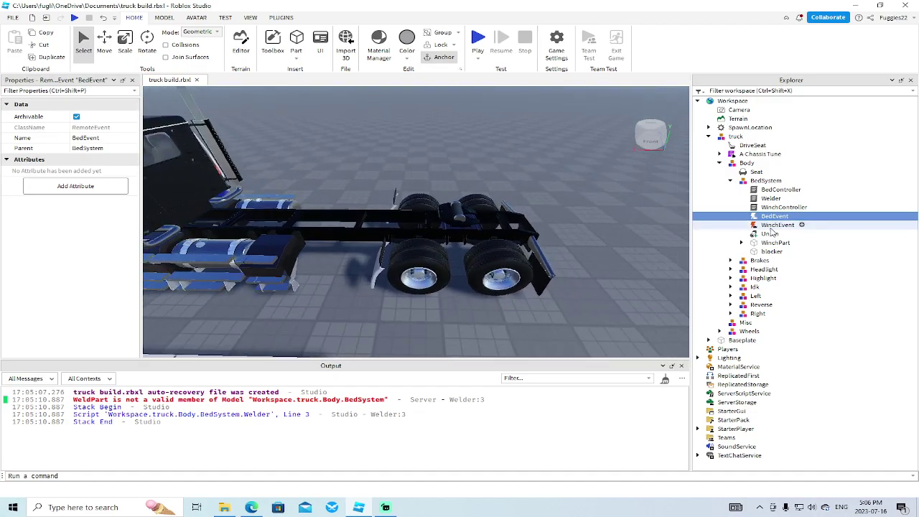
right_click_drag(595, 224, 579, 206)
scroll(595, 223, "down", 3)
scroll(580, 207, "up", 3)
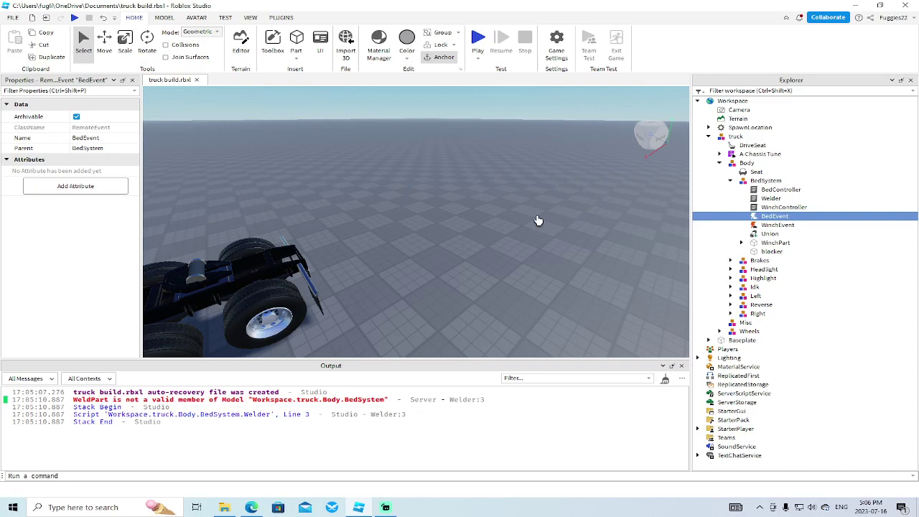
key("a")
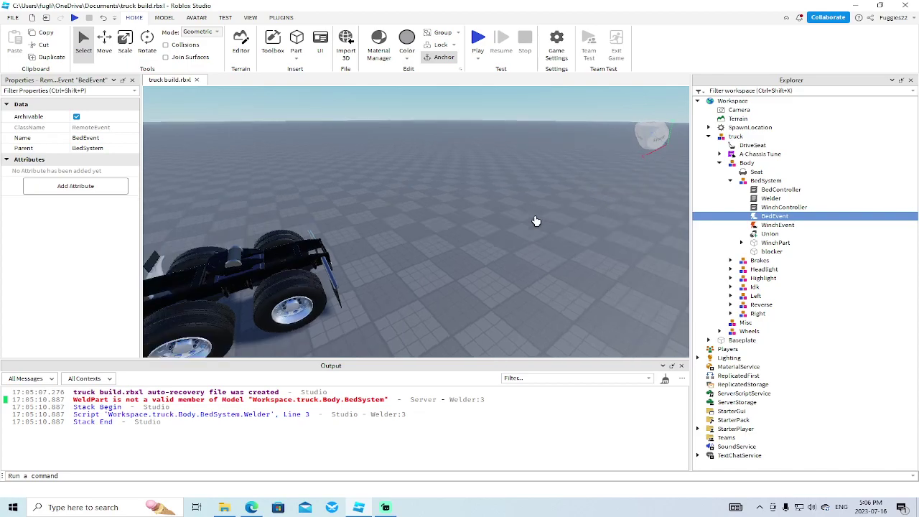
Delete the BedSystem model from the truck's Body and look over the chassis and cab
left_click(763, 181)
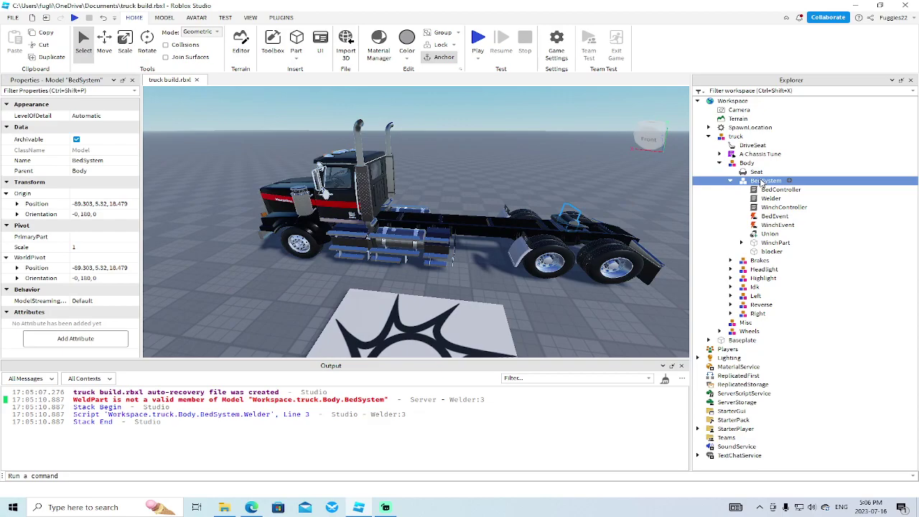
key("Delete")
right_click_drag(471, 196, 477, 188)
scroll(470, 196, "up", 5)
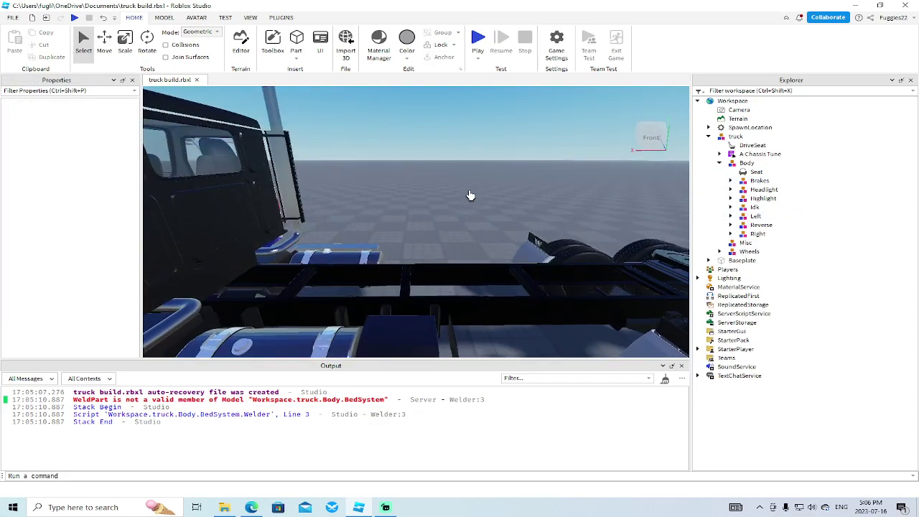
scroll(471, 195, "down", 4)
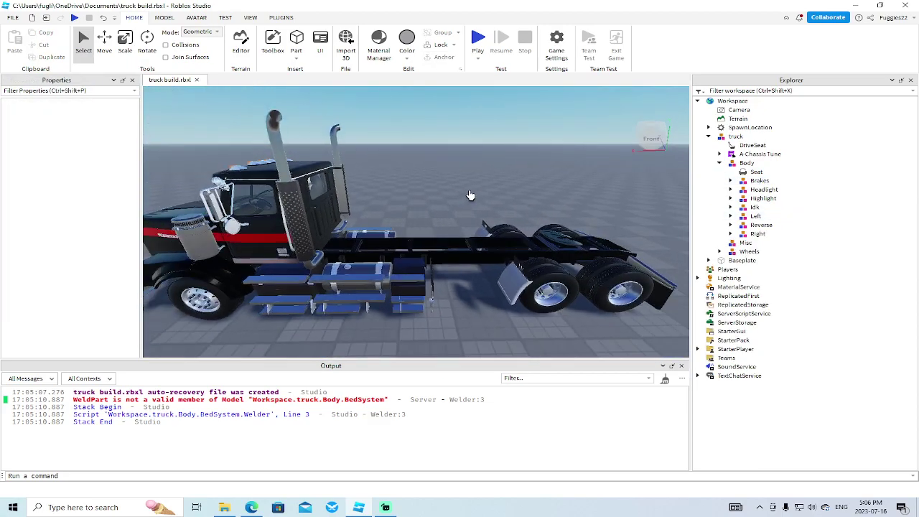
scroll(470, 196, "up", 4)
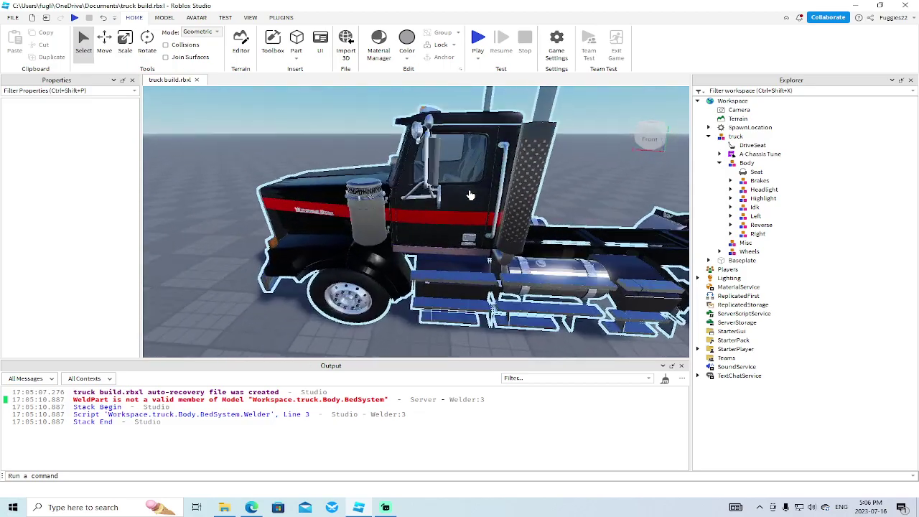
scroll(471, 195, "down", 5)
scroll(471, 195, "up", 5)
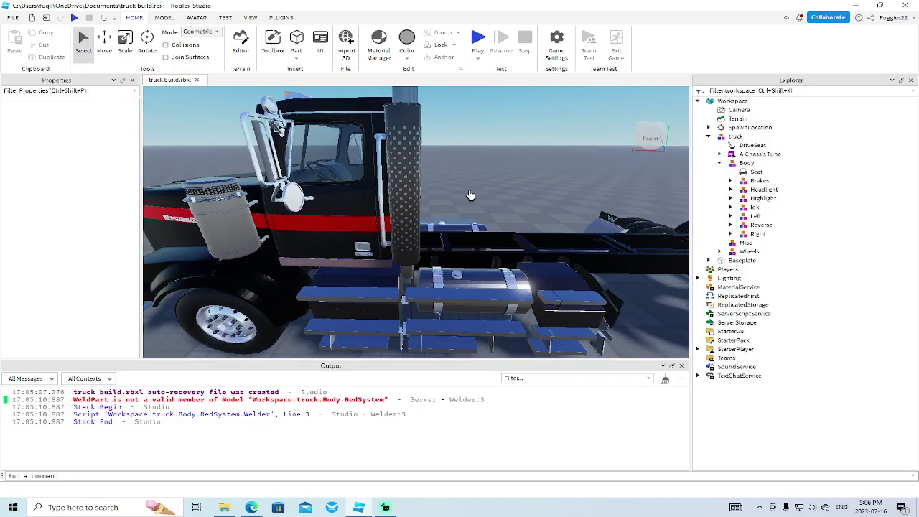
scroll(471, 195, "down", 6)
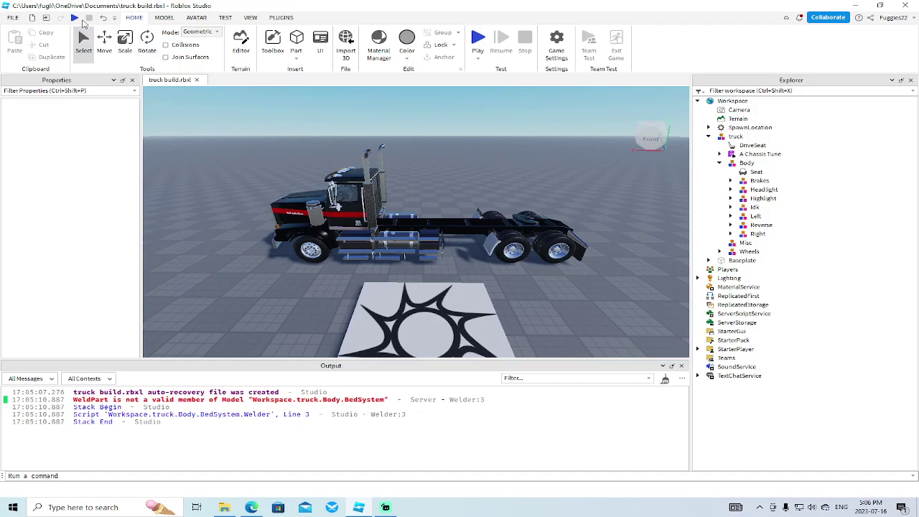
Playtest the place by driving the truck forward and steering both ways, ending the test after the drive
left_click(72, 17)
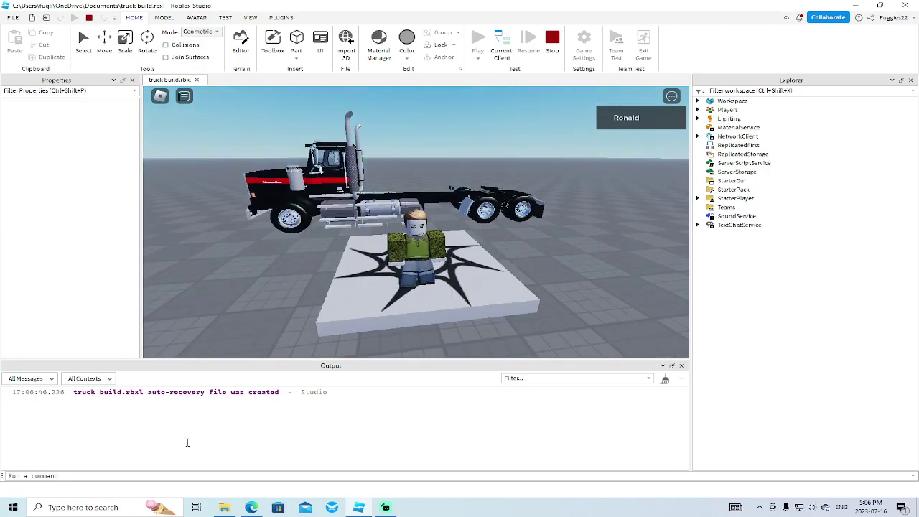
key("w")
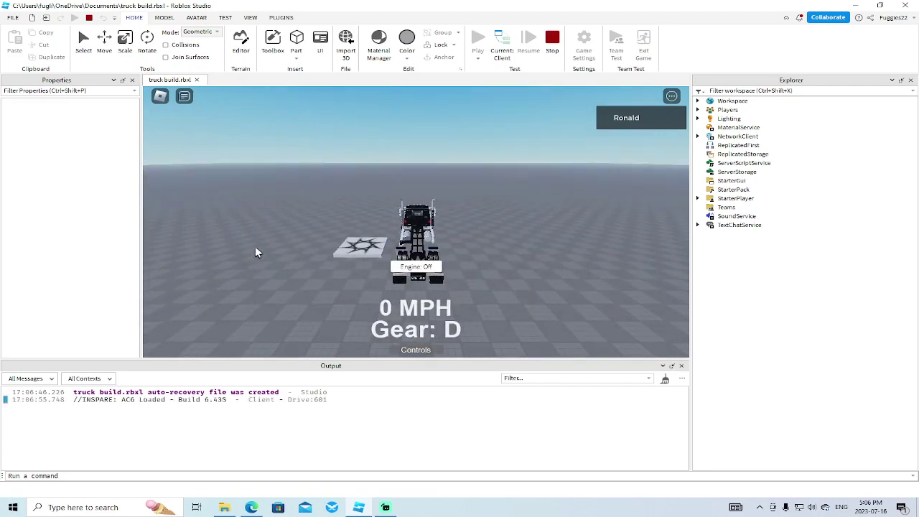
key("w")
right_click_drag(498, 241, 499, 242)
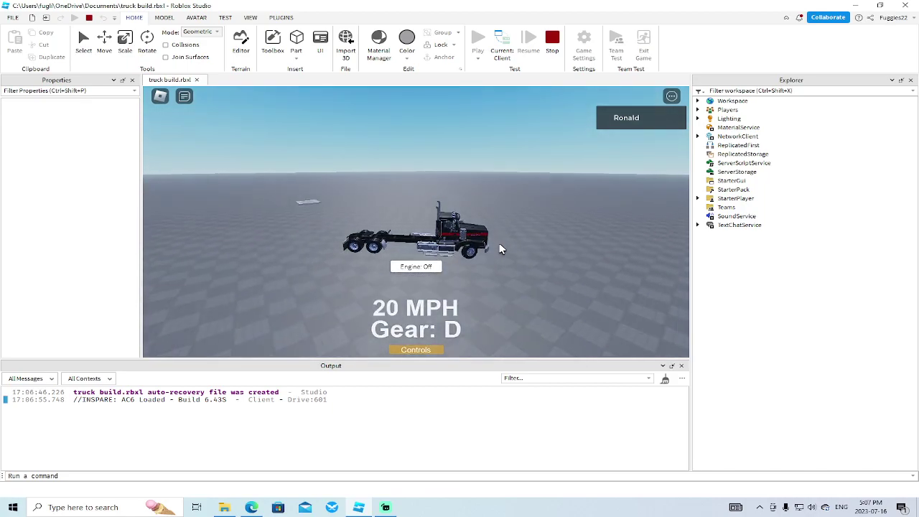
key("a")
right_click_drag(499, 243, 499, 243)
key("d")
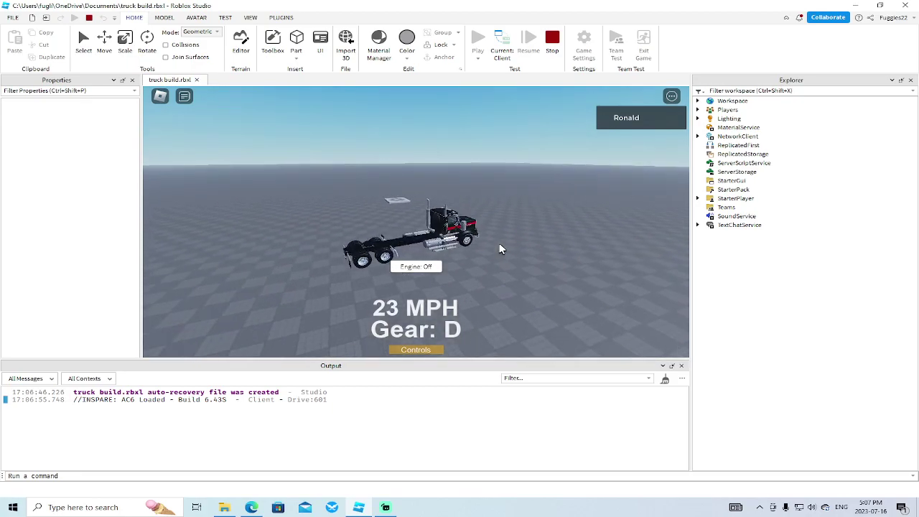
left_click(555, 40)
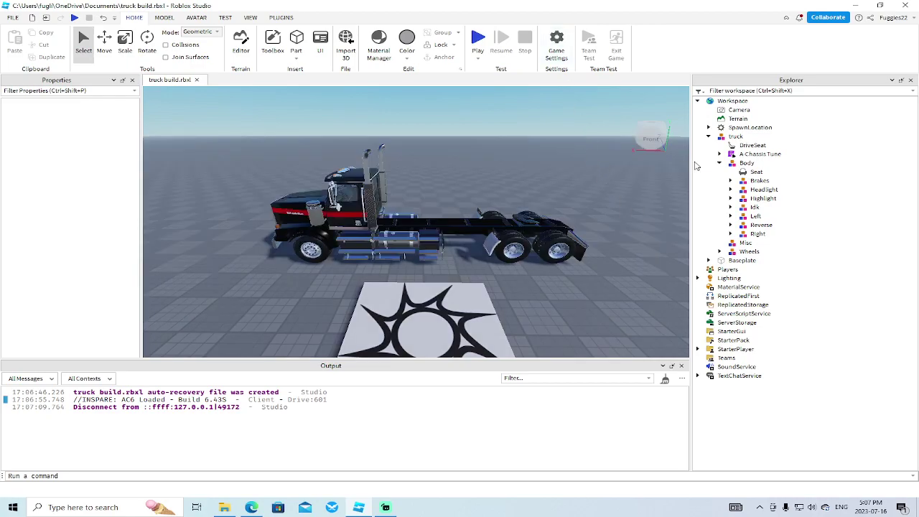
Collapse Body and open the A-Chassis Tune script to review its suspension settings and the Tune.Weight value
left_click(719, 164)
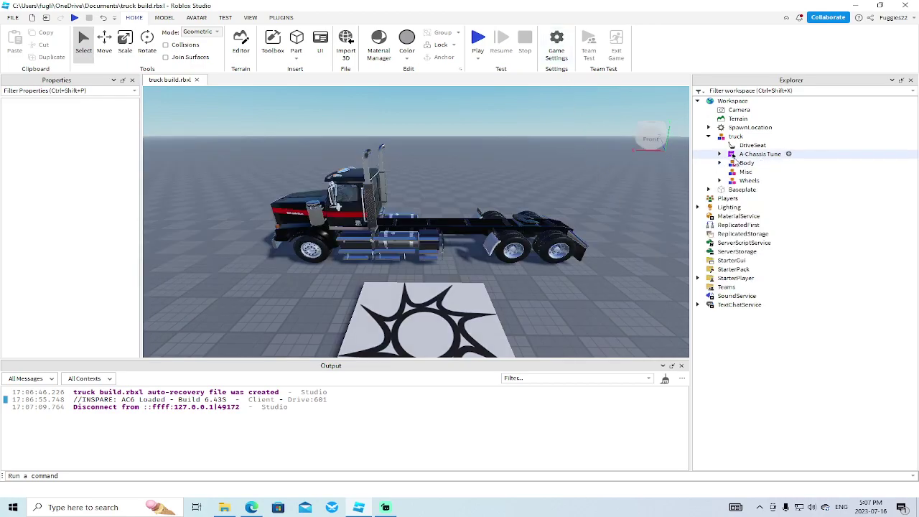
double_click(740, 154)
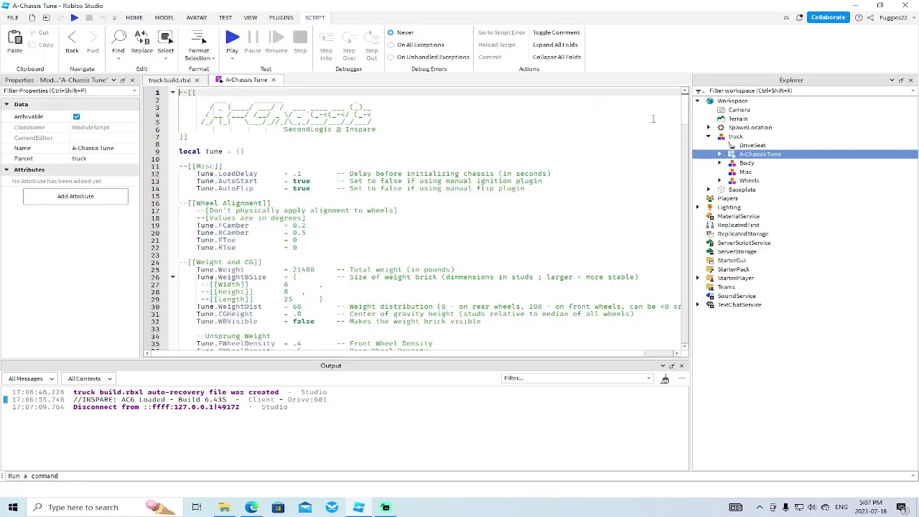
left_click_drag(687, 119, 688, 142)
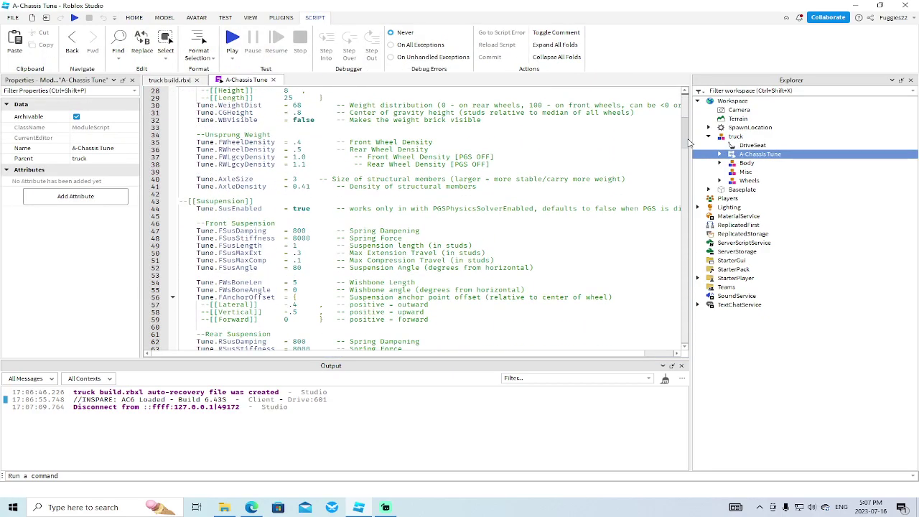
scroll(655, 168, "down", 10)
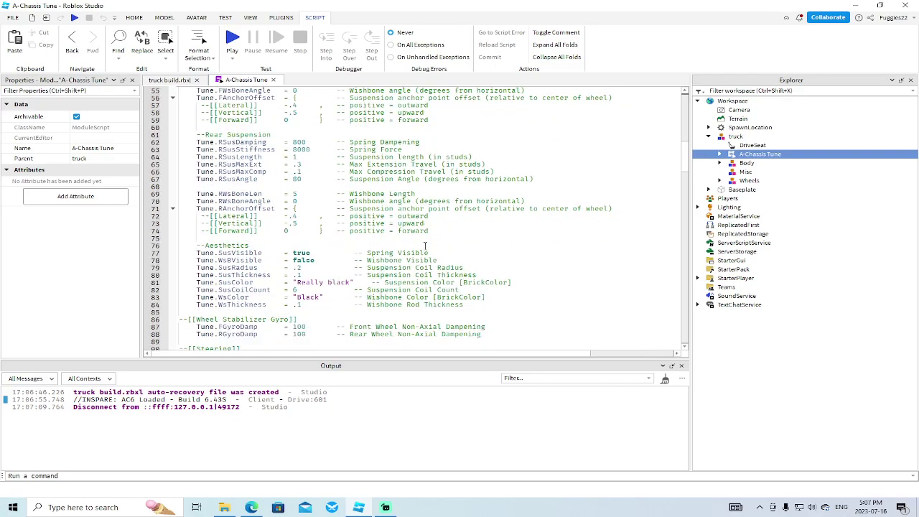
left_click_drag(685, 159, 686, 117)
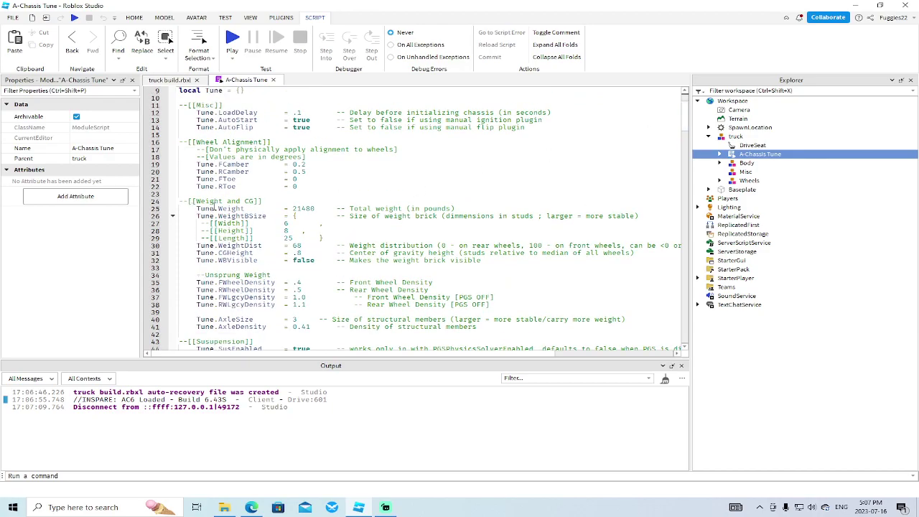
left_click(302, 208)
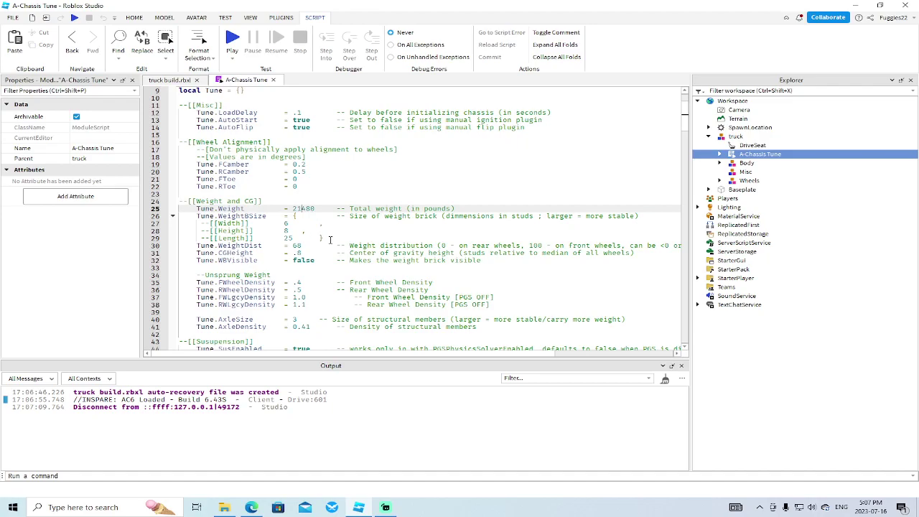
Set Tune.Weight to 9480 and run a short playtest beside the truck, ending the test after checking the output
key("BackSpace")
left_click(232, 40)
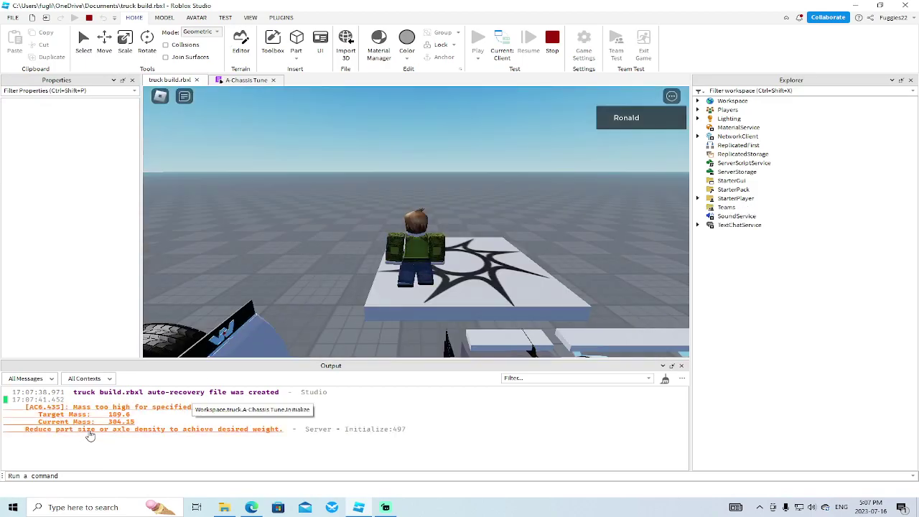
right_click_drag(209, 220, 211, 220)
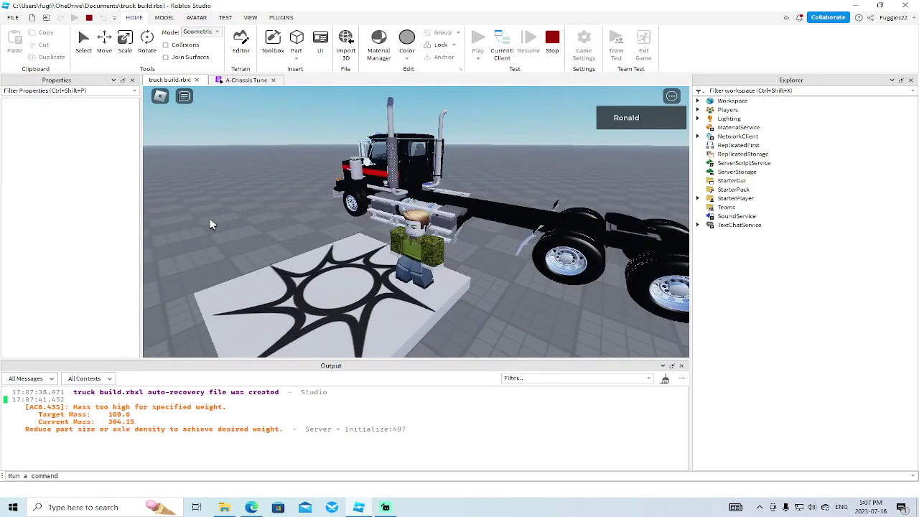
key("w")
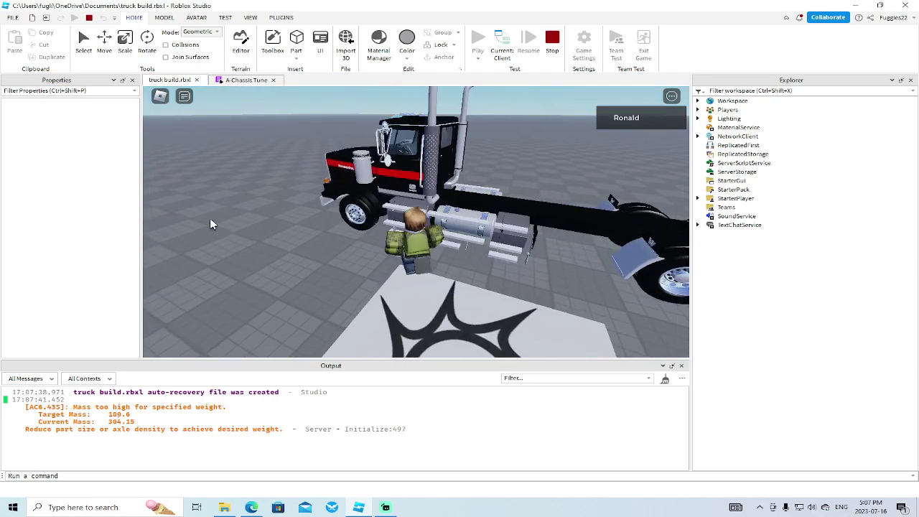
key("s")
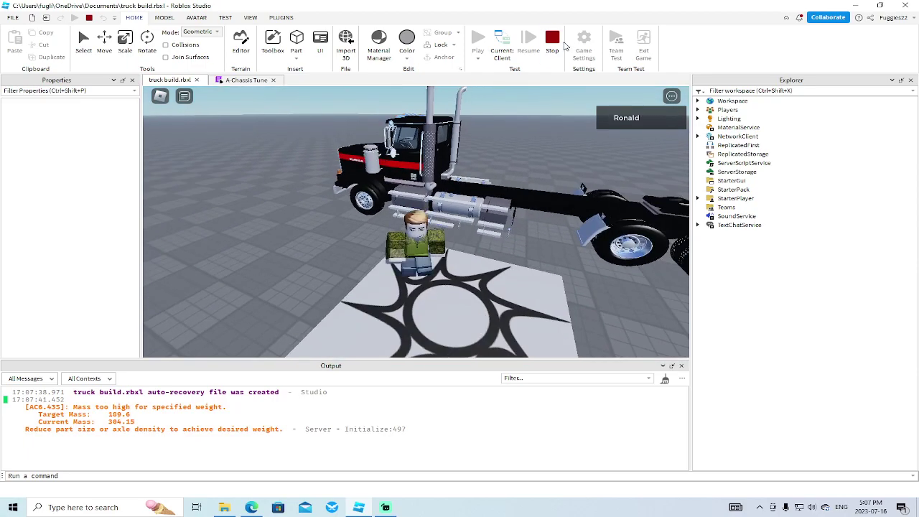
left_click(553, 42)
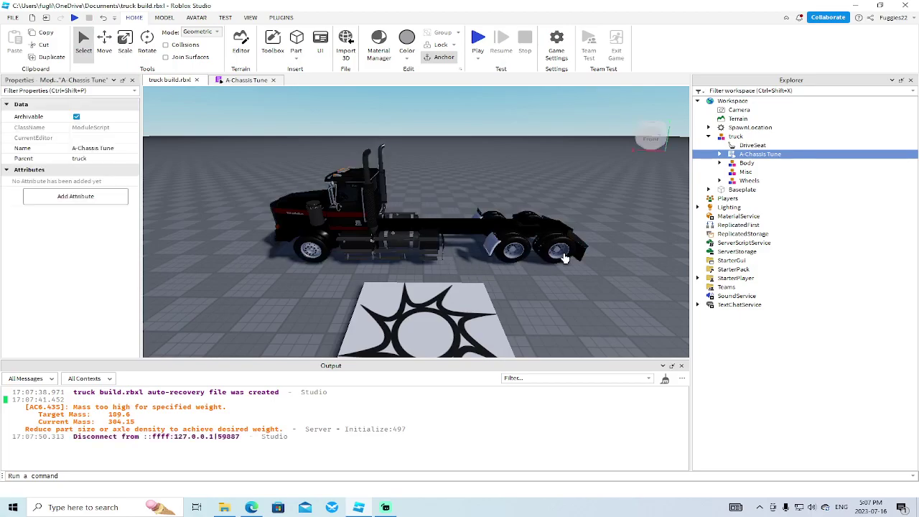
Set Tune.WeightScaling to 2/50 in the Weight Scaling section at the end of the A-Chassis Tune script
left_click(241, 80)
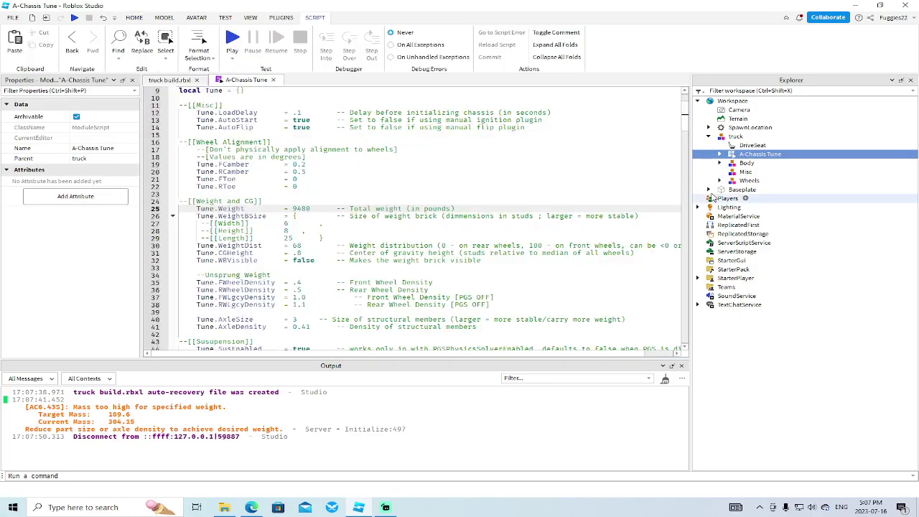
left_click_drag(686, 107, 682, 324)
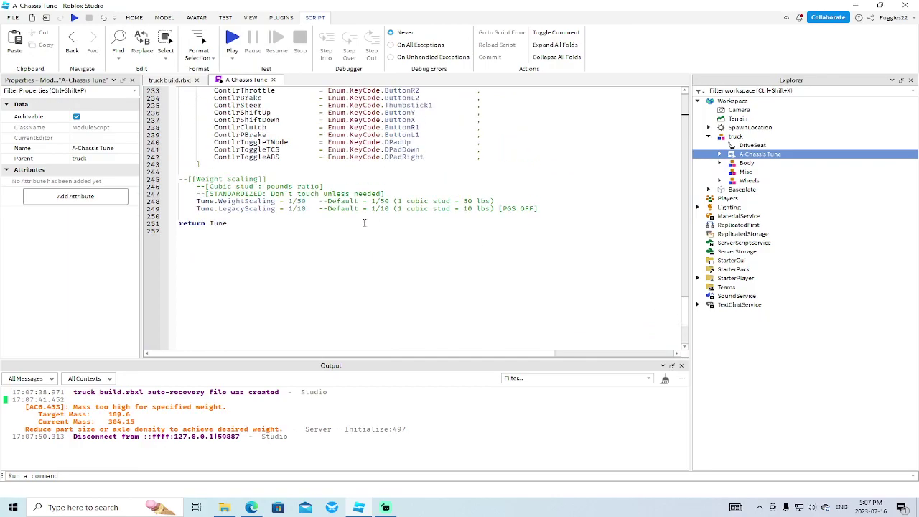
left_click_drag(550, 209, 180, 186)
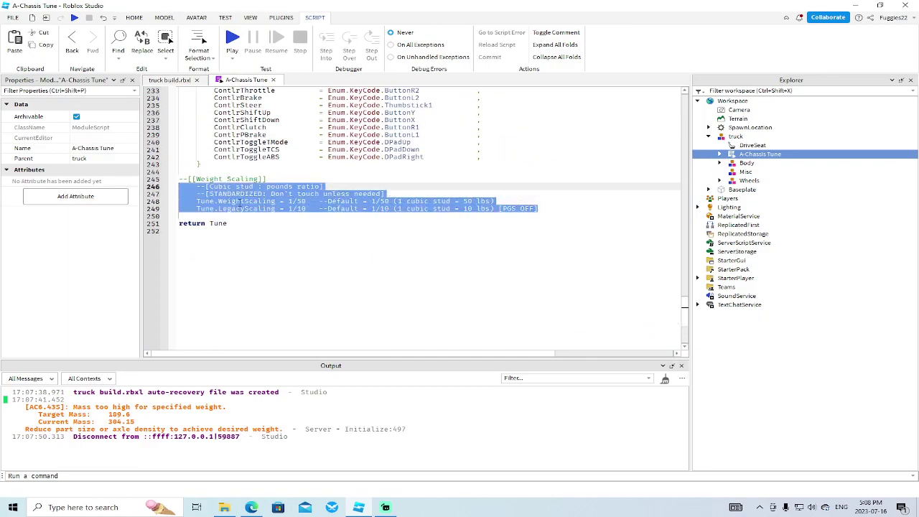
left_click(290, 202)
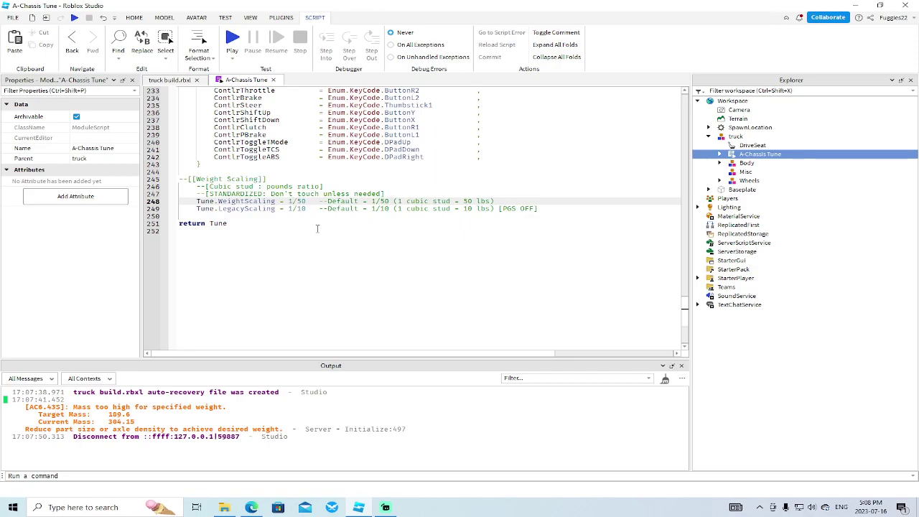
key("BackSpace")
type("2")
Playtest the place by driving the truck forward at speed and steering both ways, ending the test after the drive
left_click(72, 17)
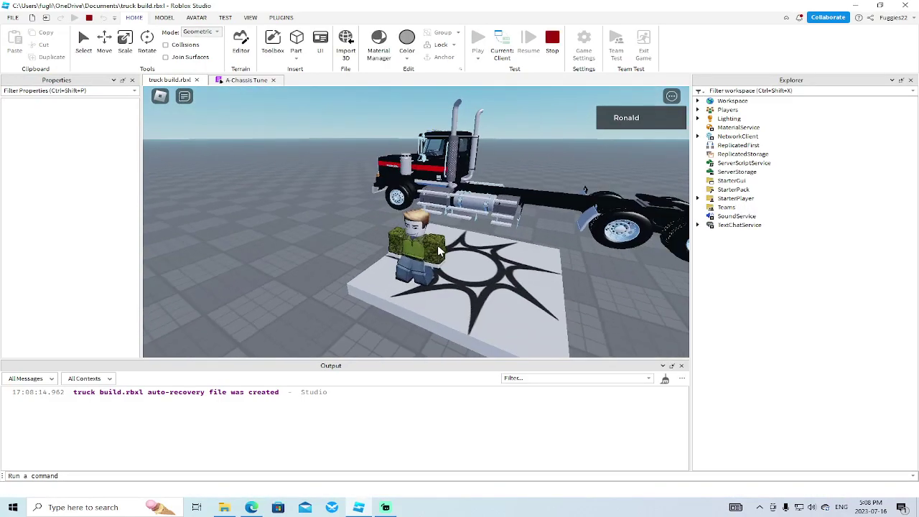
key("w")
key("space")
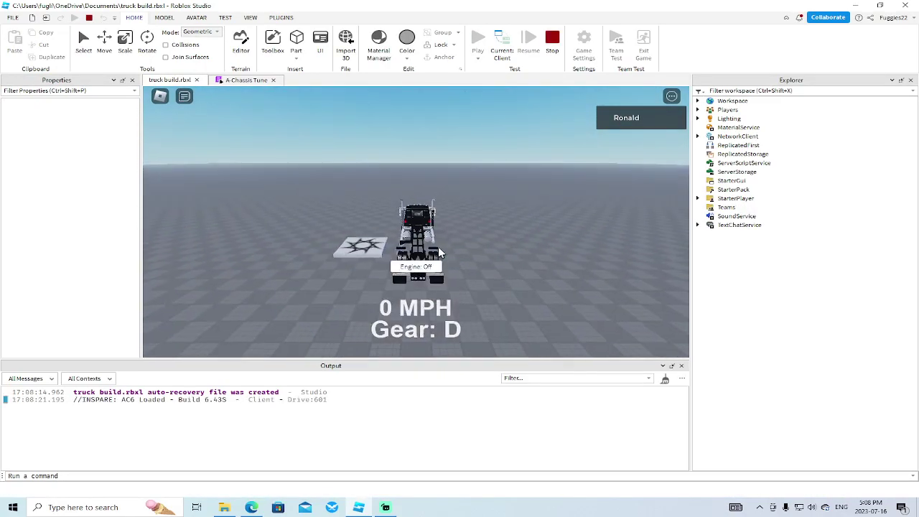
key("w")
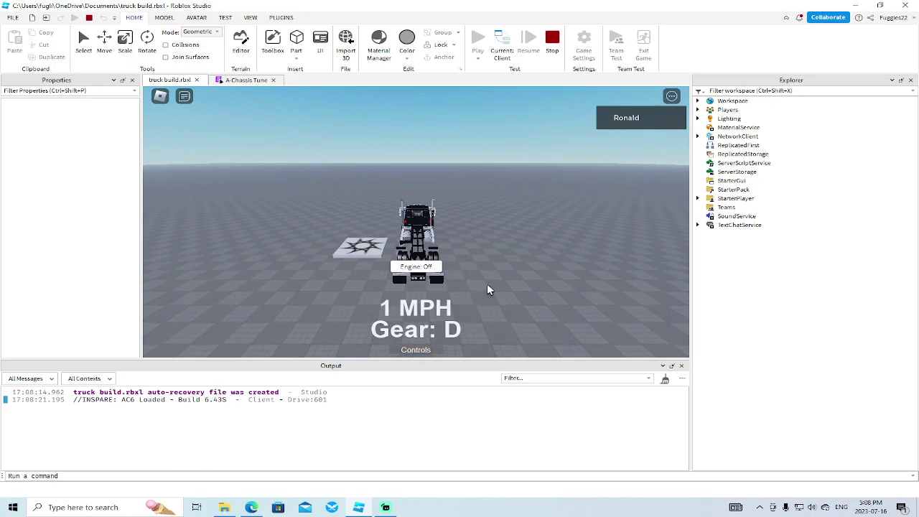
key("d")
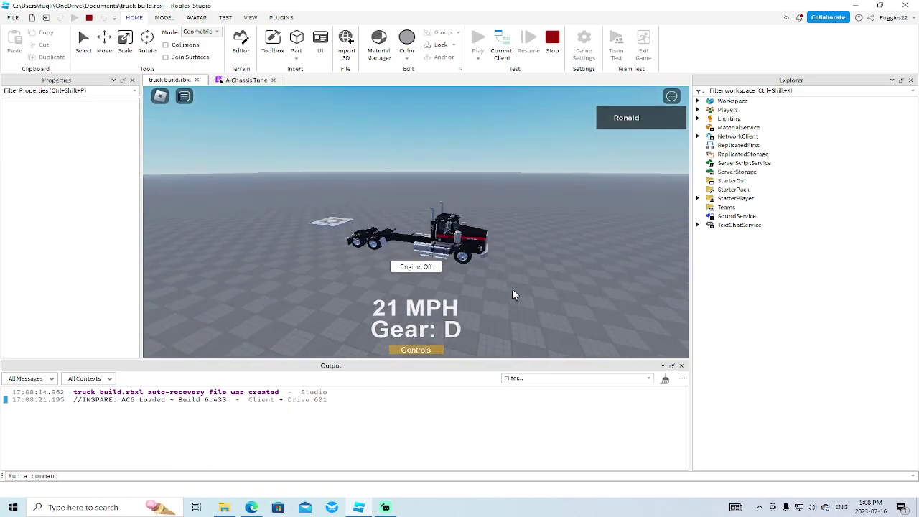
key("w")
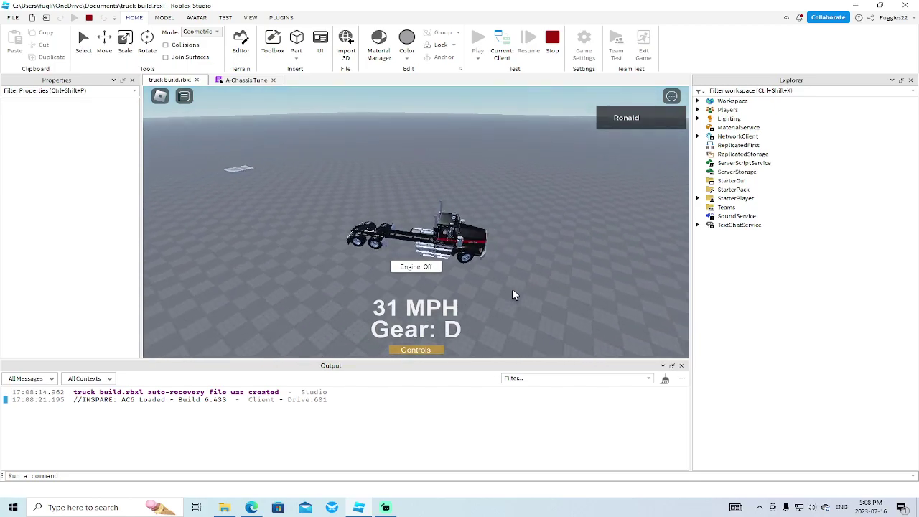
key("a")
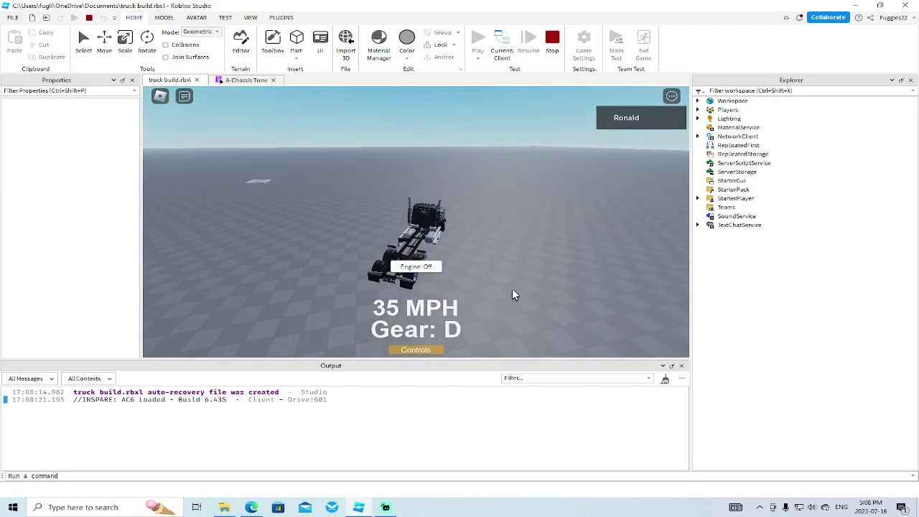
key("w")
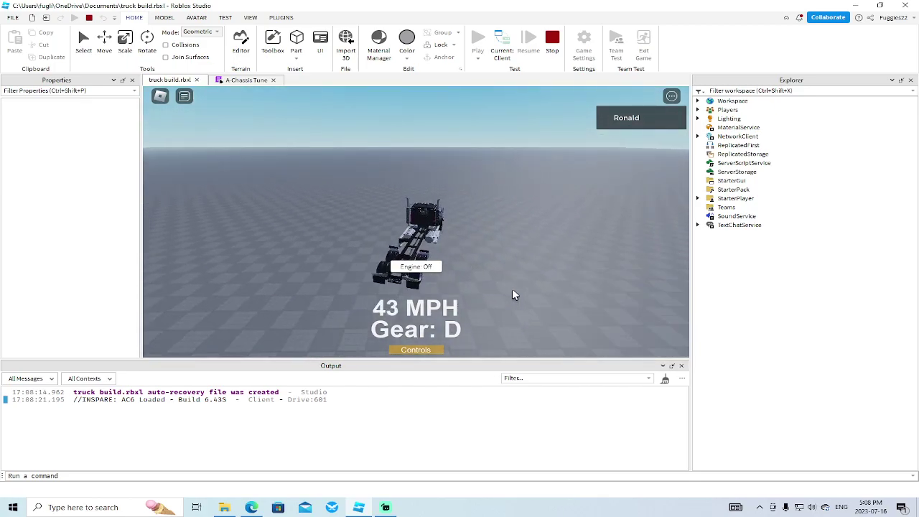
key("w")
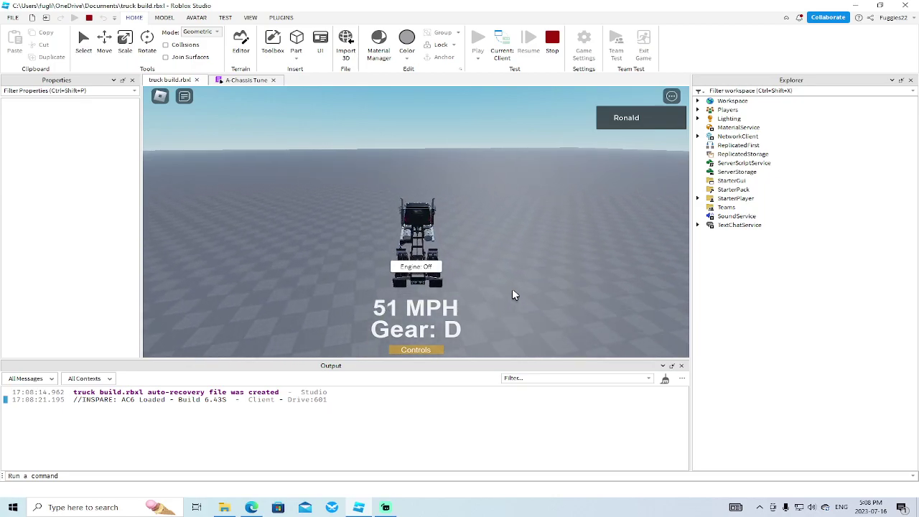
key("d")
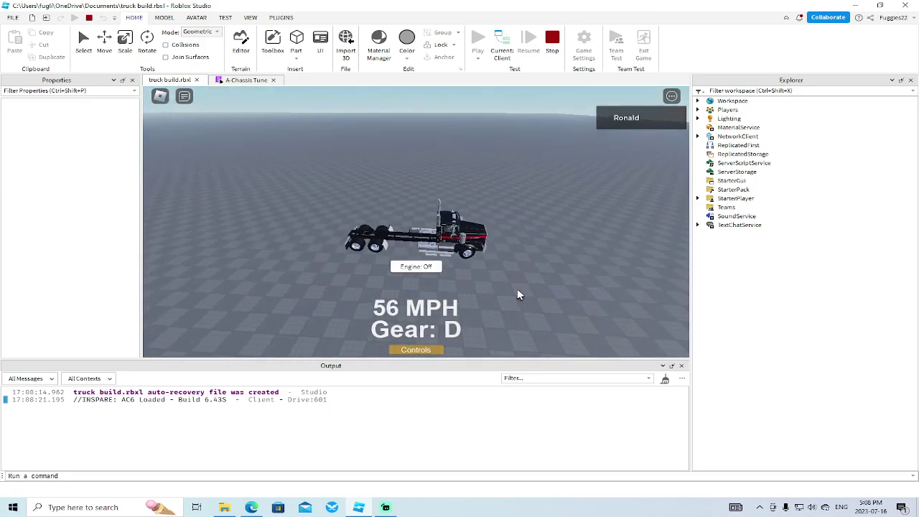
key("a")
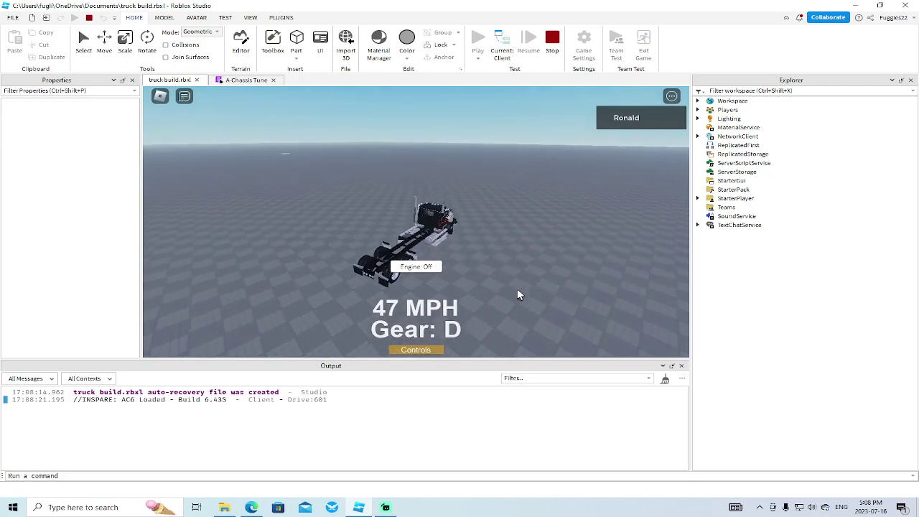
key("w")
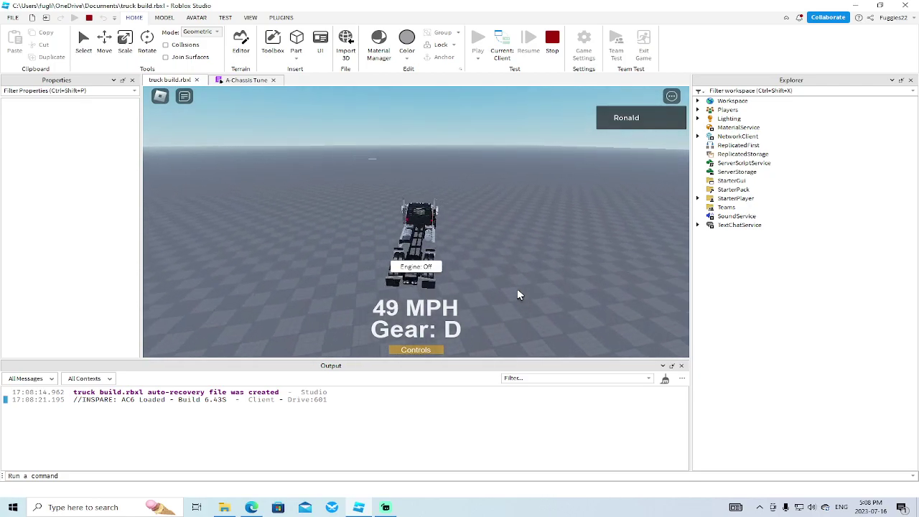
key("s")
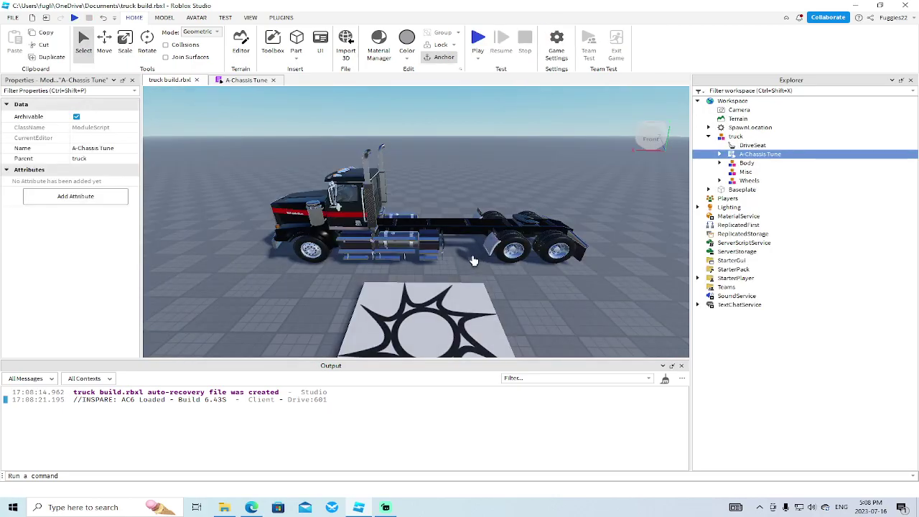
Review the weight, suspension, engine, transmission and gear ratio settings in the A-Chassis Tune script
left_click(246, 80)
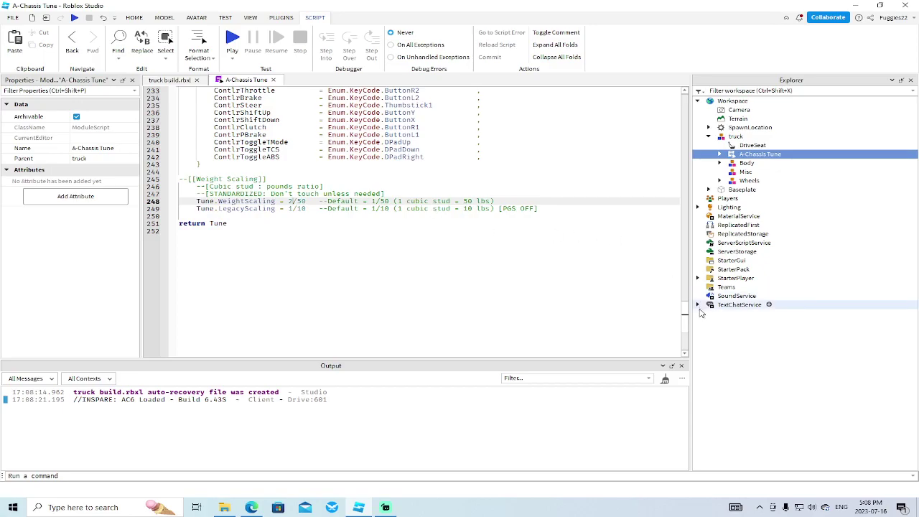
left_click_drag(686, 316, 681, 137)
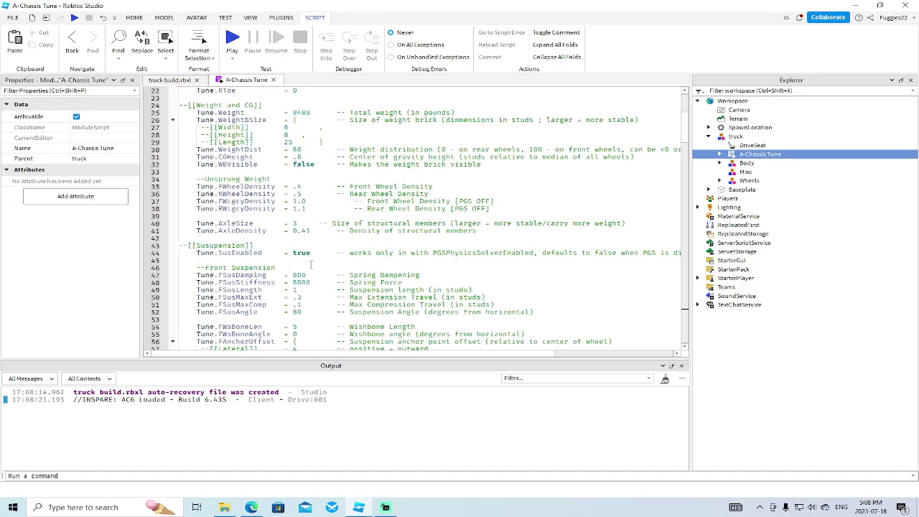
scroll(311, 264, "down", 10)
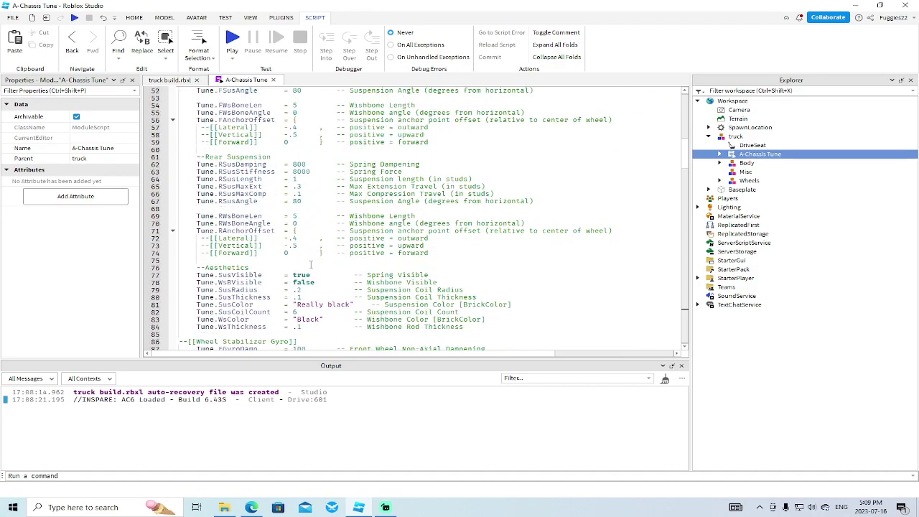
left_click_drag(686, 163, 682, 116)
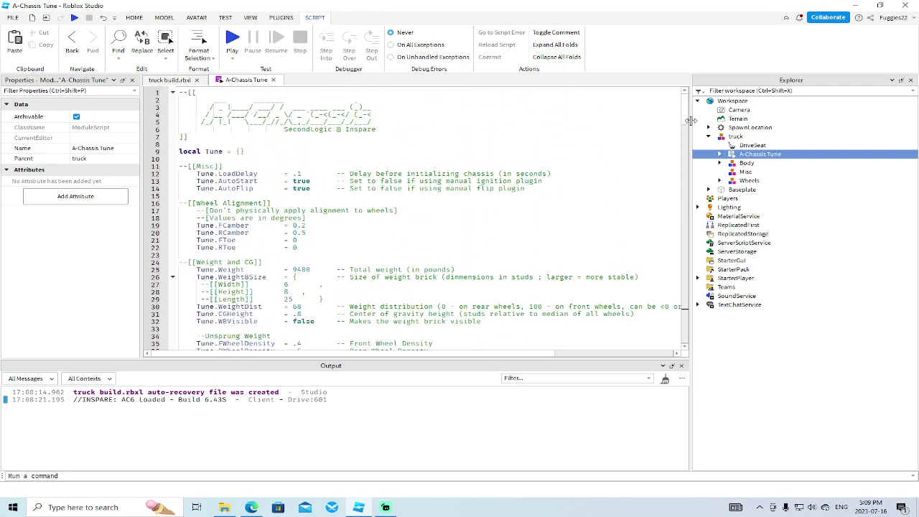
left_click_drag(689, 121, 689, 199)
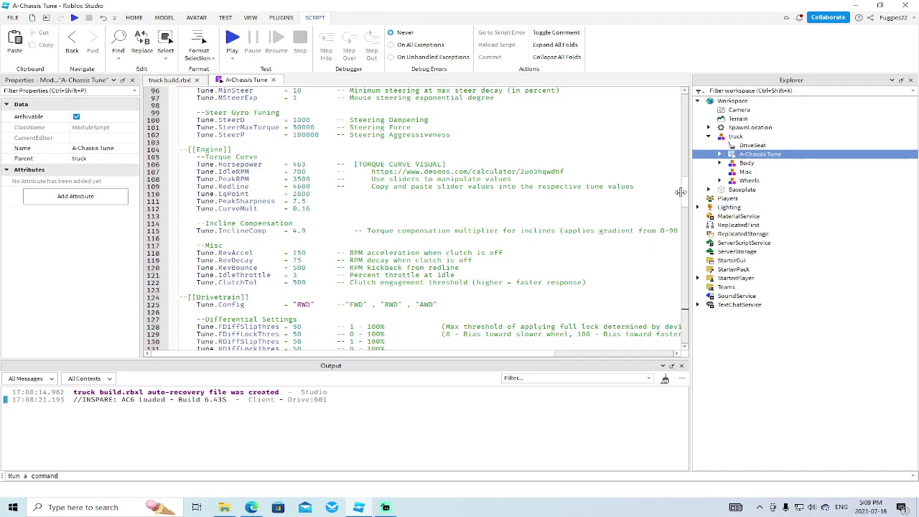
left_click_drag(685, 202, 676, 242)
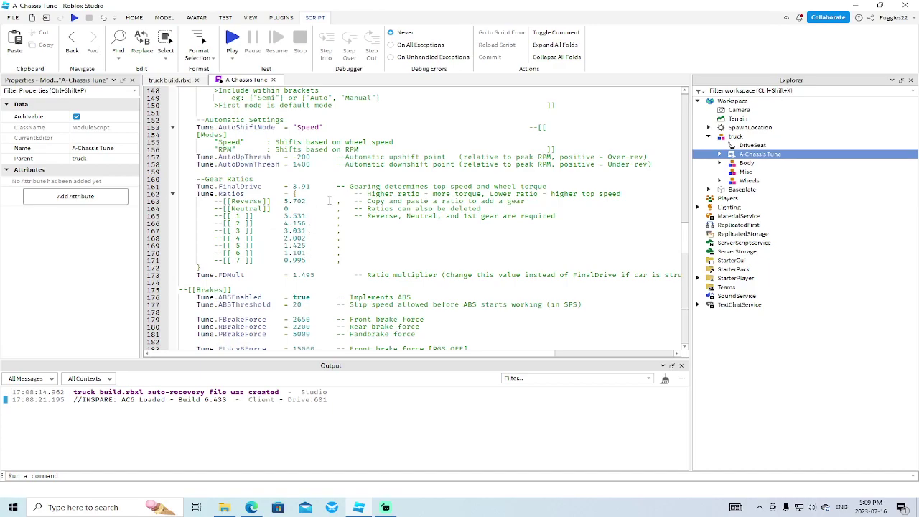
scroll(316, 244, "up", 3)
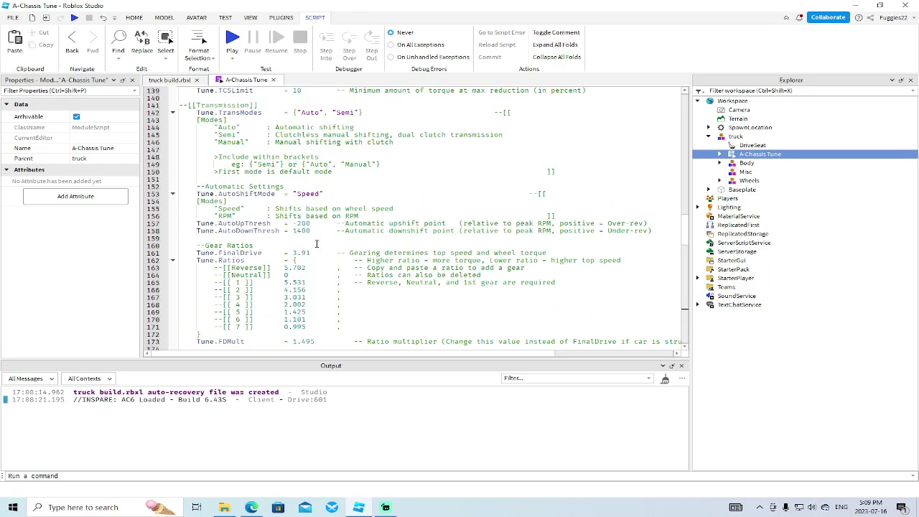
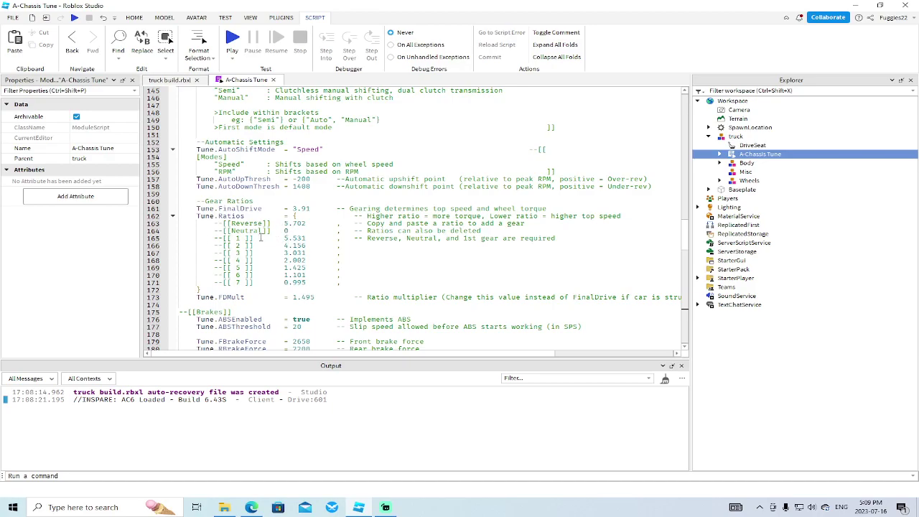
left_click(287, 239)
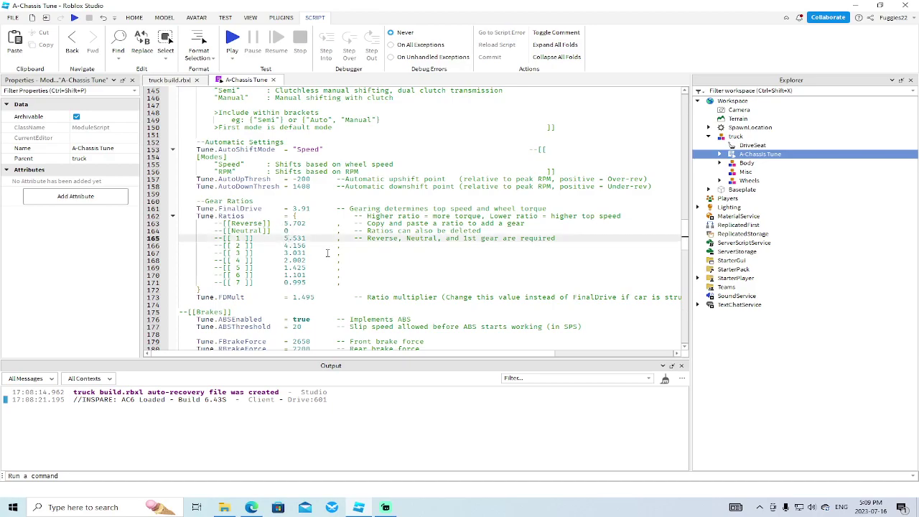
key("BackSpace")
Reduce Tune.TransModes to the semi mode only, removing the Auto mode, and start a playtest
scroll(405, 189, "up", 6)
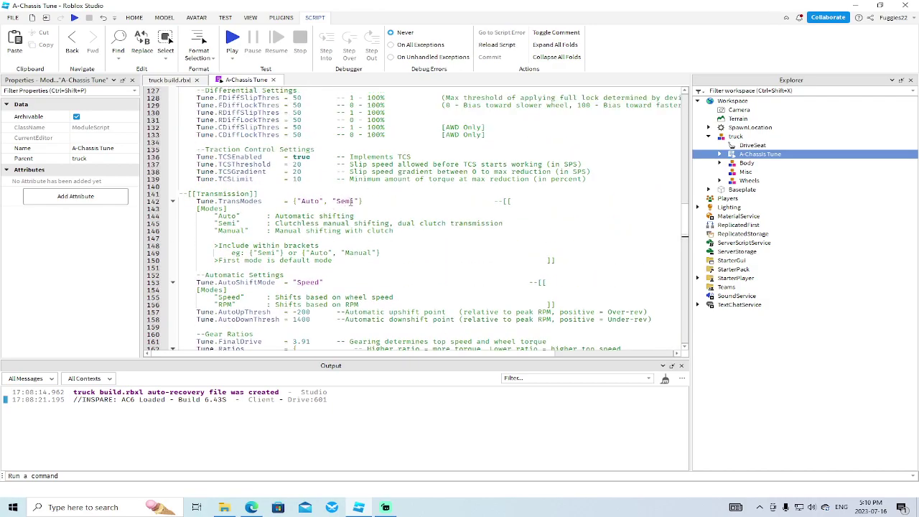
left_click(357, 201)
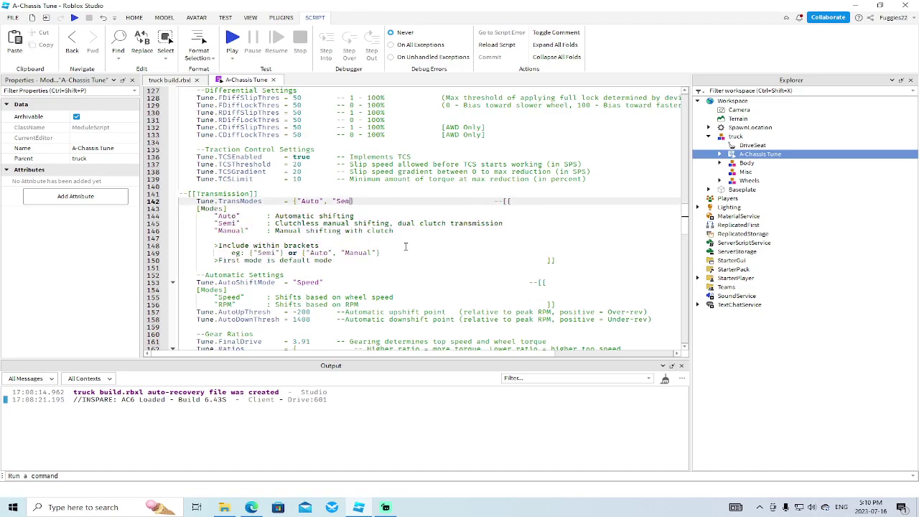
key("BackSpace")
key("BackSpace")
key("BackSpace")
key("BackSpace")
key("BackSpace")
key("BackSpace")
key("BackSpace")
key("BackSpace")
key("BackSpace")
key("BackSpace")
key("BackSpace")
key("BackSpace")
type("semi      ")
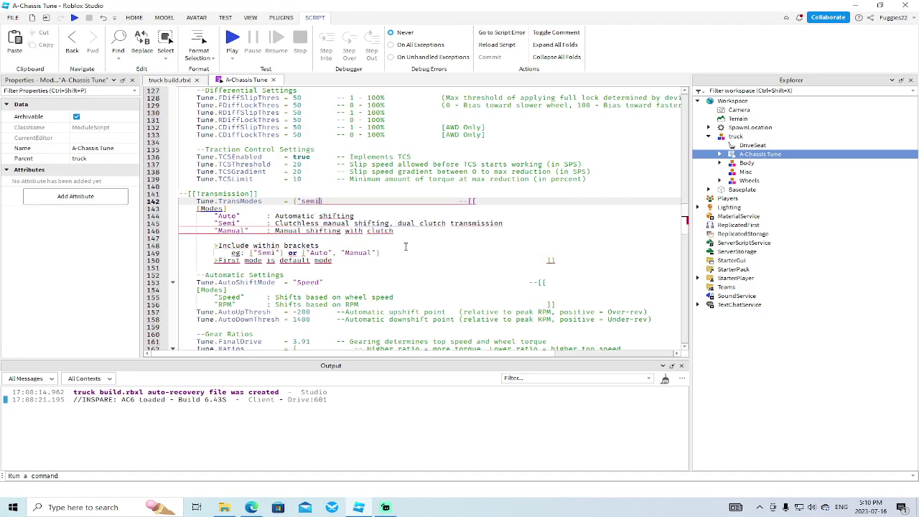
type("È")
key("super+space")
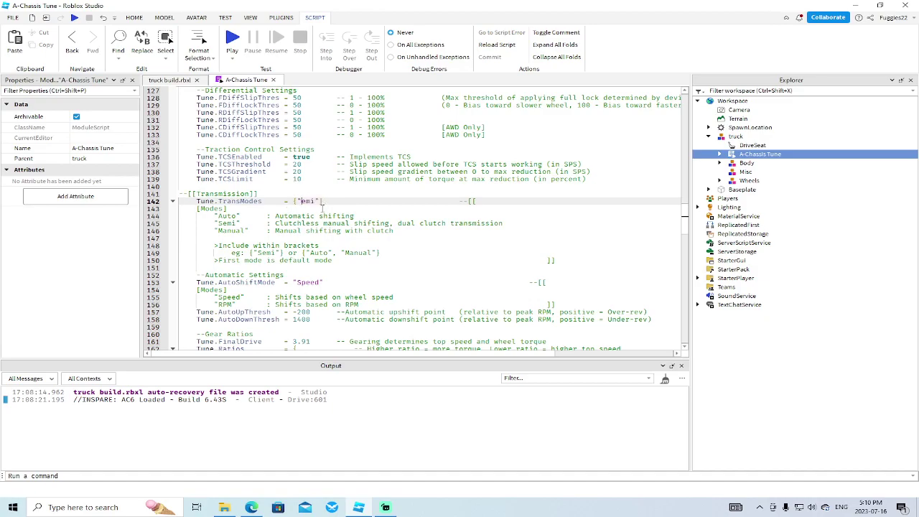
left_click(74, 17)
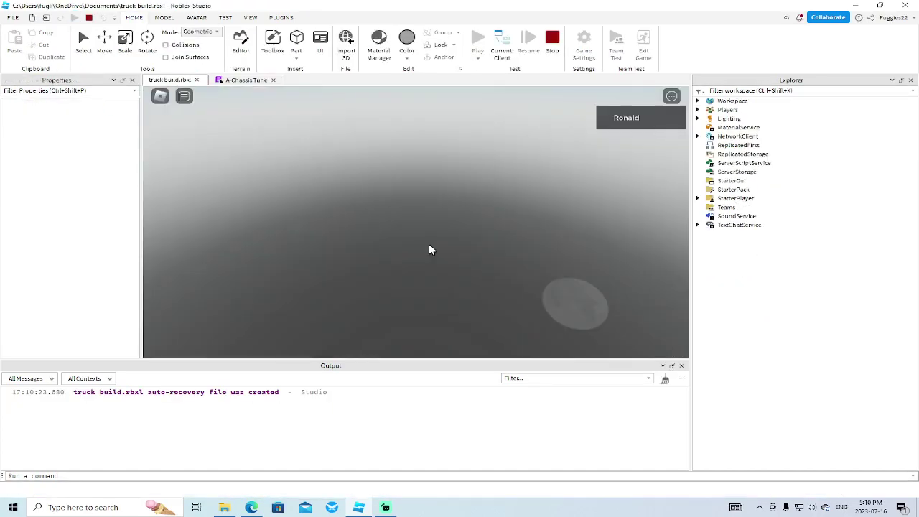
Get into the black truck's driver seat, shift into drive and accelerate forward
key("w")
right_click_drag(451, 246, 452, 245)
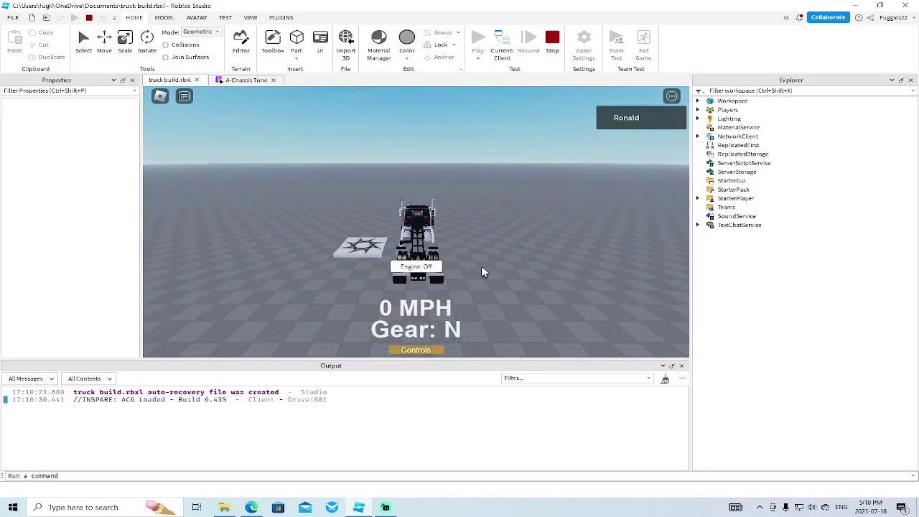
right_click_drag(482, 268, 496, 271)
key("e")
key("w")
key("w")
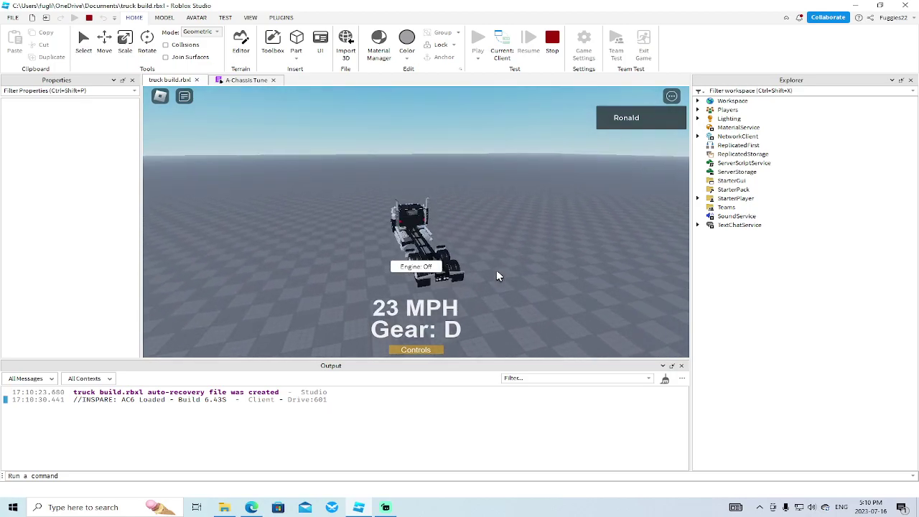
Test braking in neutral and driving off again in gear D, ending the playtest after the run
key("q")
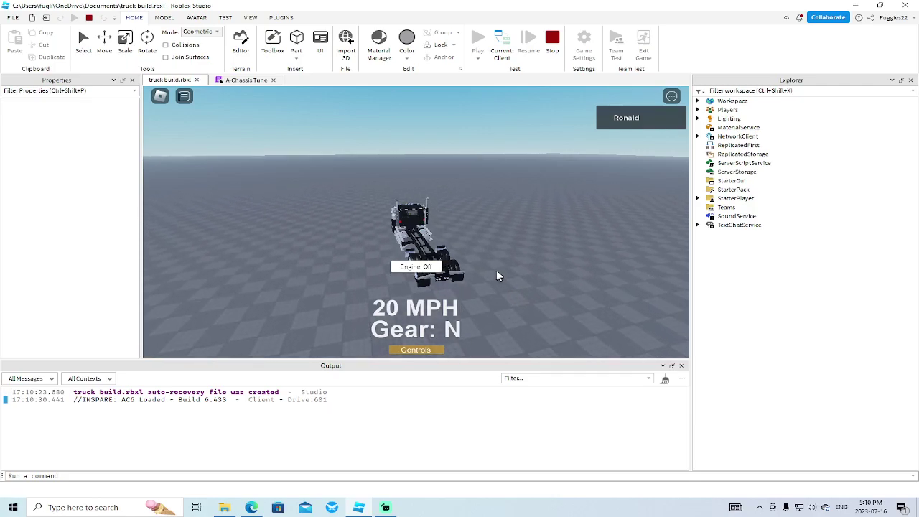
key("s")
right_click_drag(497, 271, 496, 271)
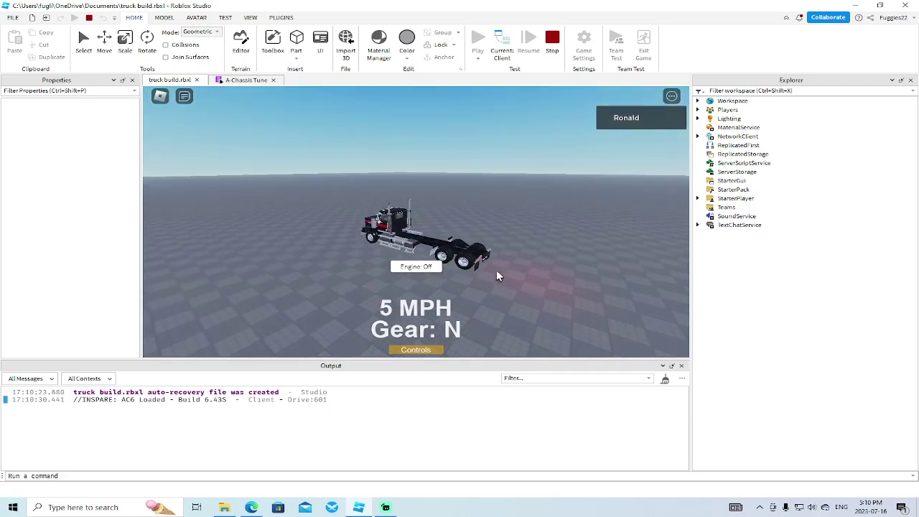
key("e")
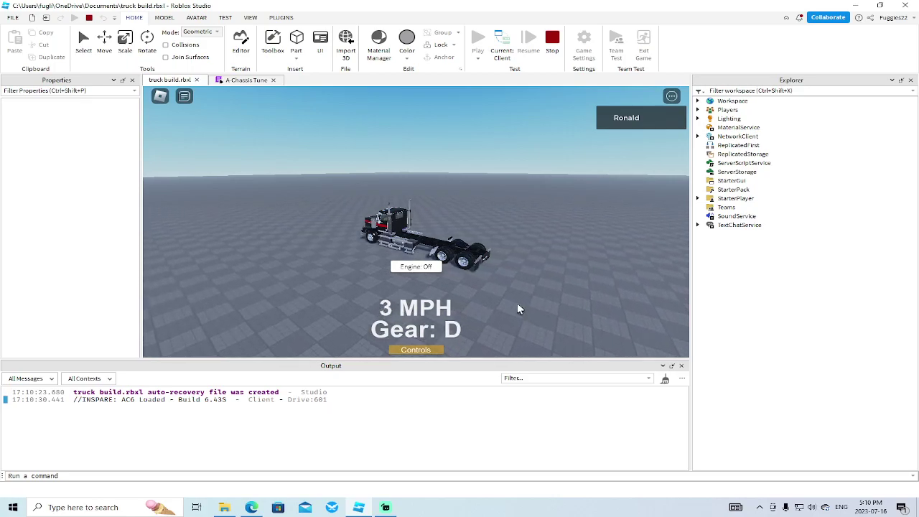
key("w")
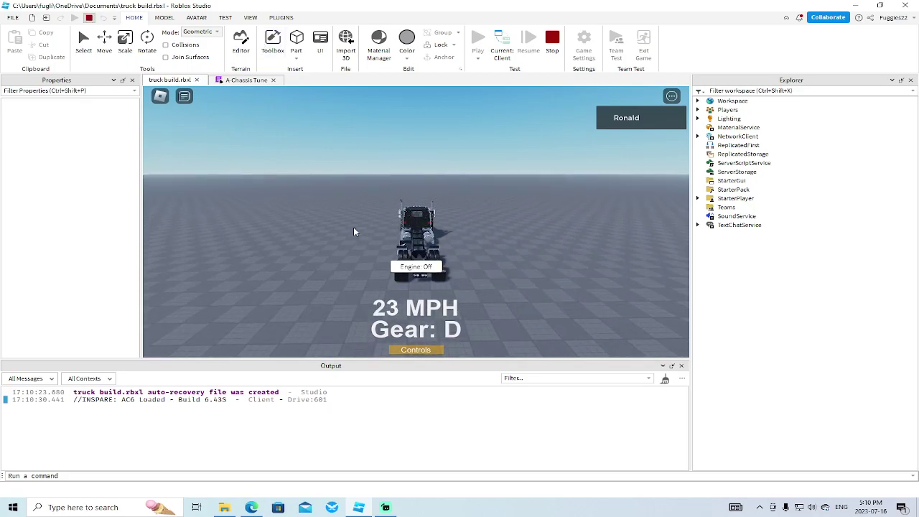
key("shift+F5")
Set the 1st gear ratio to 5.531 in the A-Chassis Tune script's Gear Ratios section and start a playtest
left_click(245, 80)
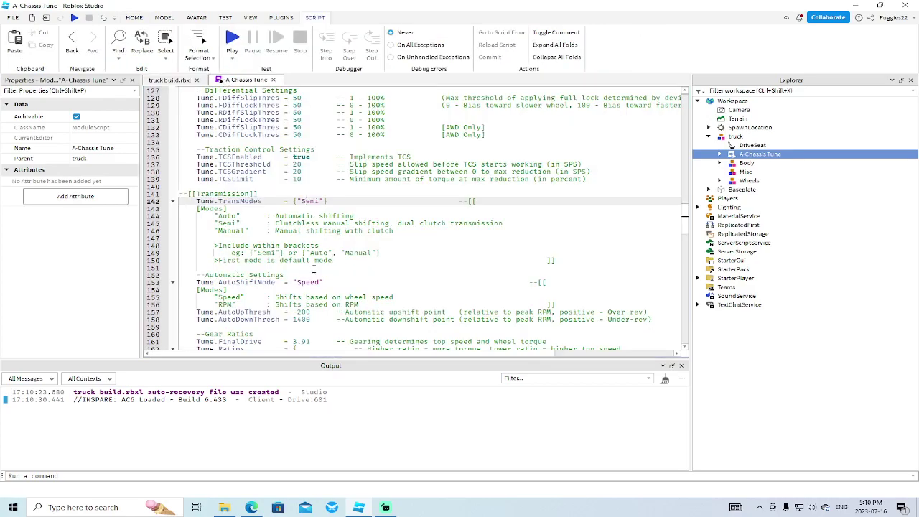
scroll(314, 268, "down", 6)
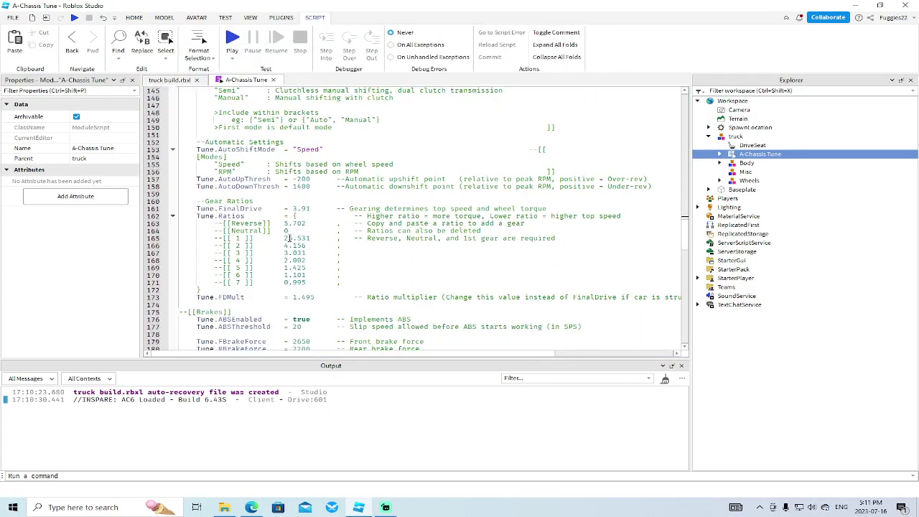
left_click(288, 237)
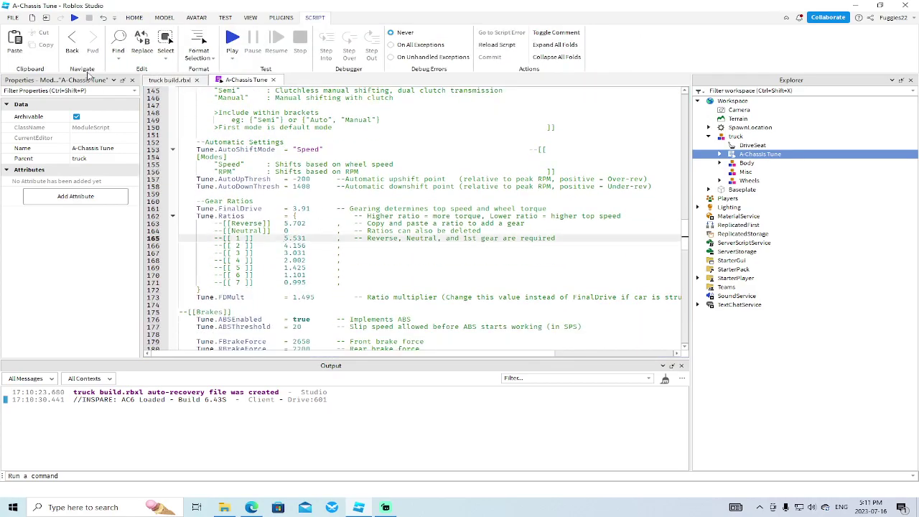
left_click(74, 17)
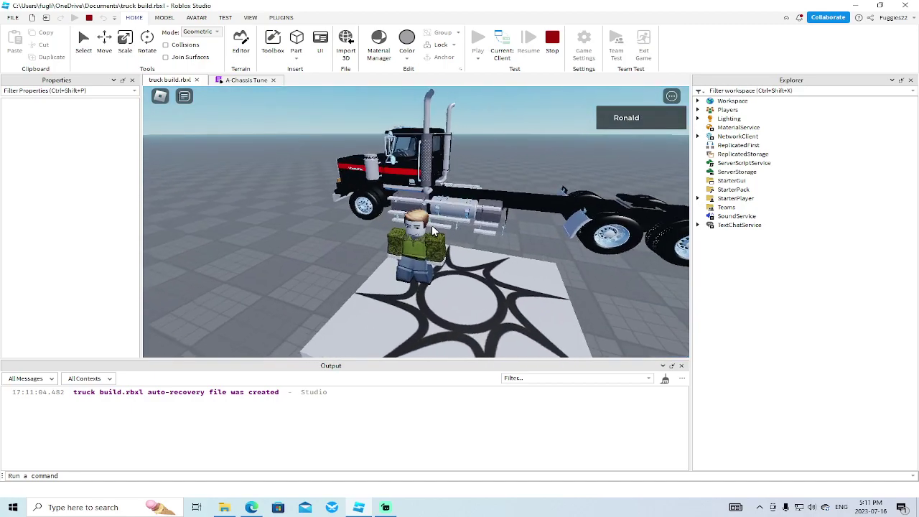
Board the truck and drive it forward while steering left, ending the playtest after the drive
key("w")
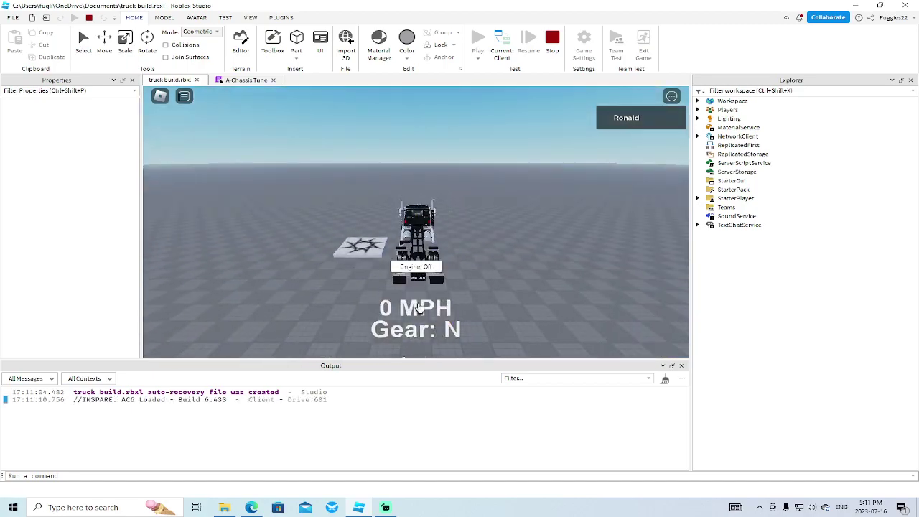
key("w")
key("w")
key("a")
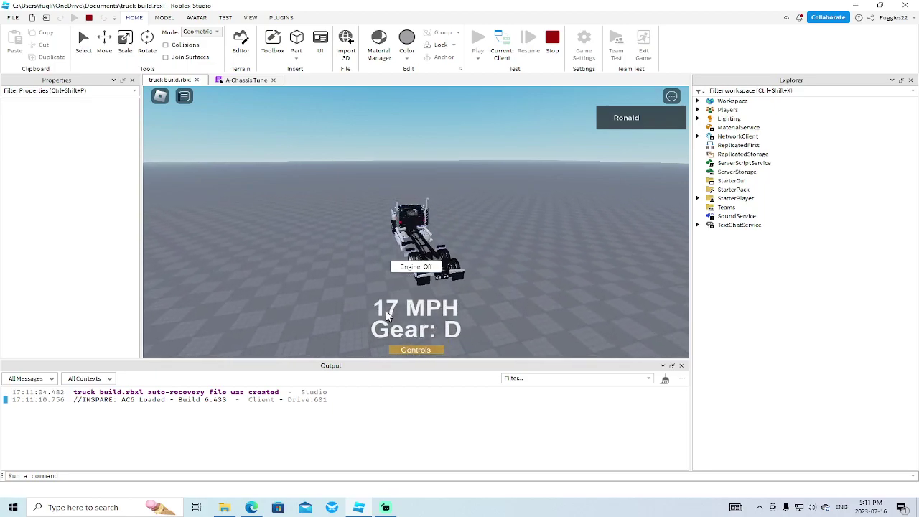
right_click_drag(497, 296, 497, 296)
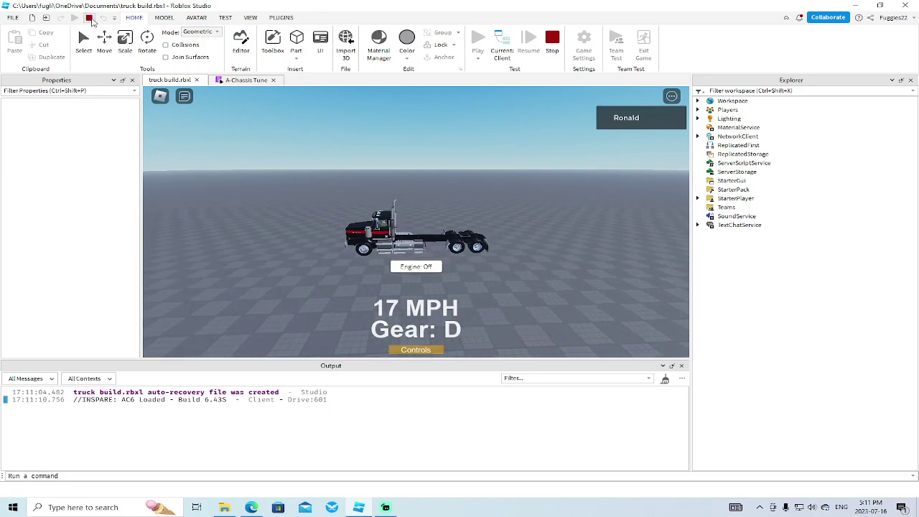
key("a")
right_click_drag(316, 105, 457, 154)
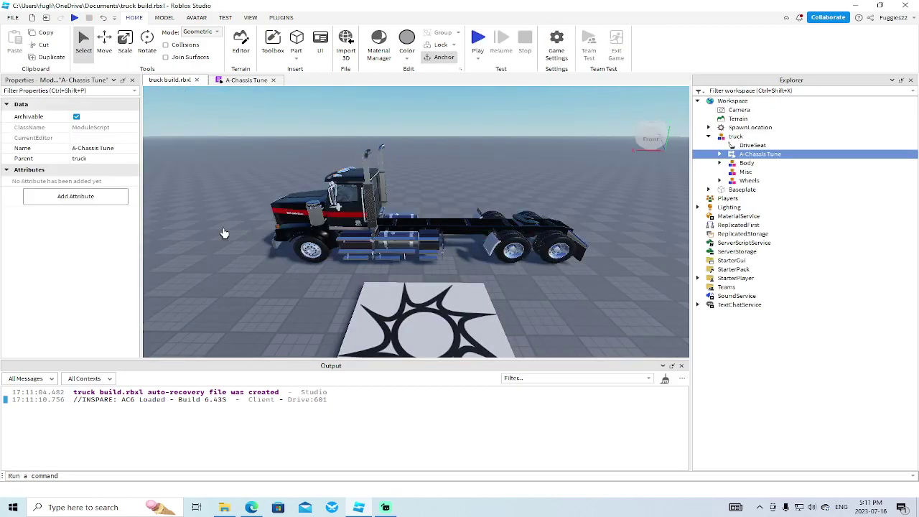
Review the A-Chassis Tune script's weight, suspension, drivetrain, transmission, gear ratio and brake settings
left_click(238, 81)
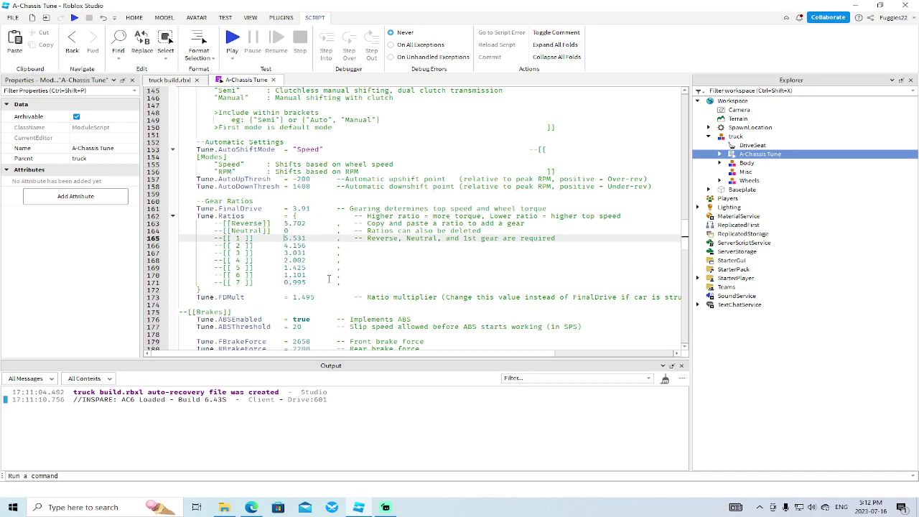
scroll(528, 268, "down", 3)
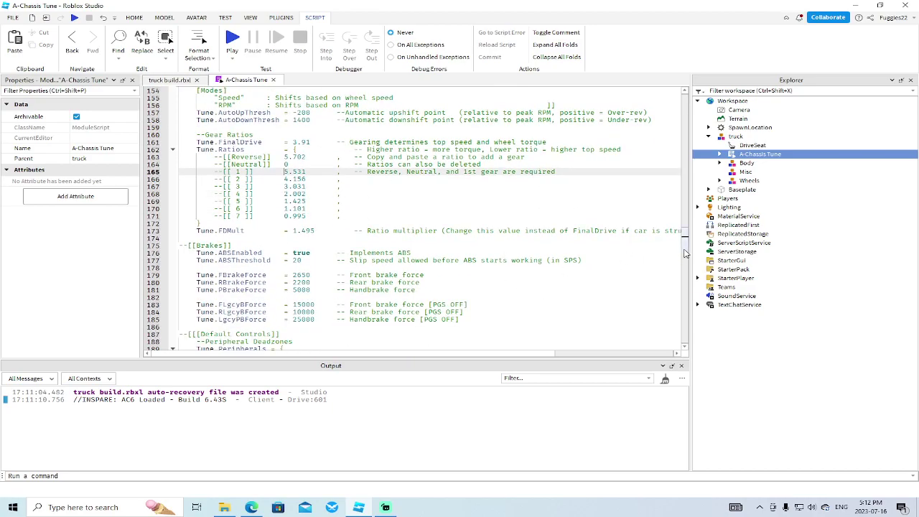
left_click_drag(684, 253, 688, 115)
scroll(605, 143, "down", 20)
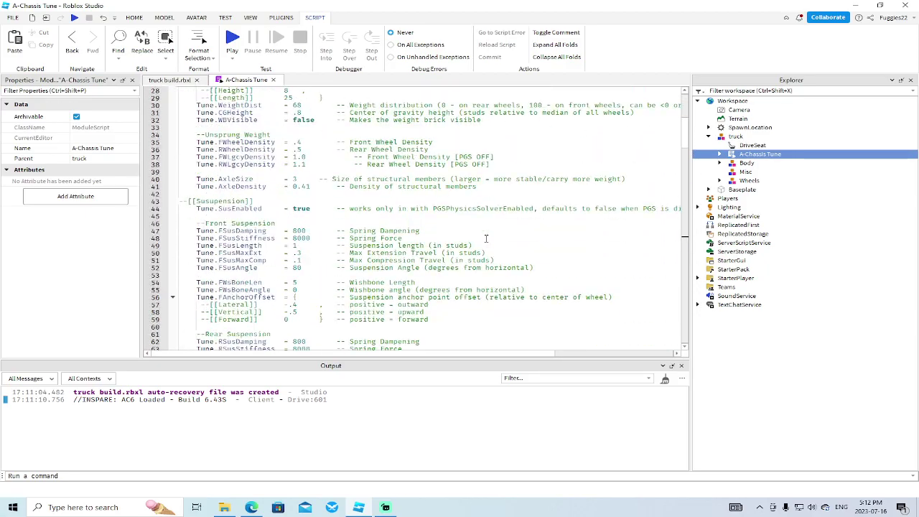
scroll(485, 240, "down", 12)
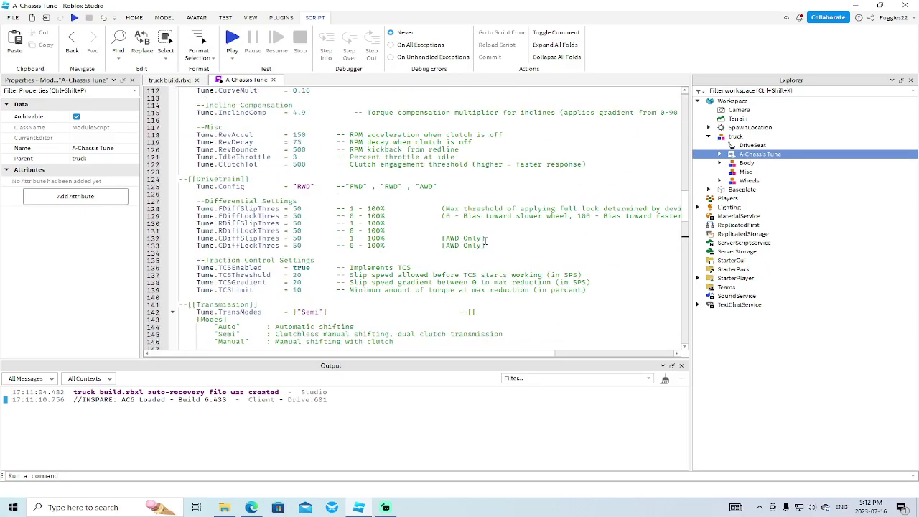
scroll(684, 211, "down", 13)
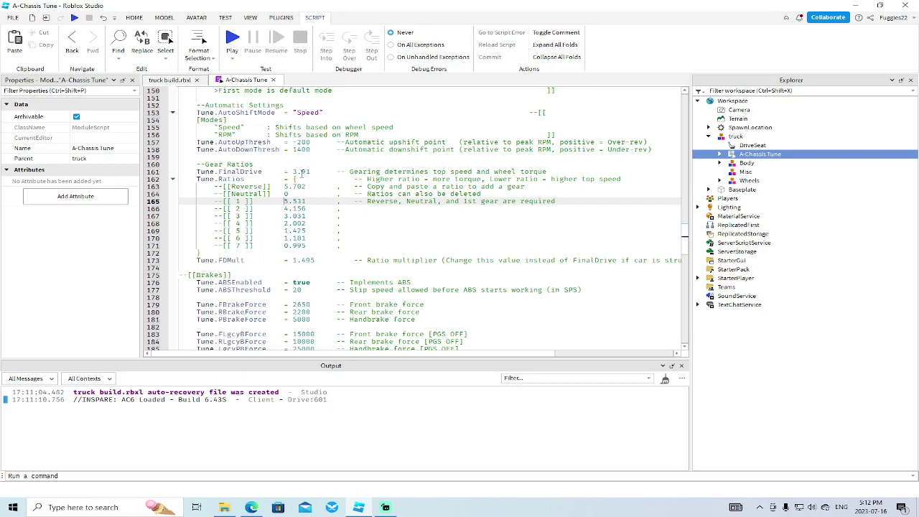
Playtest the truck again by driving it in reverse, ending the test after the run
left_click(73, 17)
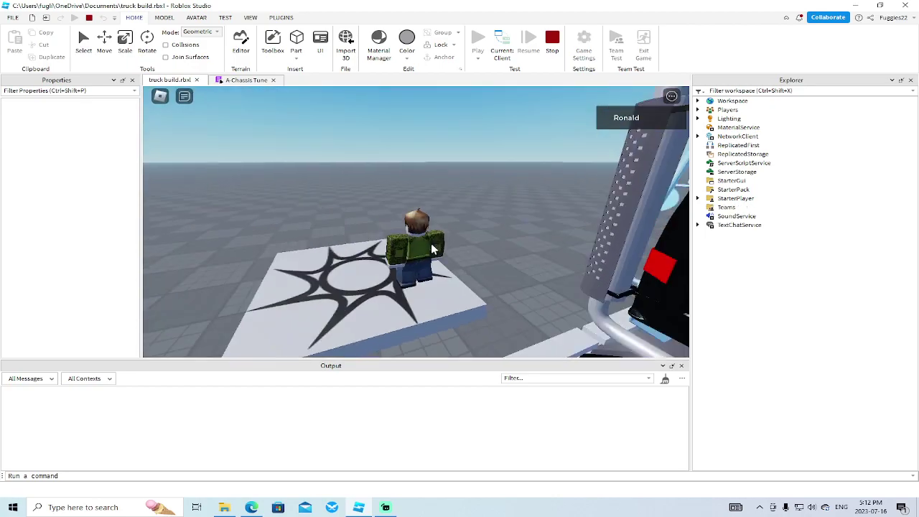
key("w")
right_click_drag(432, 249, 433, 249)
key("space")
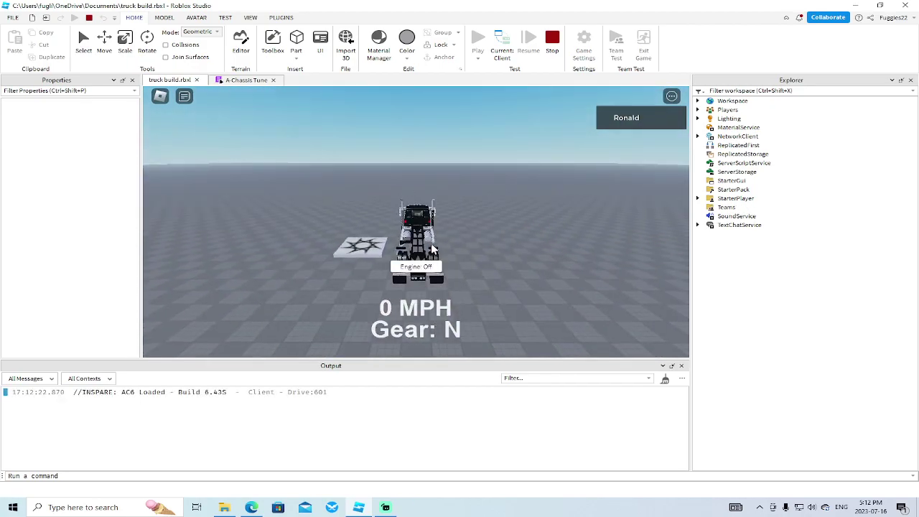
right_click_drag(513, 254, 513, 254)
key("s")
right_click_drag(550, 290, 550, 290)
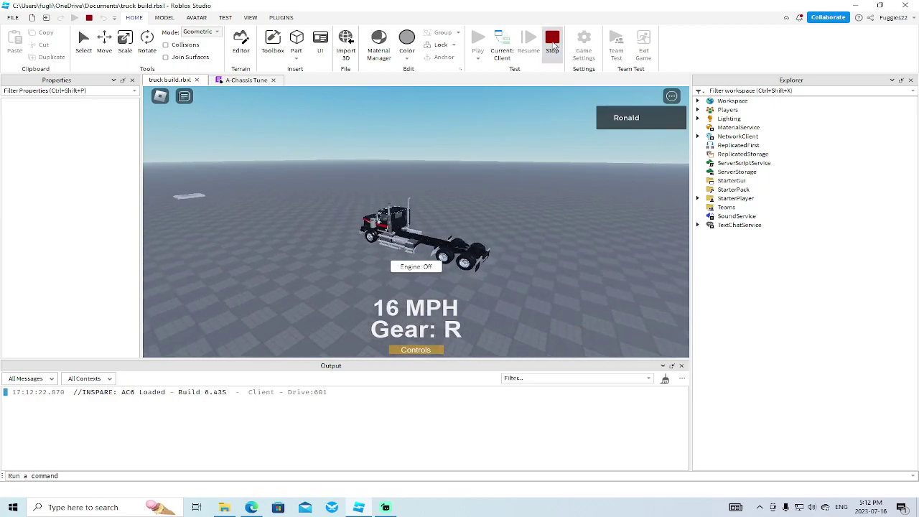
key("shift+F5")
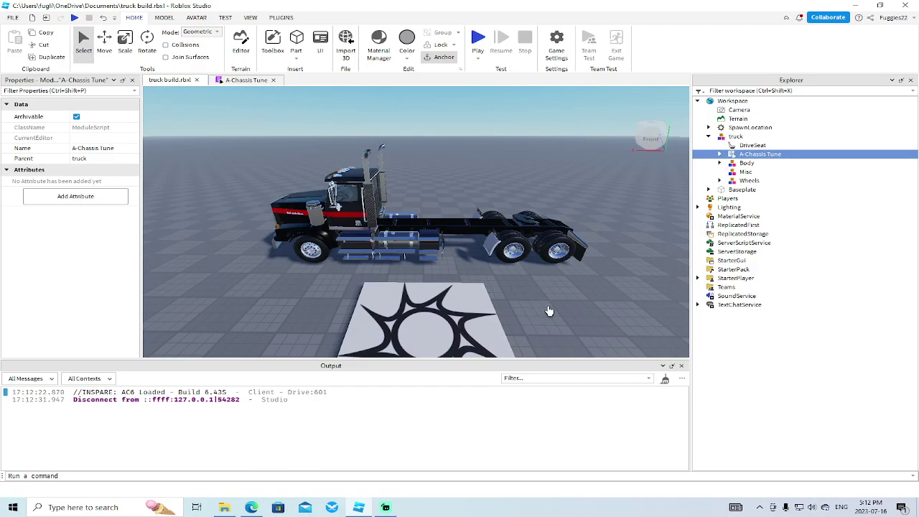
right_click_drag(549, 311, 549, 311)
key("w")
key("s")
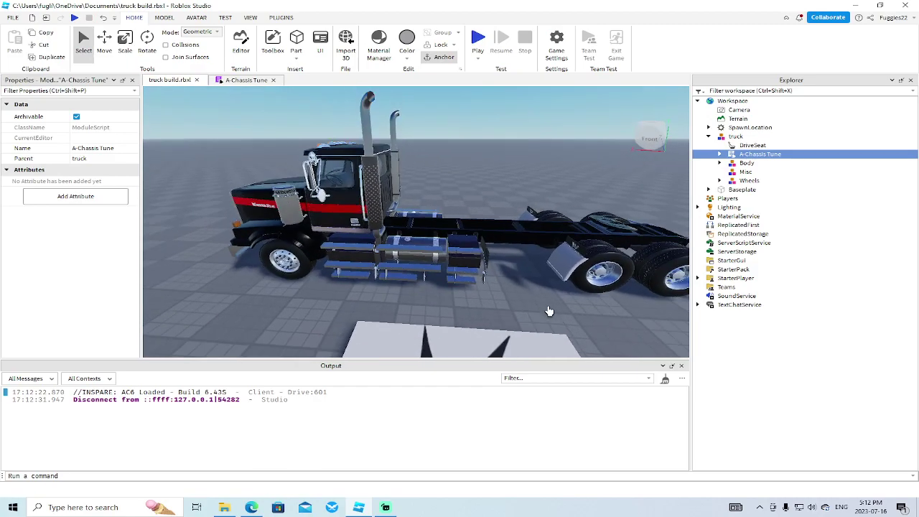
key("w")
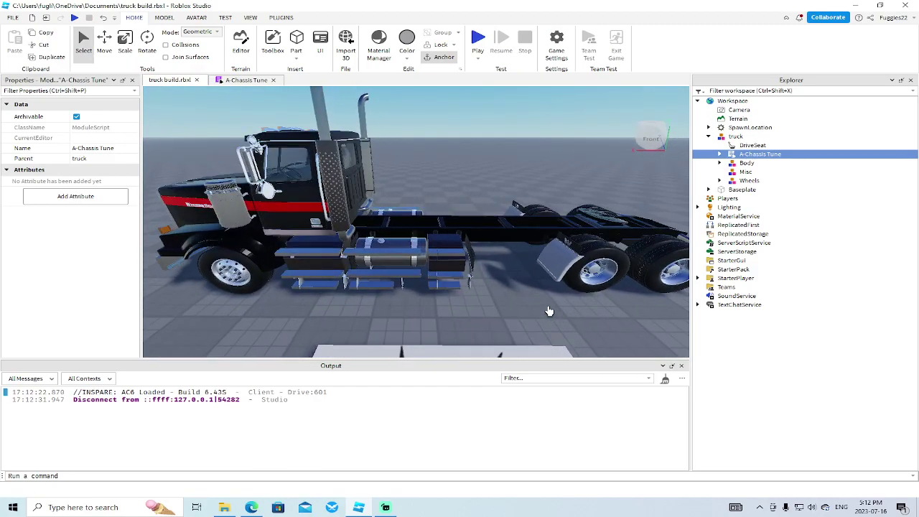
key("s")
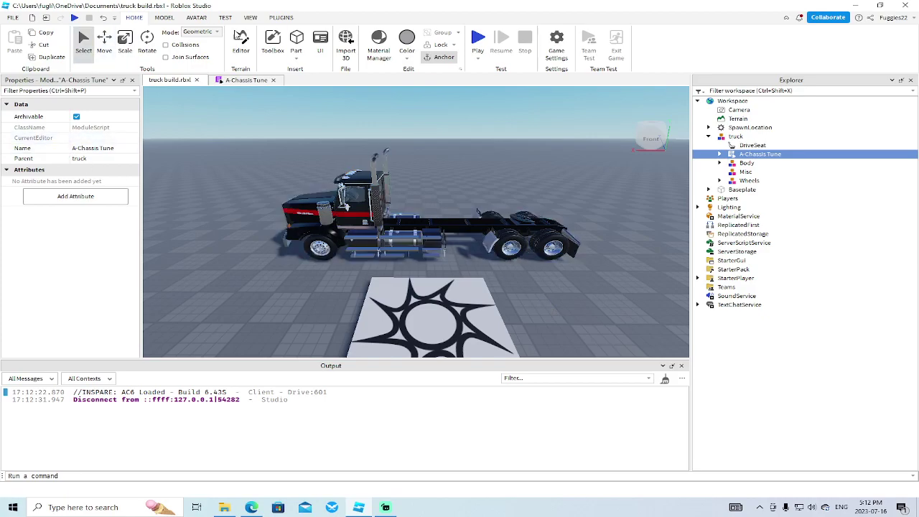
Insert the truckandtrailer model from My Models in the Toolbox and move it clear of the black truck
left_click(240, 43)
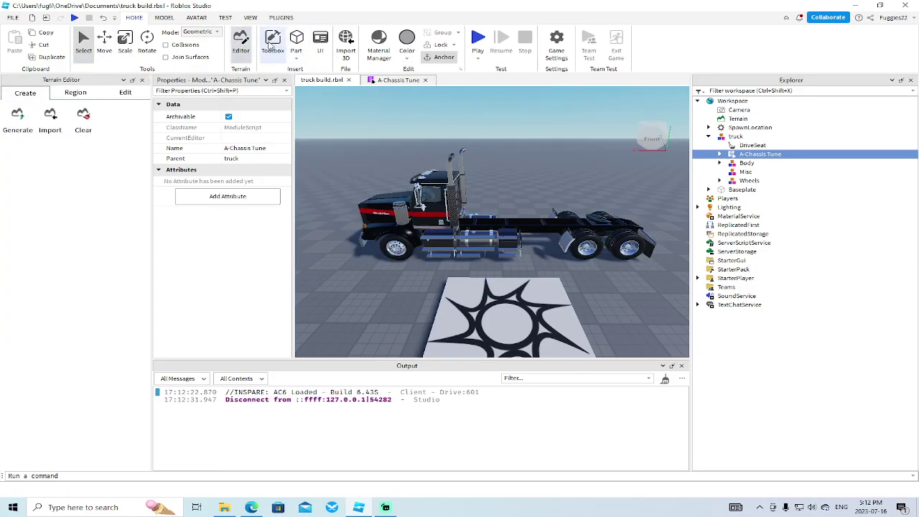
left_click(270, 44)
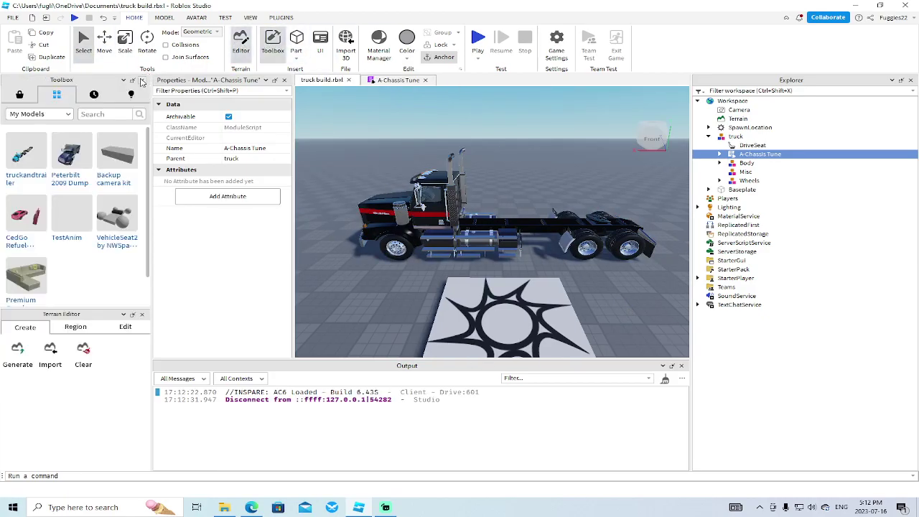
left_click(32, 163)
left_click(570, 274)
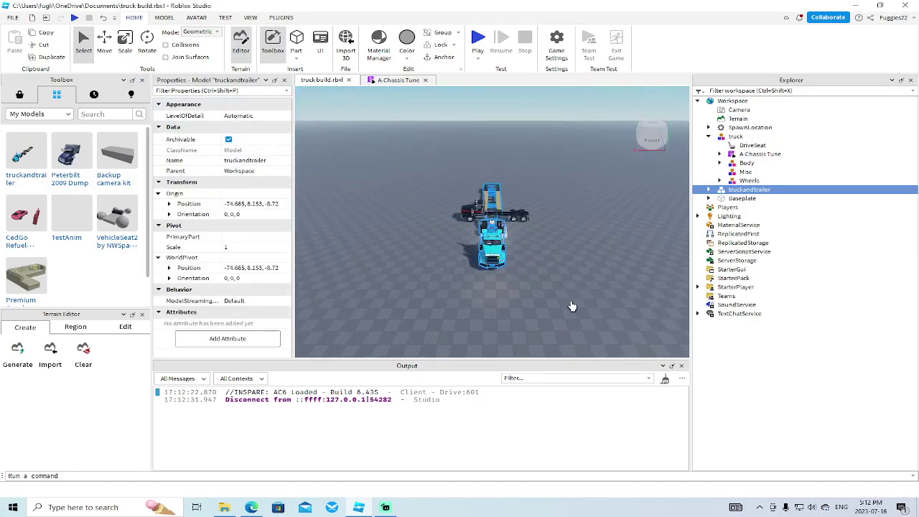
left_click_drag(474, 247, 418, 250)
scroll(418, 250, "up", 4)
right_click_drag(418, 250, 419, 249)
Start a playtest, walk the character to the blue truck and get into its driver seat
left_click(75, 18)
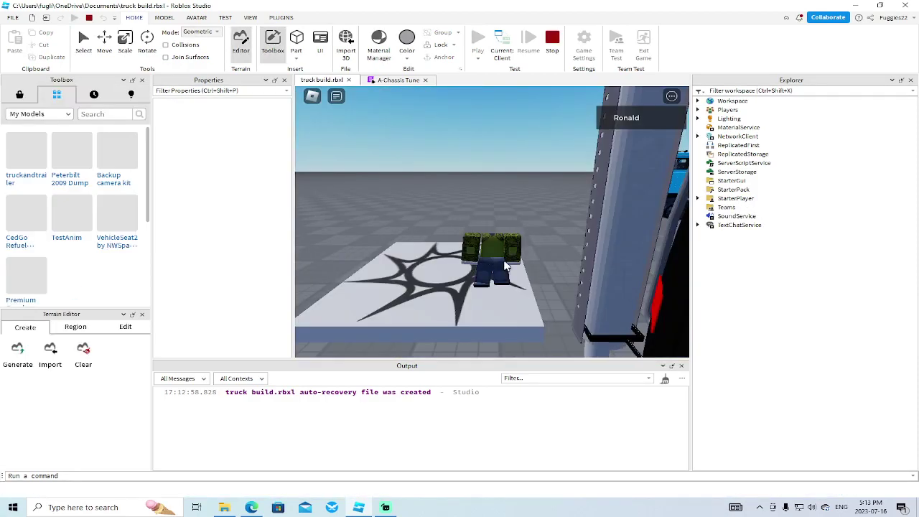
right_click_drag(504, 267, 505, 264)
key("w")
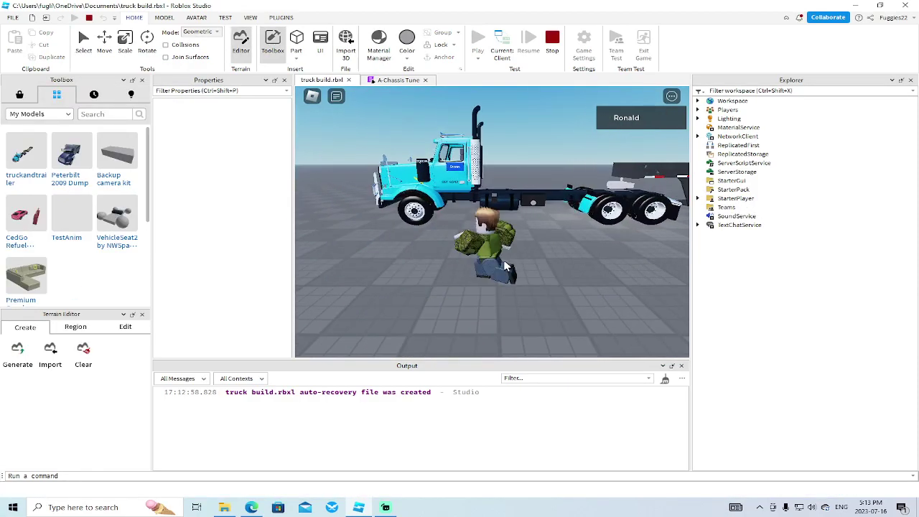
key("f")
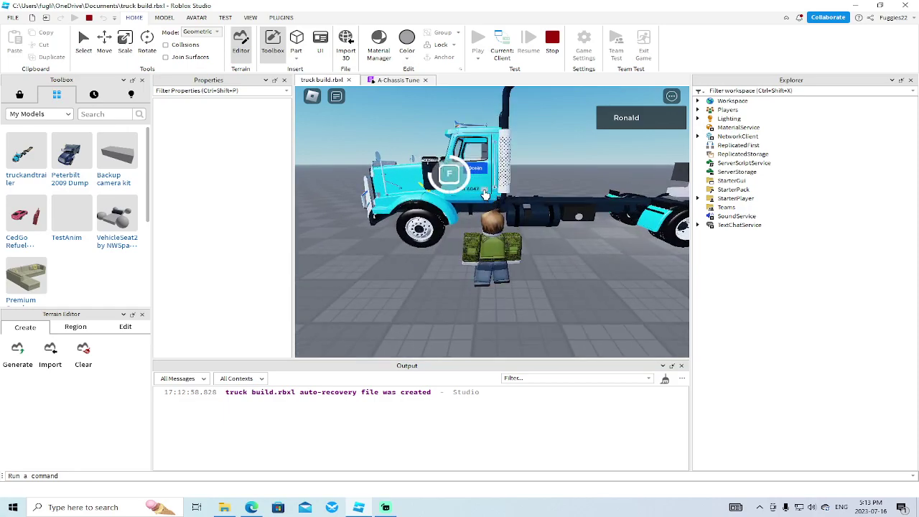
right_click_drag(583, 278, 582, 277)
key("f")
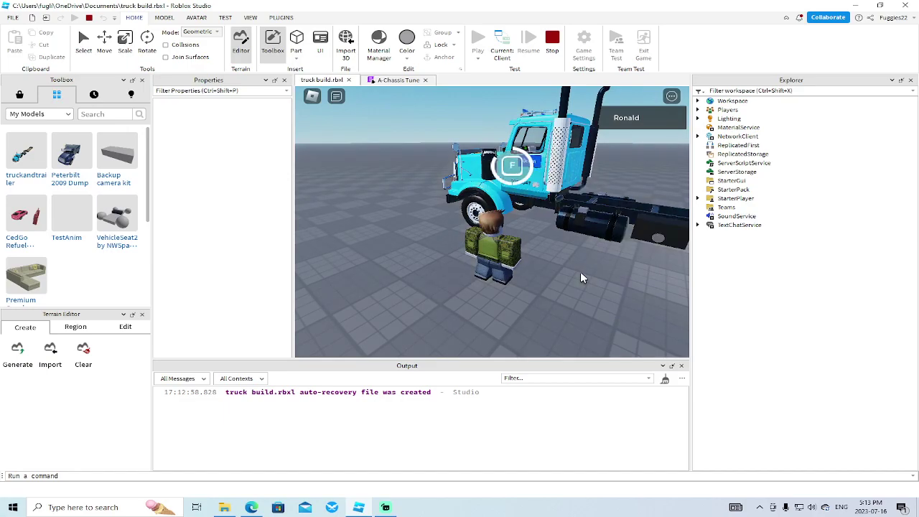
Open the blue truck's driver door and view the cab interior
right_click_drag(538, 276, 538, 276)
scroll(537, 276, "up", 5)
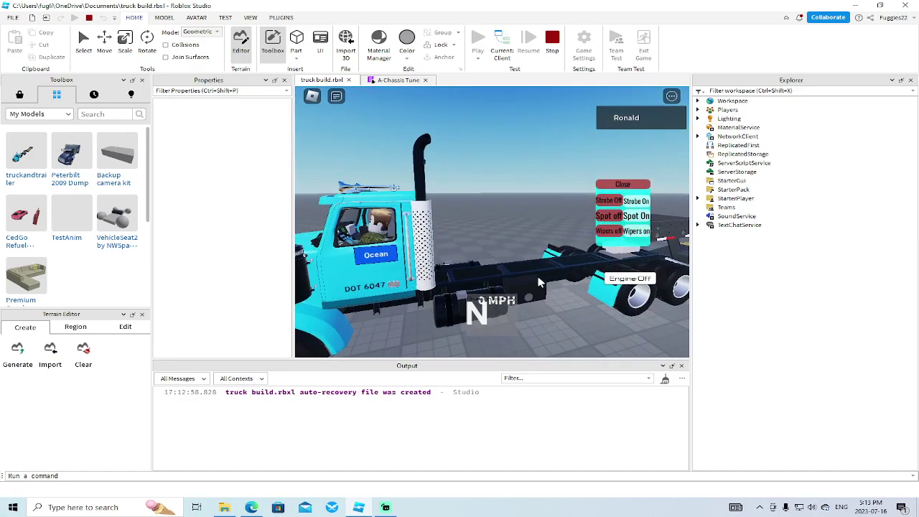
left_click(386, 280)
right_click_drag(391, 300, 391, 300)
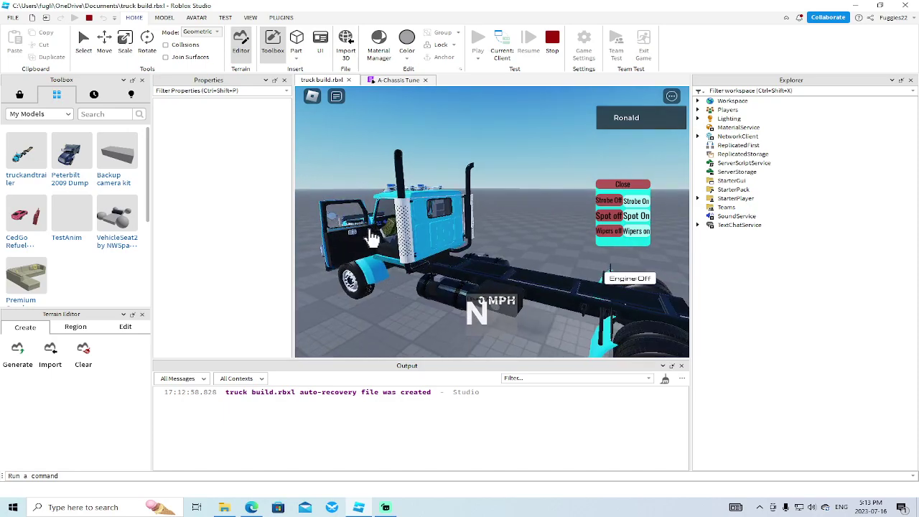
Look over the blue truck's dashboard and open driver door from inside the cab, and leave the driver seat
scroll(371, 237, "up", 8)
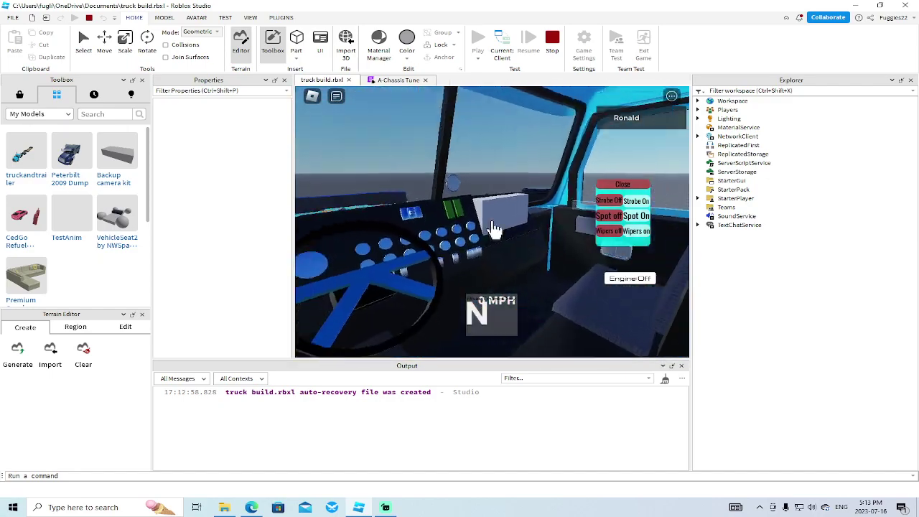
left_click(494, 227)
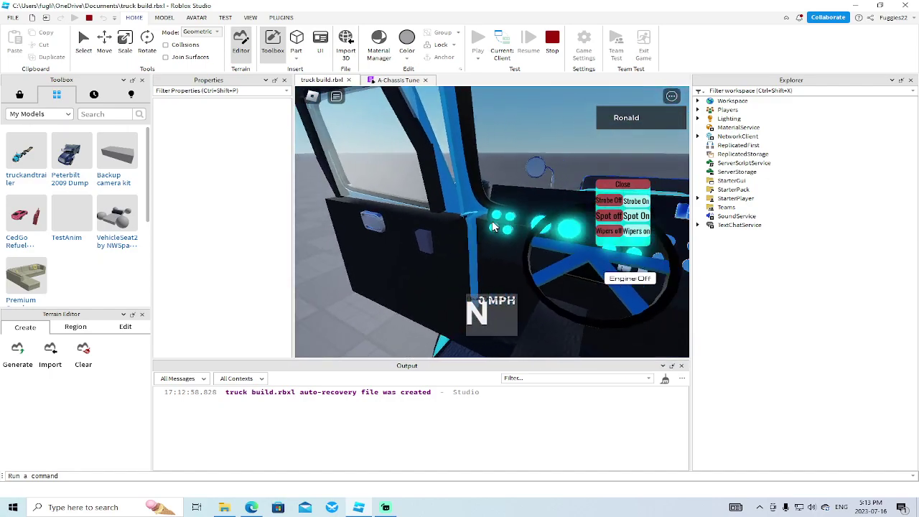
key("space")
key("space")
scroll(515, 225, "down", 5)
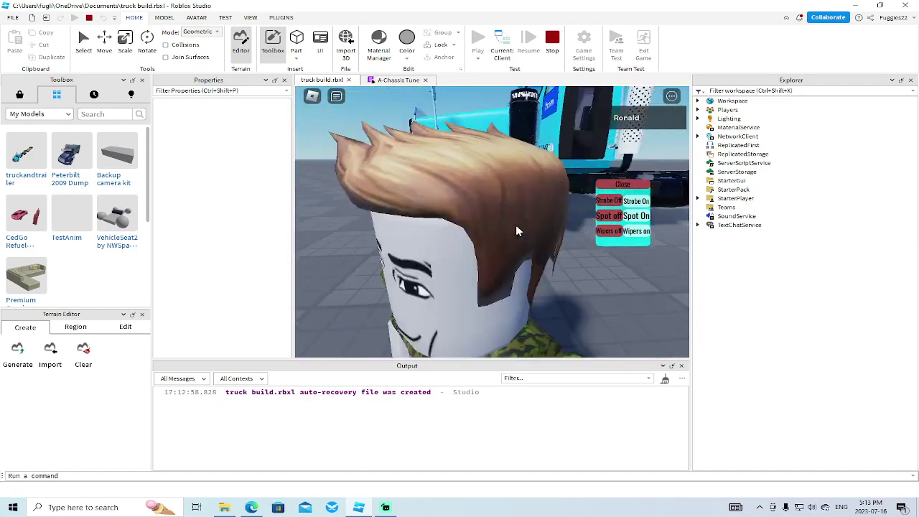
Open the blue truck's hood, walk the character back from it and close the strobe, spot and wipers control panel
right_click_drag(517, 227, 516, 227)
scroll(516, 227, "up", 5)
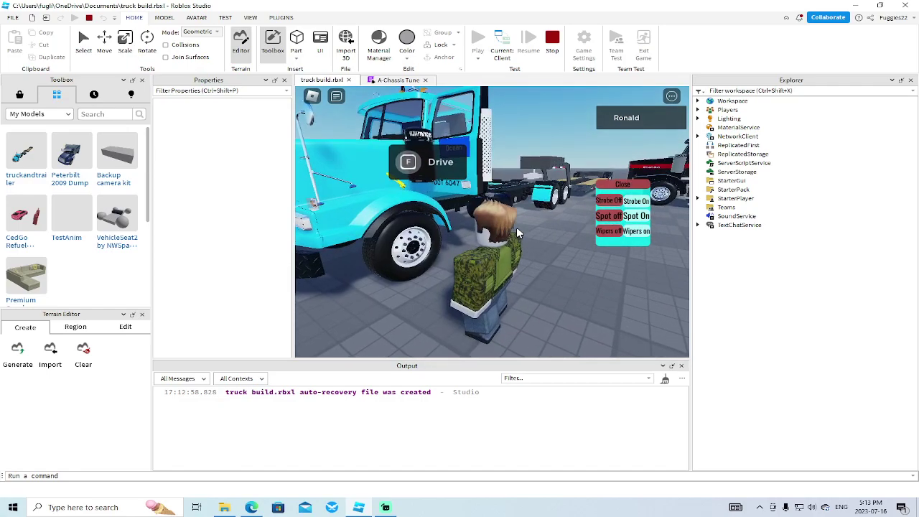
right_click_drag(400, 186, 400, 185)
left_click(492, 179)
right_click_drag(562, 252, 563, 253)
key("s")
left_click(622, 185)
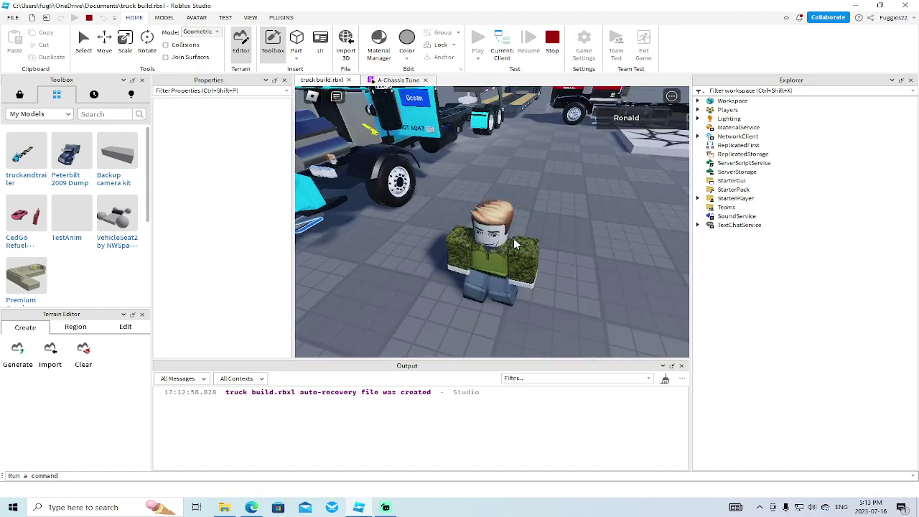
Walk the character to the front of the blue truck and examine its exposed engine
scroll(514, 238, "down", 5)
right_click_drag(514, 237, 514, 238)
scroll(514, 239, "up", 5)
key("w")
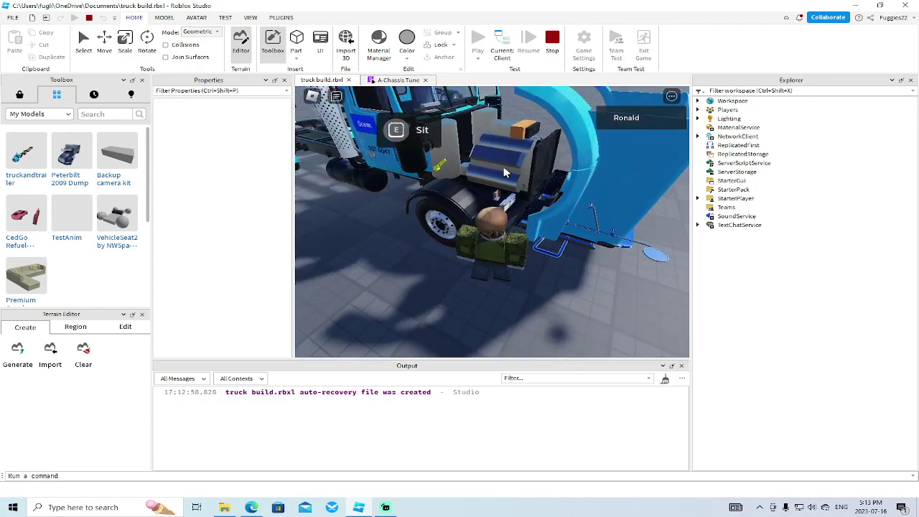
key("s")
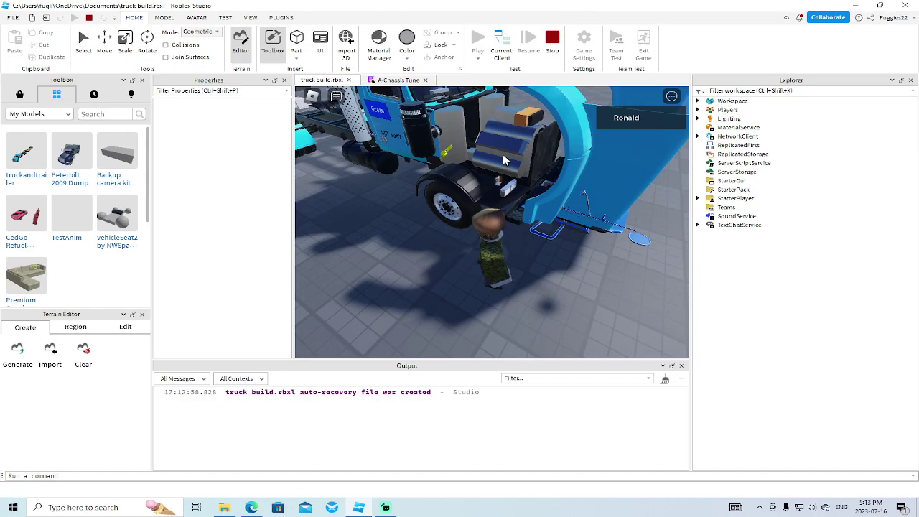
Walk the character over to the spawn pad beside the black truck and end the playtest
key("w")
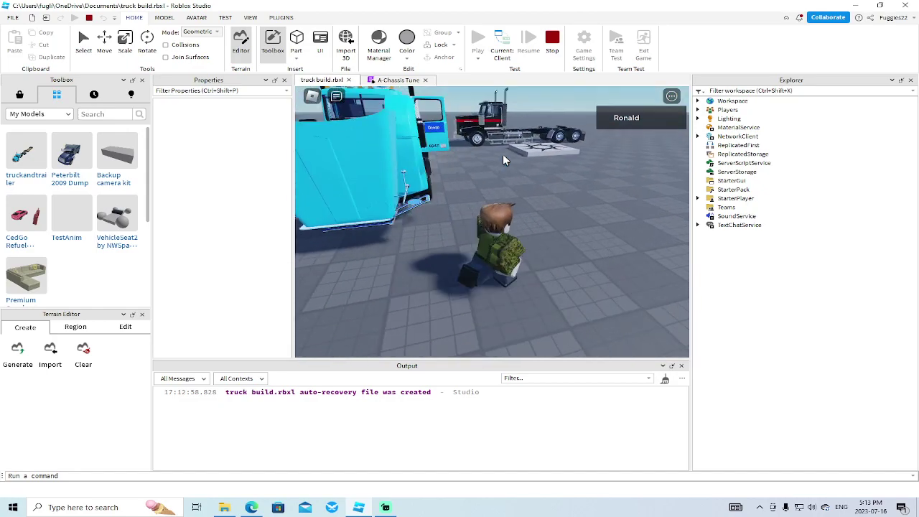
key("w")
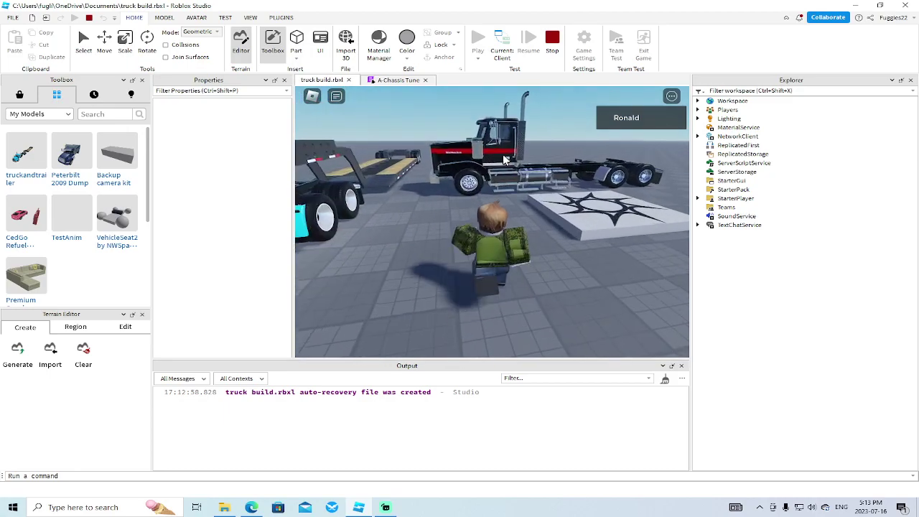
key("d")
right_click_drag(505, 160, 503, 160)
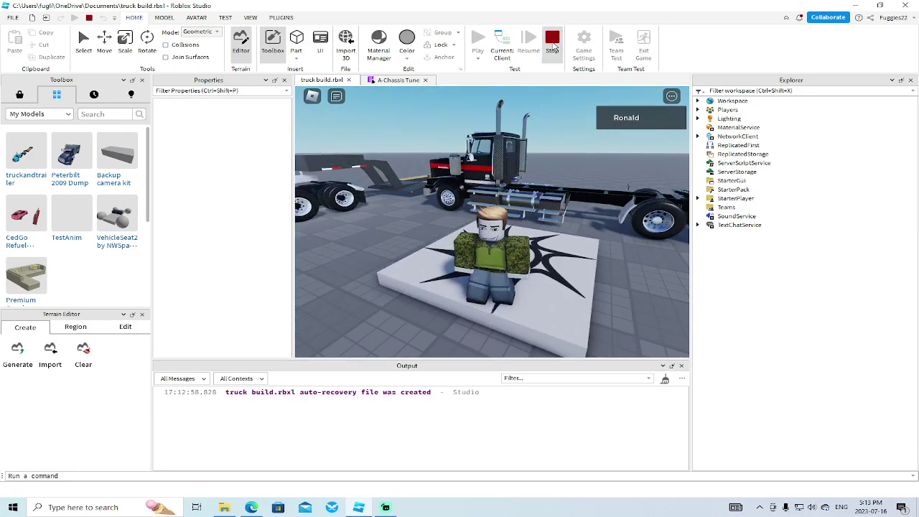
left_click(553, 43)
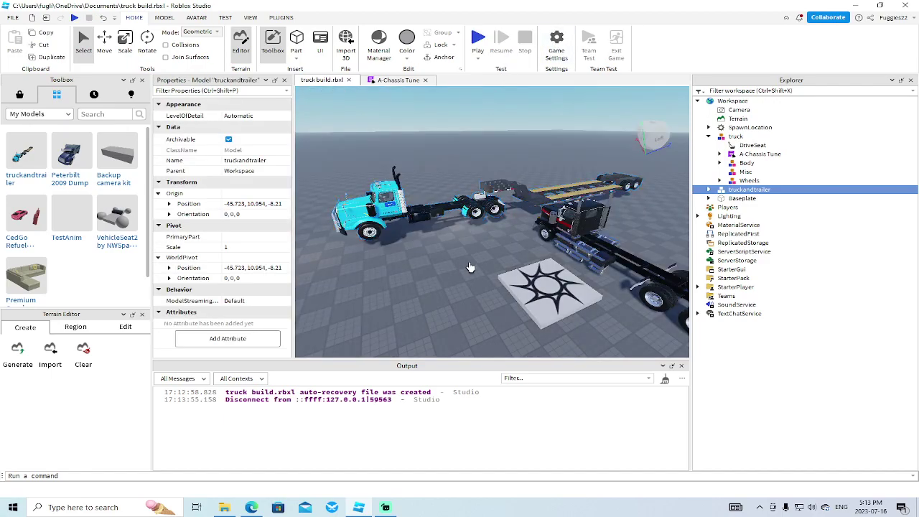
Delete the truckandtrailer model from the workspace and close the Toolbox
key("Delete")
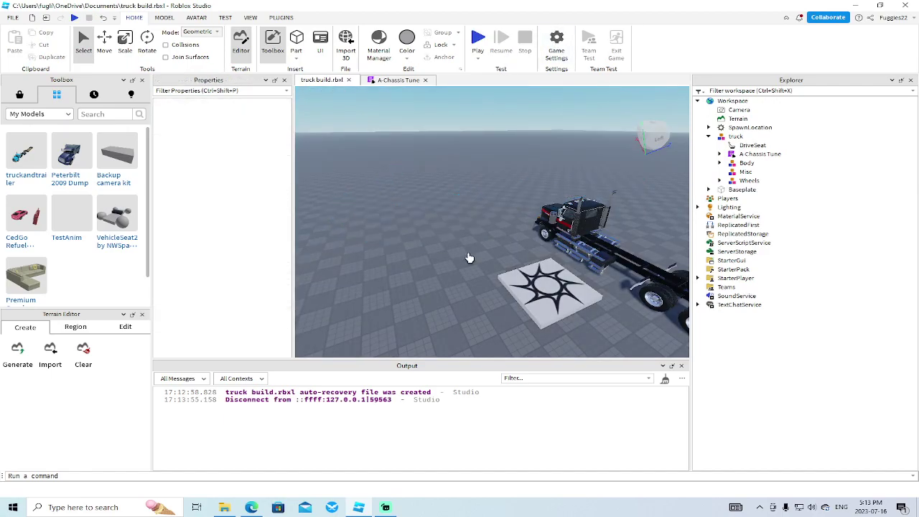
left_click(143, 81)
right_click_drag(414, 220, 424, 226)
left_click(142, 80)
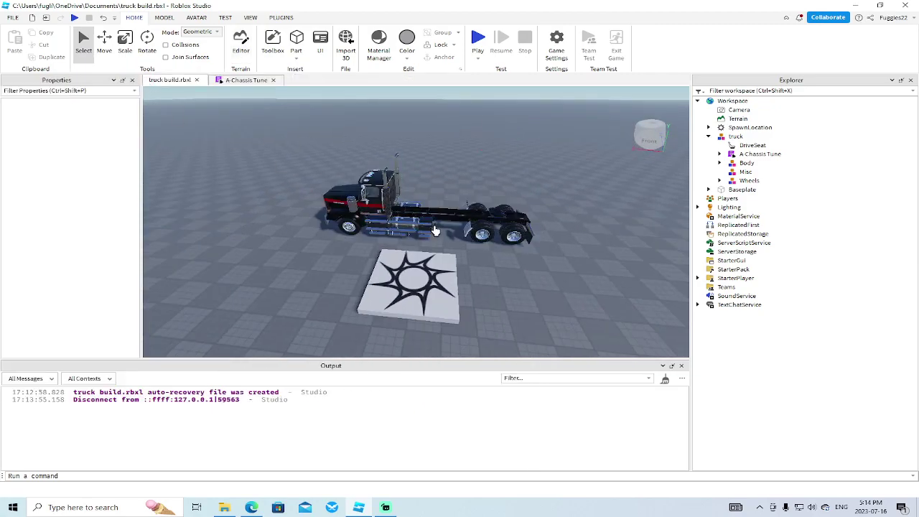
Select both Int interior meshes inside the black truck's cab and move them out sideways, clear of the truck
scroll(379, 264, "up", 4)
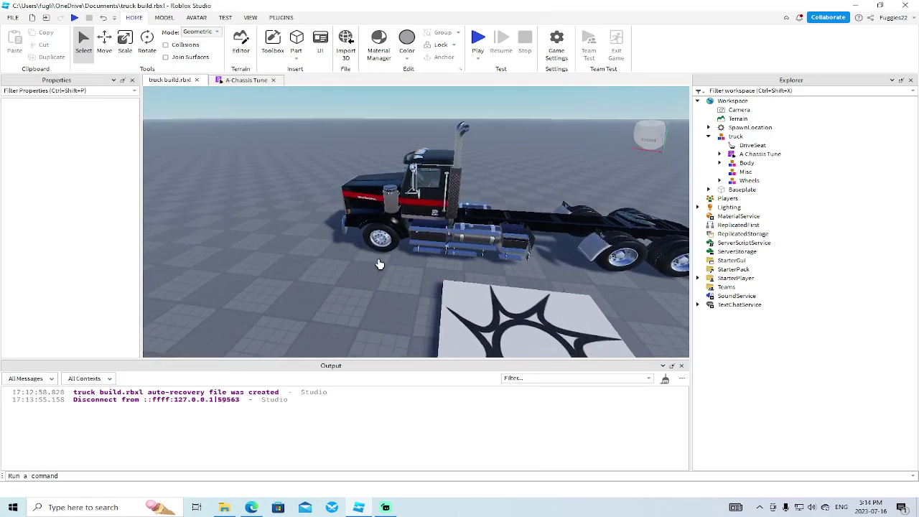
scroll(380, 264, "up", 8)
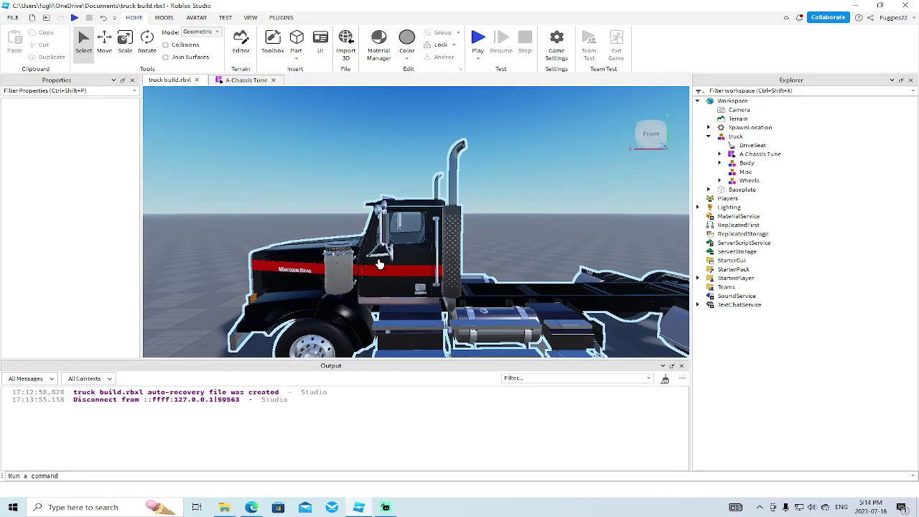
scroll(379, 264, "up", 3)
right_click_drag(379, 264, 379, 264)
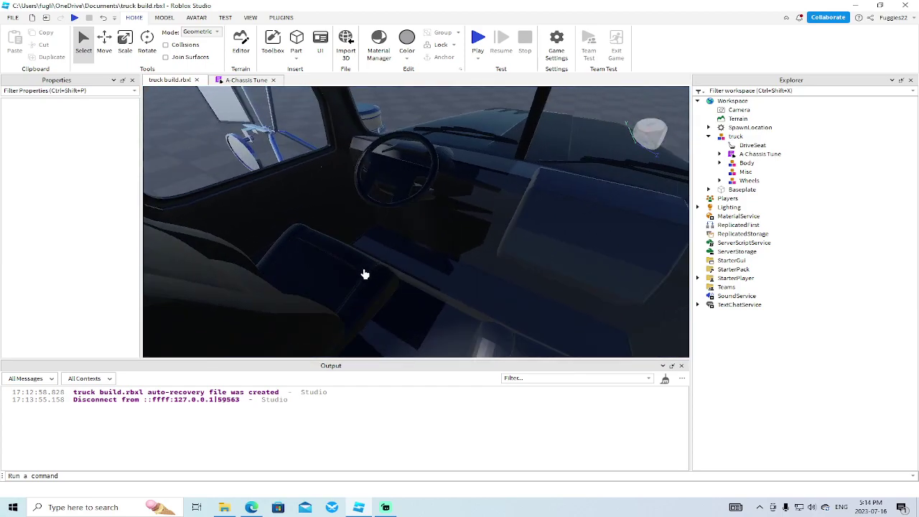
left_click(416, 280)
right_click_drag(486, 297, 486, 298)
left_click(501, 208, "ctrl")
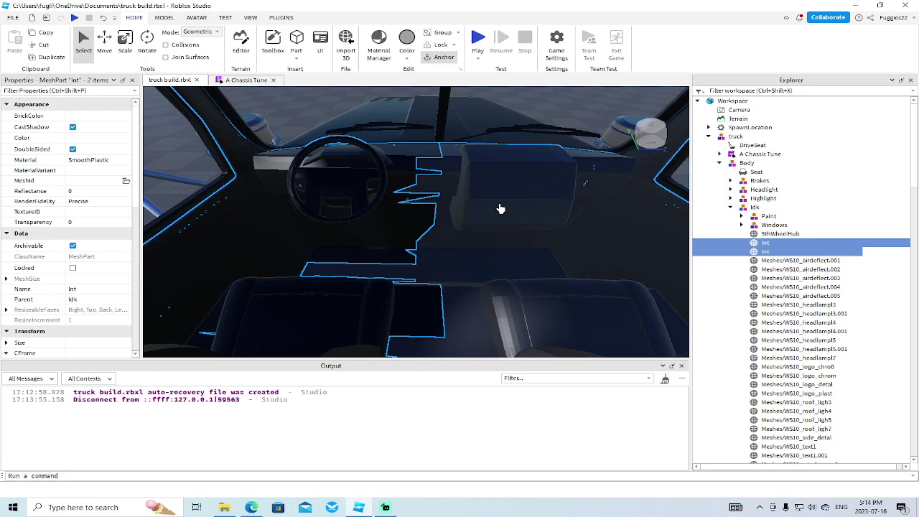
scroll(502, 234, "down", 5)
right_click_drag(367, 127, 367, 128)
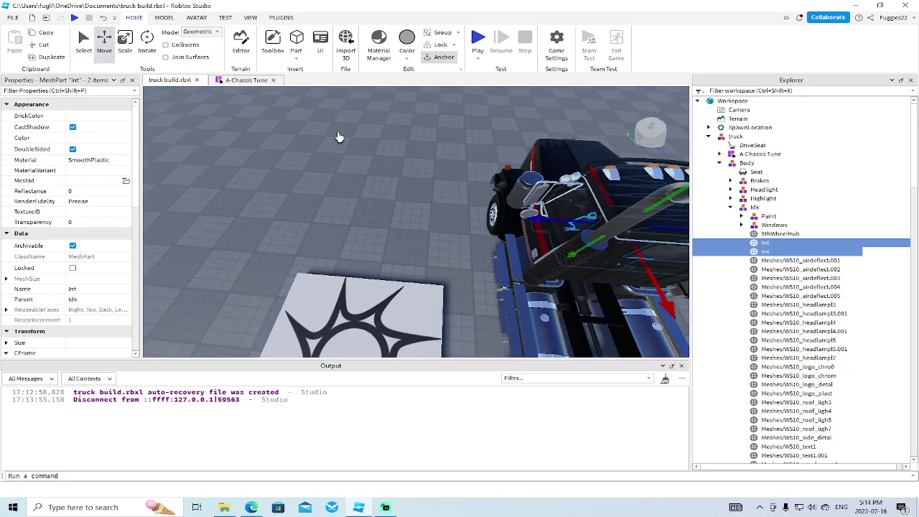
key("a")
left_click_drag(534, 218, 416, 220)
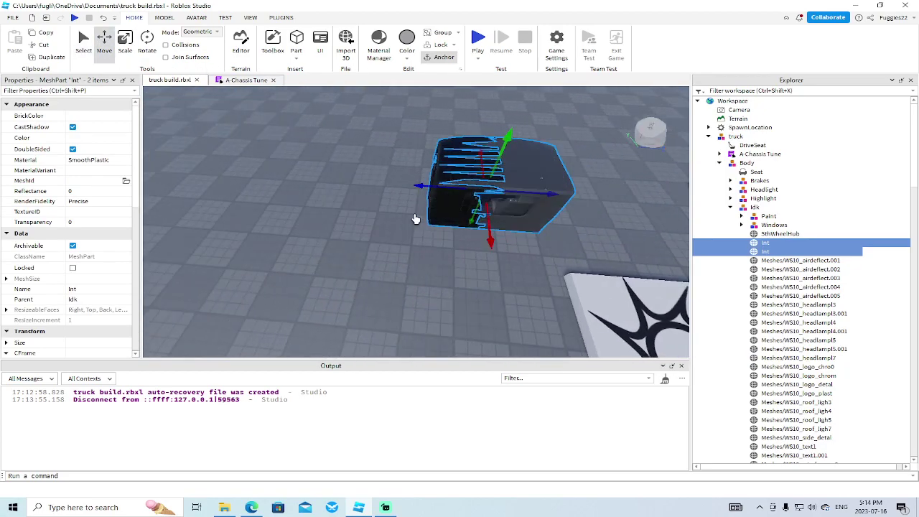
Examine the detached interior meshes and their place in the Idk group of the truck's Body
left_click(424, 268)
right_click_drag(425, 268, 548, 268)
scroll(425, 267, "up", 4)
scroll(548, 268, "down", 4)
scroll(548, 268, "up", 3)
scroll(547, 268, "down", 6)
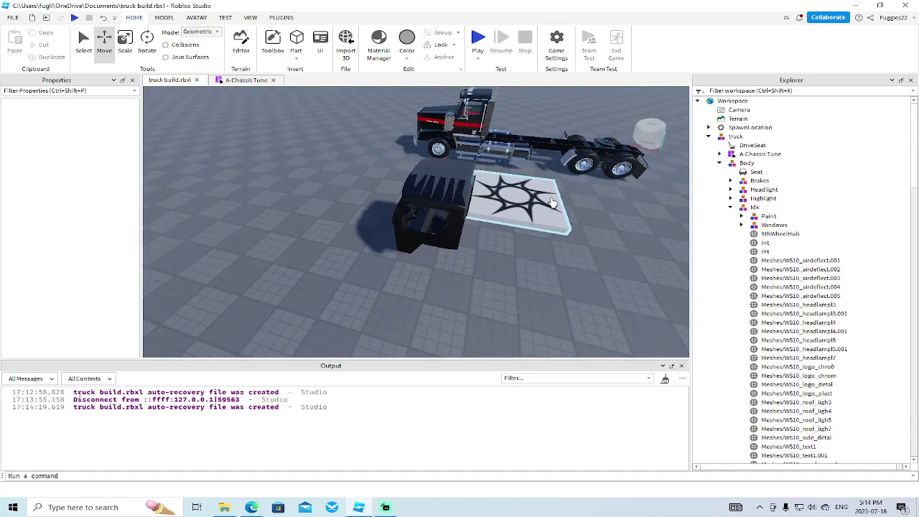
scroll(552, 203, "down", 2)
left_click(430, 217)
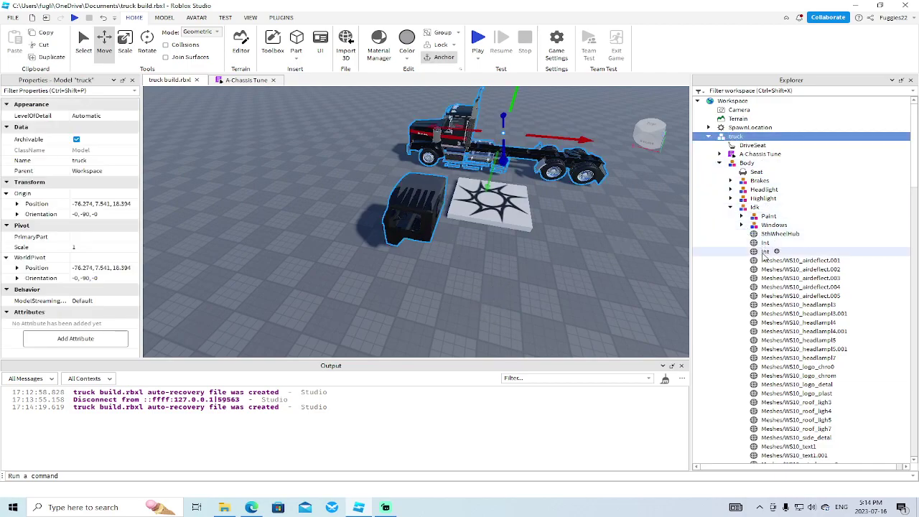
left_click(732, 207)
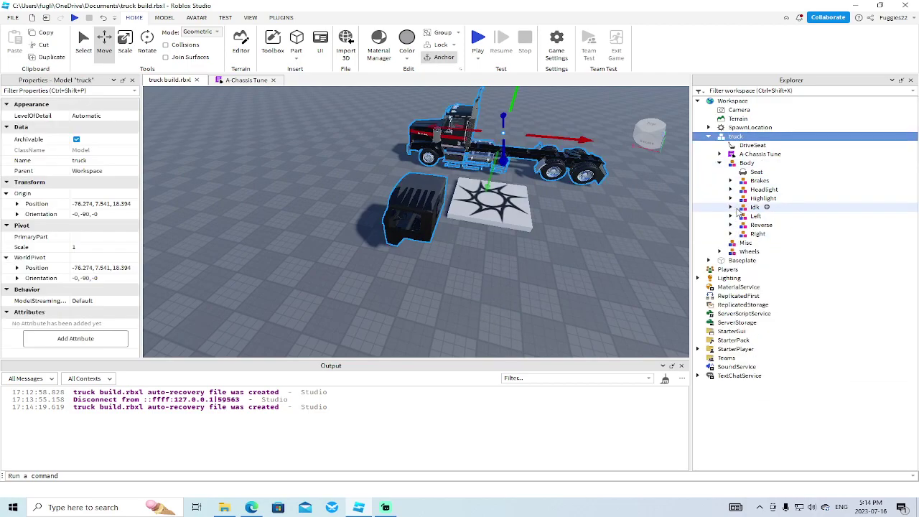
left_click(732, 207)
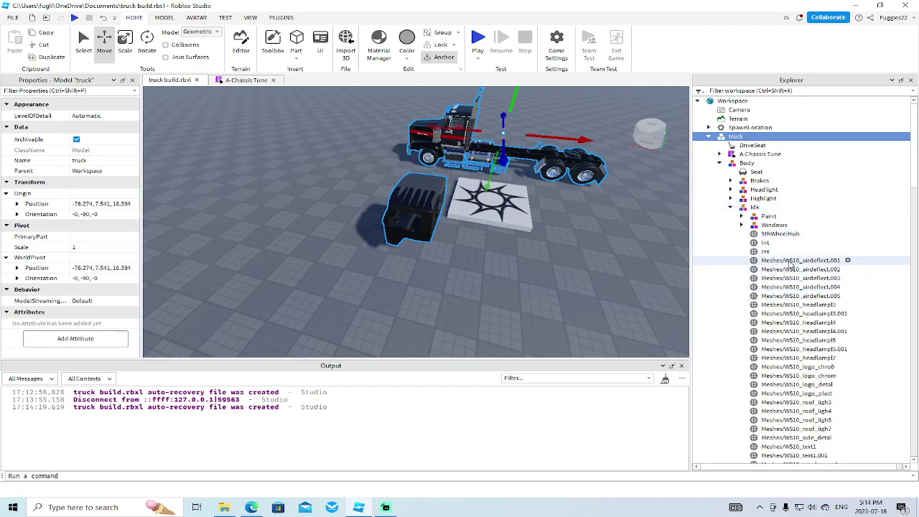
scroll(797, 314, "down", 5)
scroll(797, 314, "up", 5)
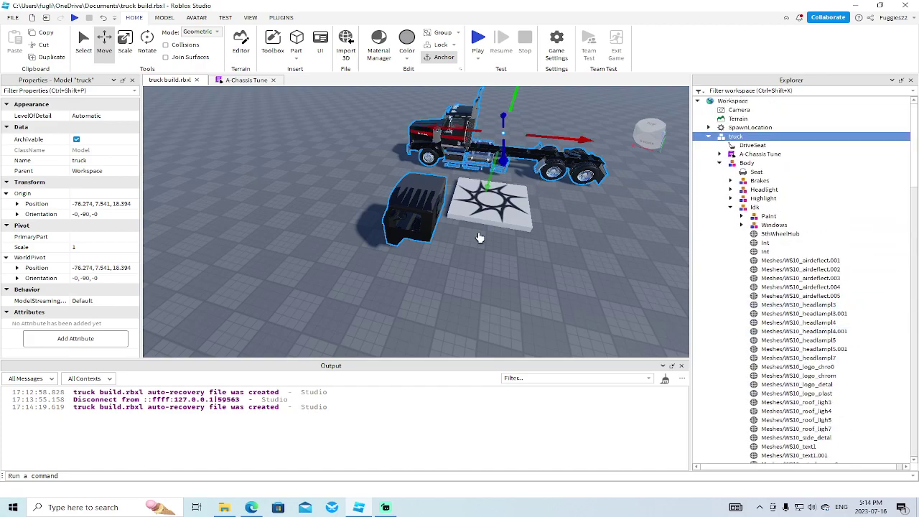
left_click(517, 297)
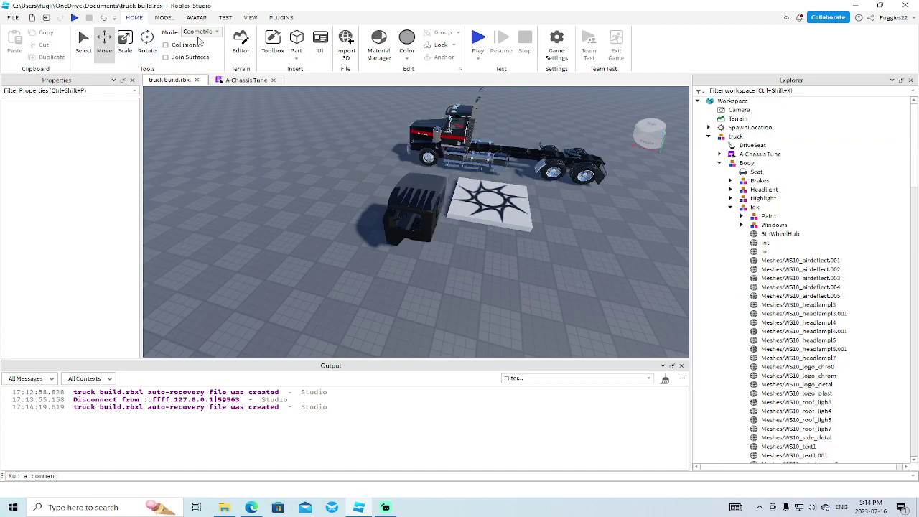
Reinsert the truckandtrailer model from My Models, accept the script notice and move it clear of the black truck
left_click(273, 43)
left_click(32, 155)
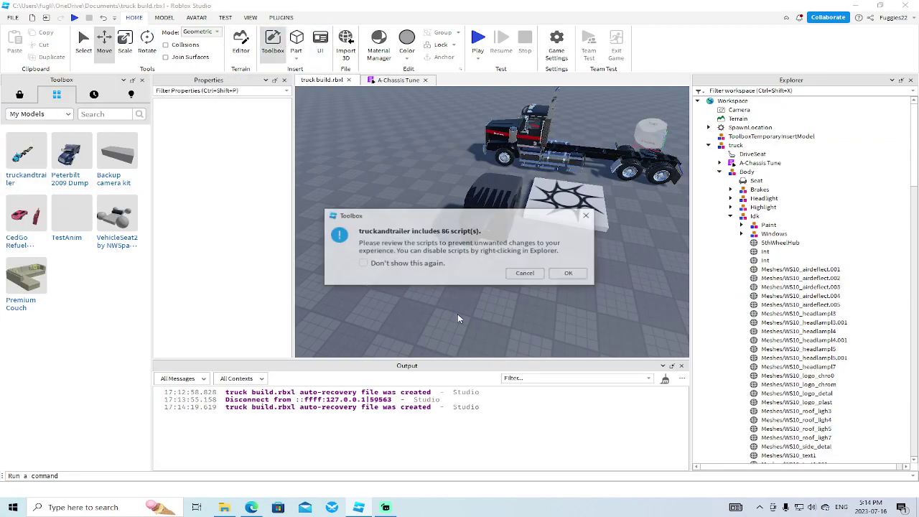
left_click(564, 275)
right_click_drag(501, 308, 501, 308)
left_click_drag(510, 284, 439, 245)
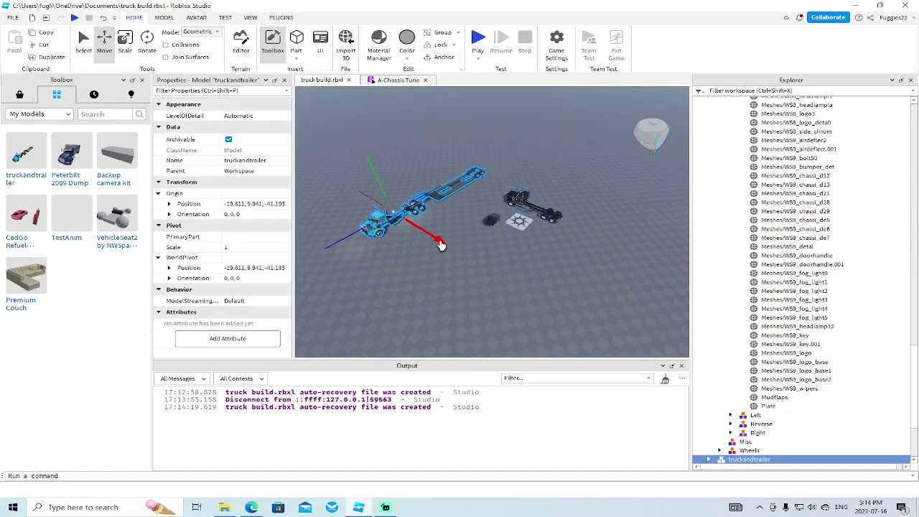
Select the interior Model group in the blue truck's Misc folder and move it sideways out of the cab
right_click_drag(437, 246, 435, 246)
scroll(437, 247, "up", 5)
scroll(437, 247, "up", 8)
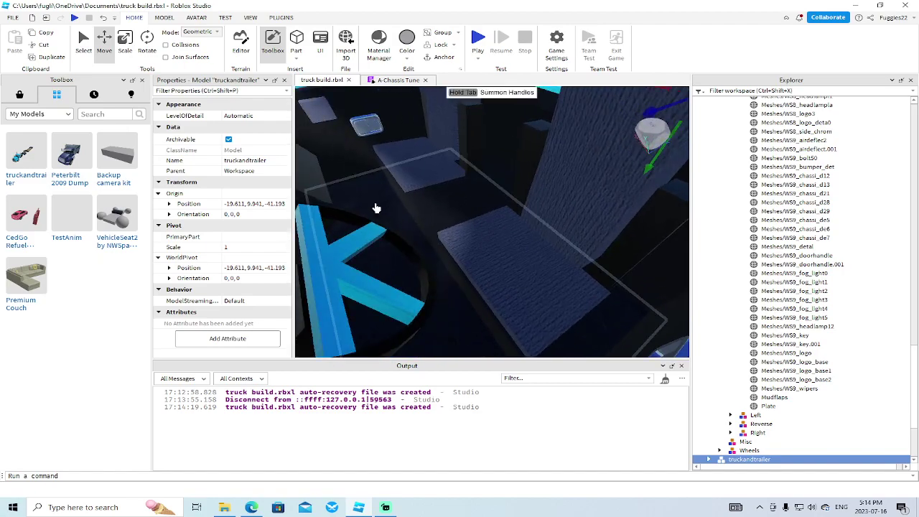
left_click(376, 206, "alt")
scroll(502, 224, "down", 6)
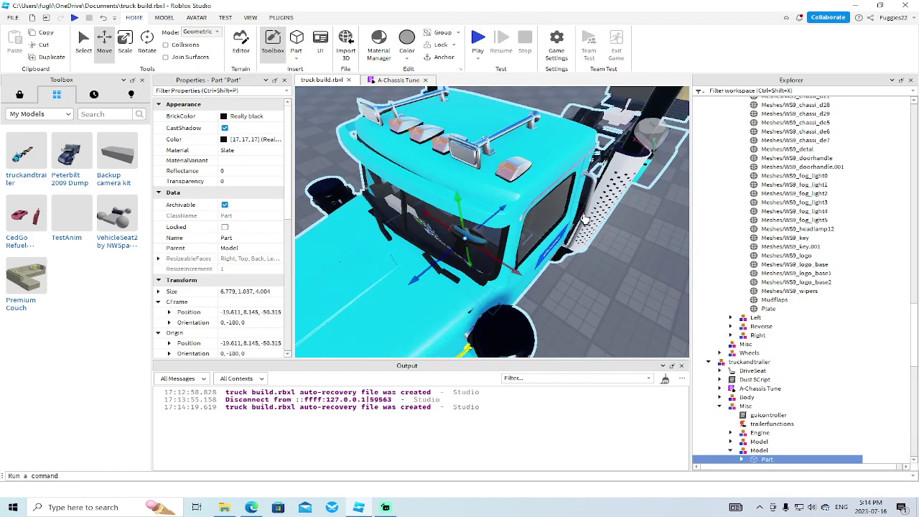
scroll(586, 219, "down", 5)
scroll(723, 374, "down", 3)
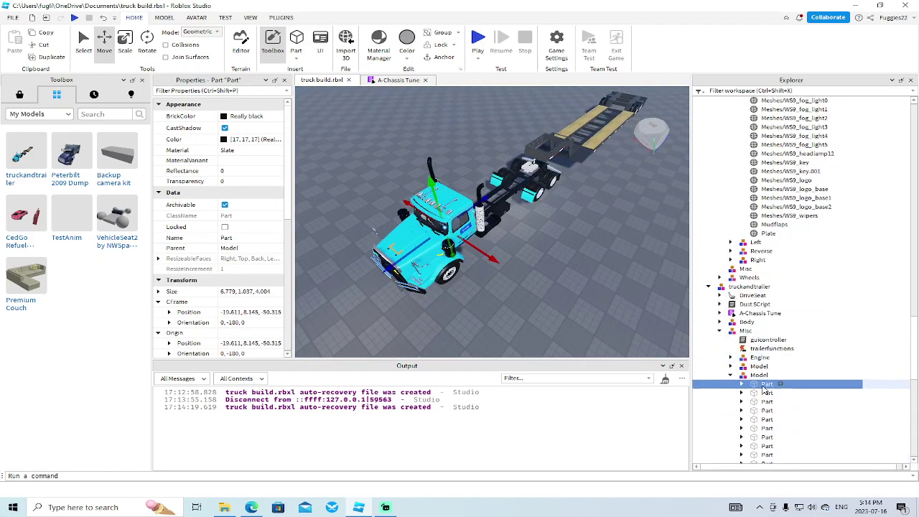
left_click(732, 375)
left_click(763, 376)
right_click_drag(586, 312, 585, 312)
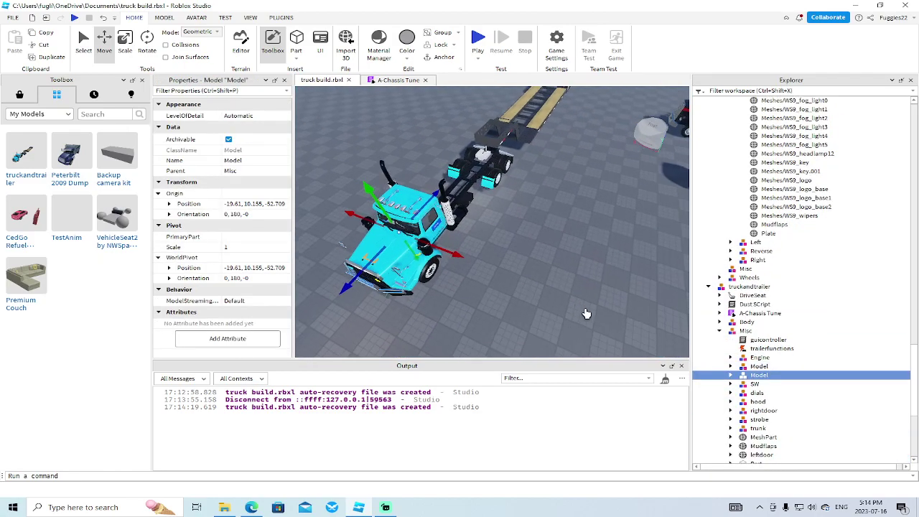
key("f")
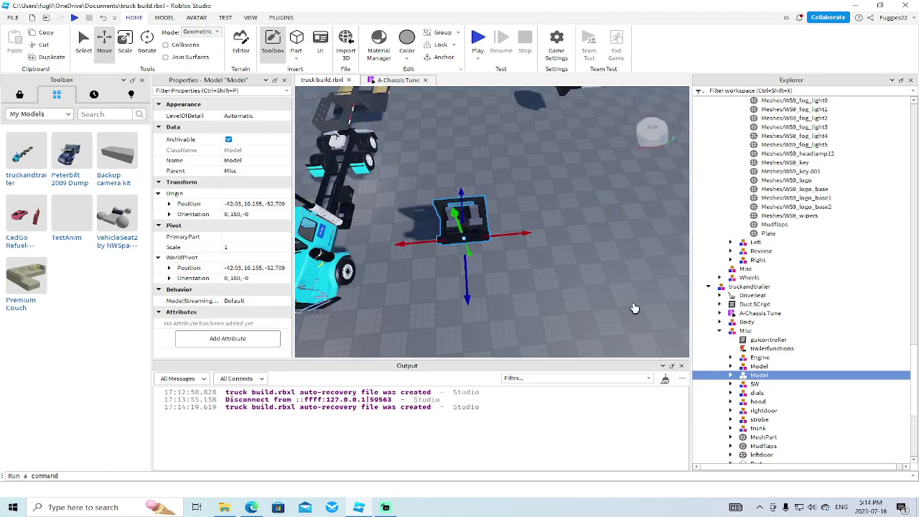
Select both detached Int interior meshes and move them back into the black truck's cab
right_click_drag(634, 308, 634, 307)
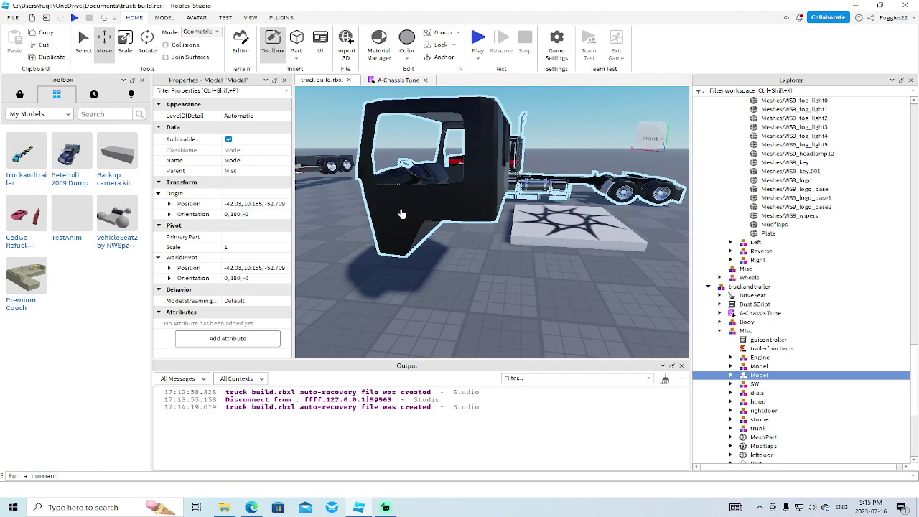
left_click(504, 159, "alt")
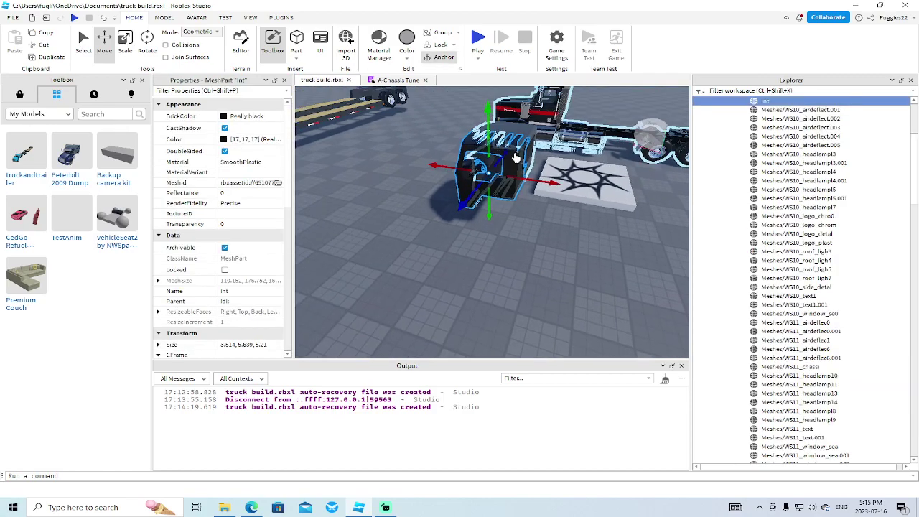
right_click_drag(504, 160, 523, 160)
key("ctrl+d")
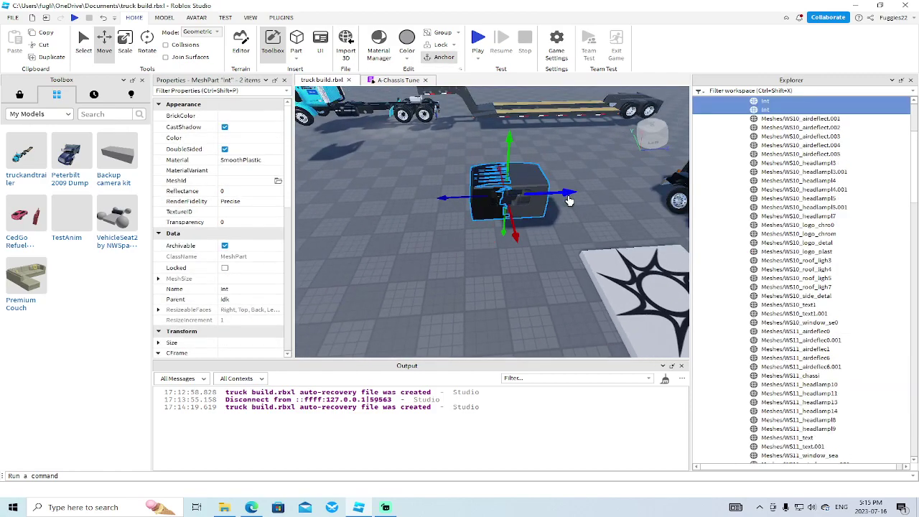
key("d")
left_click_drag(569, 198, 680, 188)
key("d")
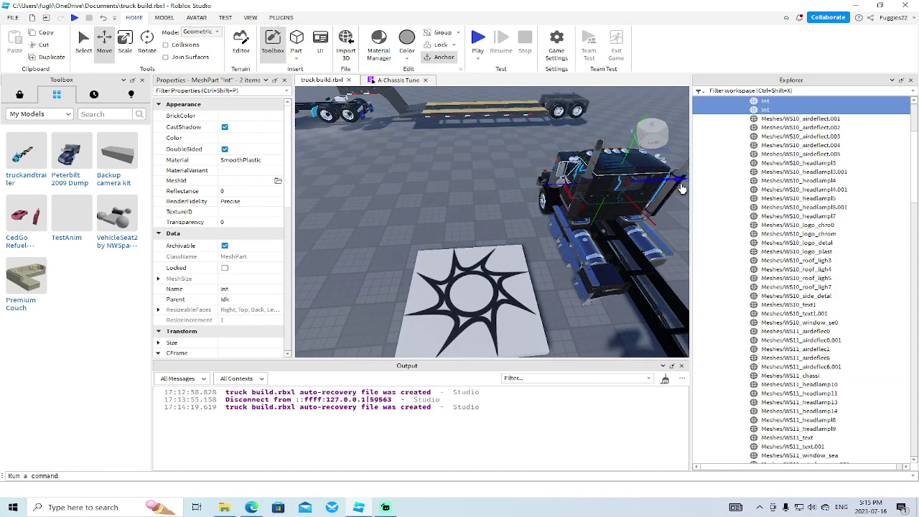
Try moving the black truck's door Paint mesh outward, away from the cab
key("w")
right_click_drag(616, 201, 616, 201)
left_click(511, 185)
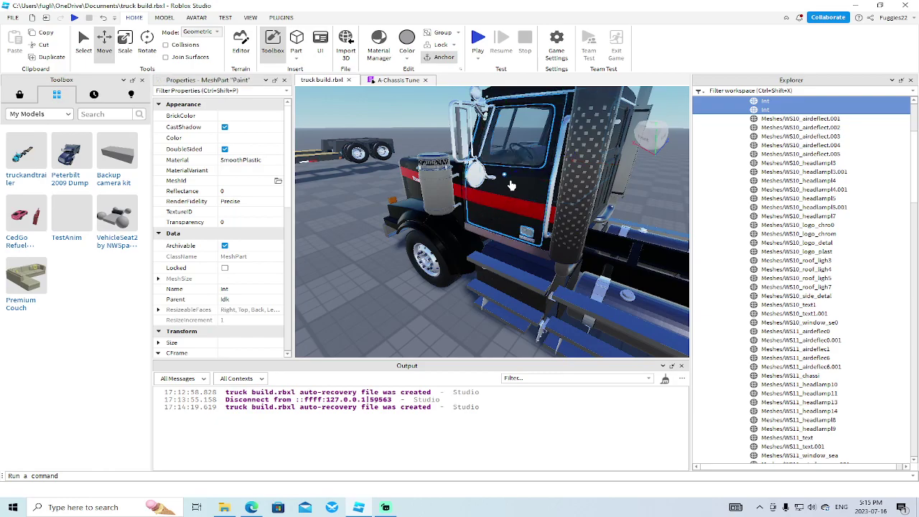
key("d")
right_click_drag(510, 185, 511, 184)
key("s")
mouse_move(398, 196)
left_mouse_down()
mouse_move(354, 213)
mouse_move(322, 247)
left_mouse_up()
key("w")
right_click_drag(443, 267, 444, 267)
key("w")
key("s")
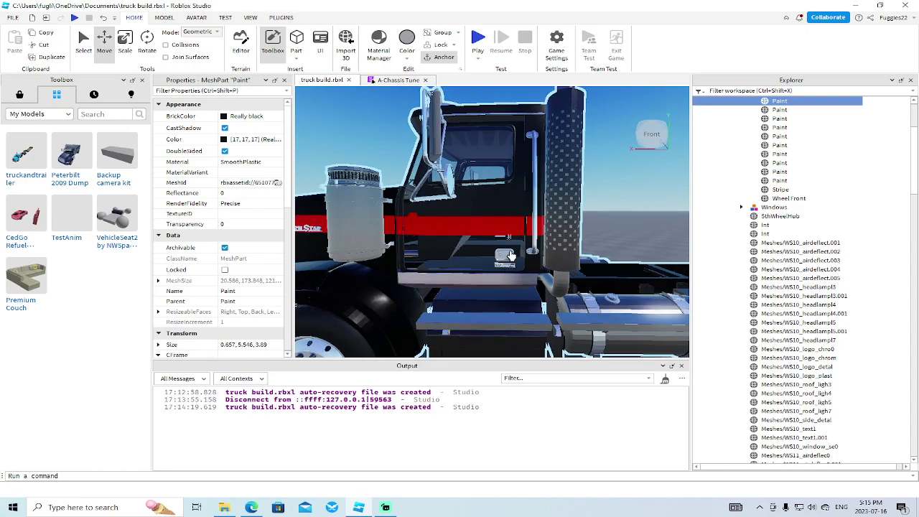
key("s")
Examine the blue reference truck's cab interior and its detached interior model
mouse_move(499, 264)
right_mouse_down()
mouse_move(515, 252)
mouse_move(494, 250)
mouse_move(533, 266)
mouse_move(569, 247)
right_mouse_up()
key("w")
key("s")
key("w")
key("w")
key("w")
key("w")
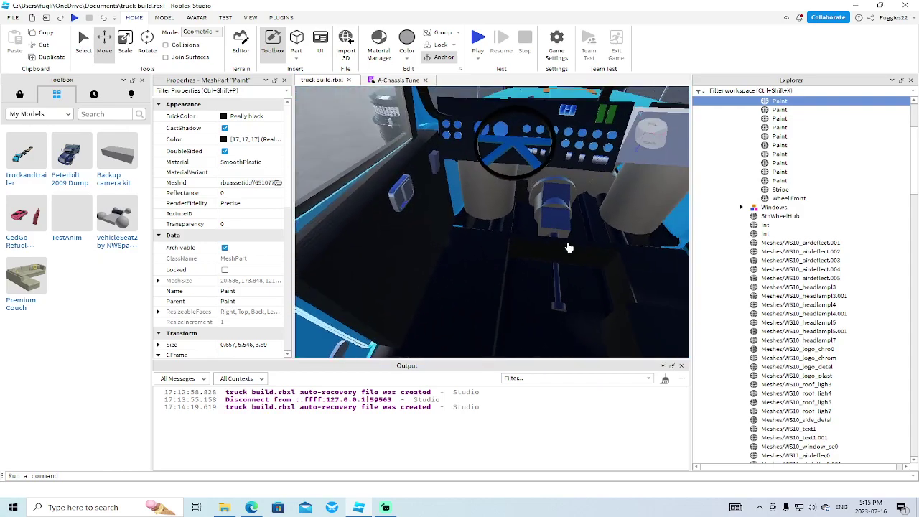
key("w")
right_click_drag(508, 250, 489, 263)
key("s")
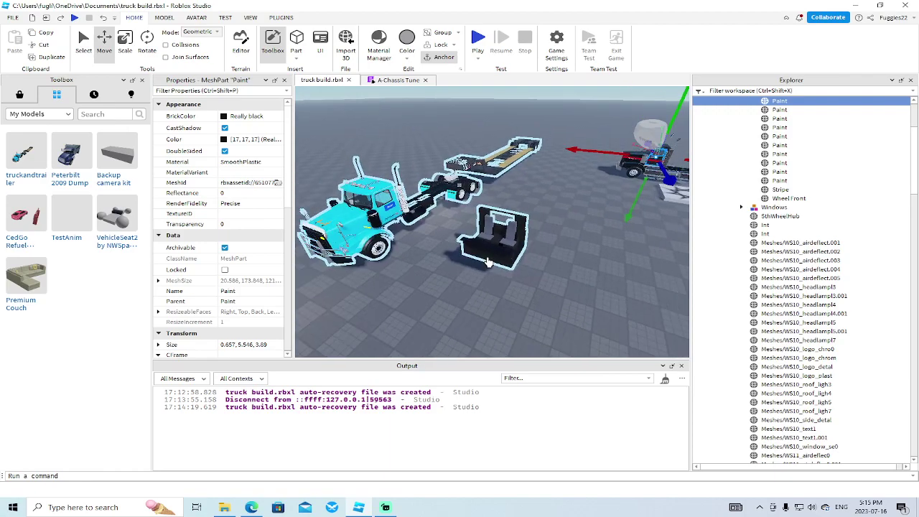
Delete the truckandtrailer reference model together with its detached interior
left_click(491, 256)
scroll(468, 297, "down", 3)
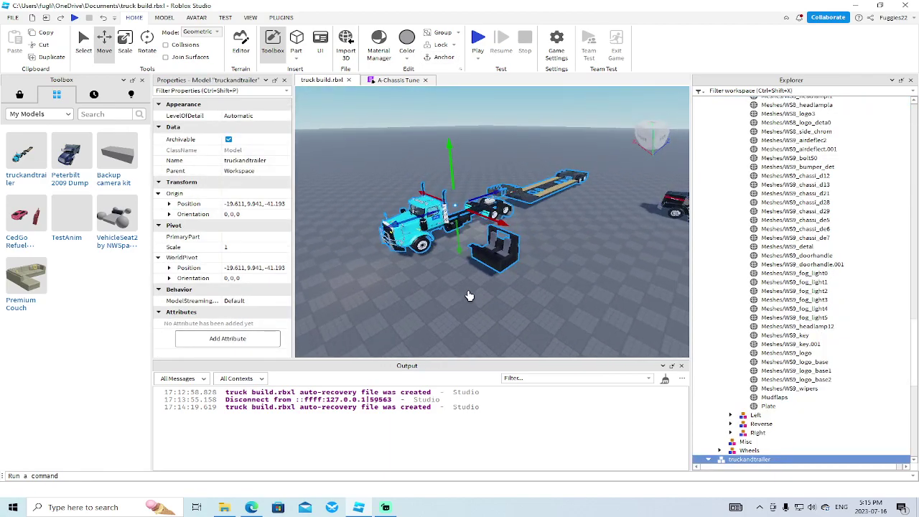
key("Delete")
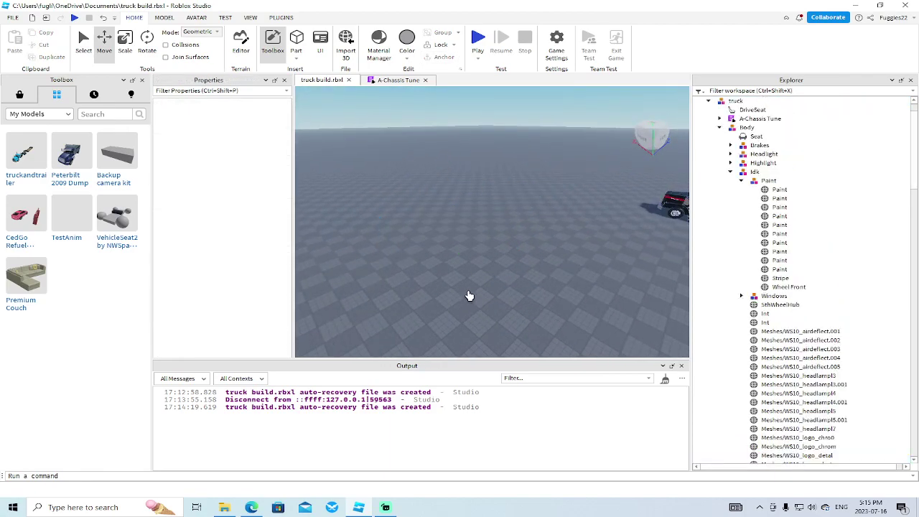
Close the Toolbox and Properties windows to enlarge the view of the black truck
right_click_drag(469, 296, 474, 291)
scroll(474, 292, "up", 10)
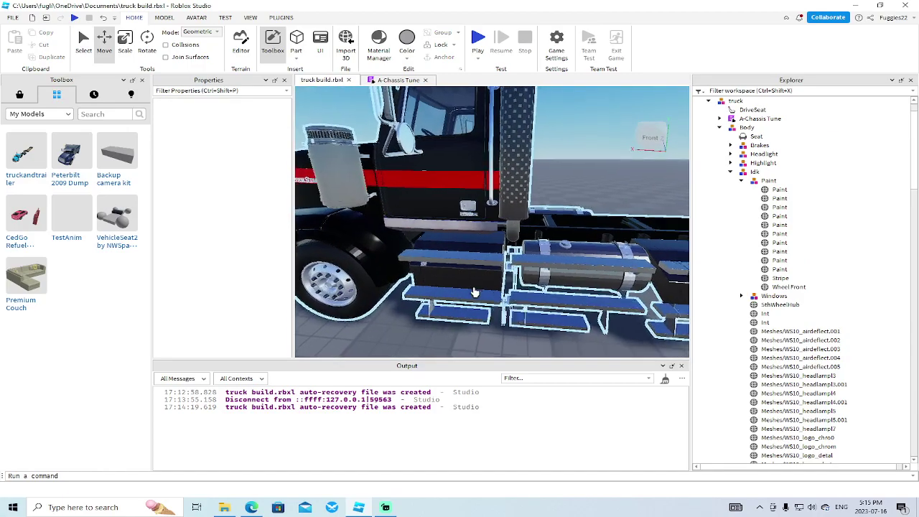
scroll(474, 292, "down", 5)
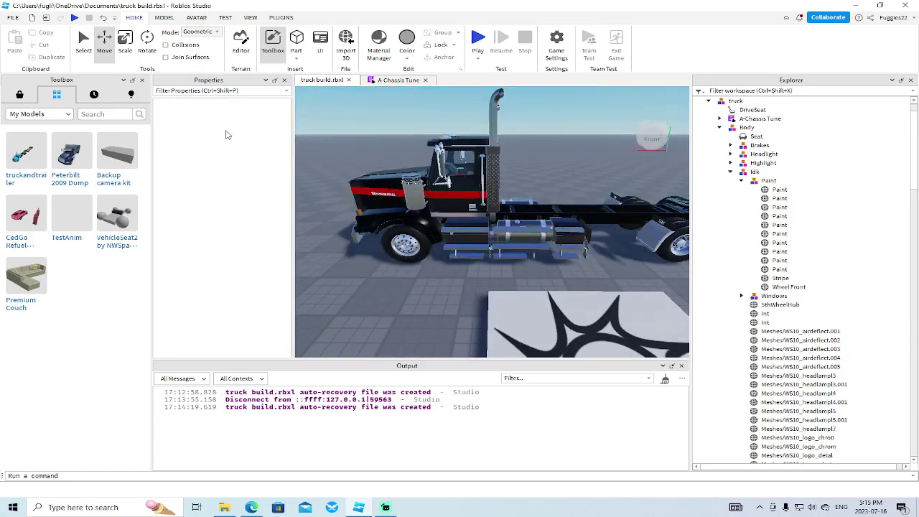
left_click(143, 81)
left_click(132, 81)
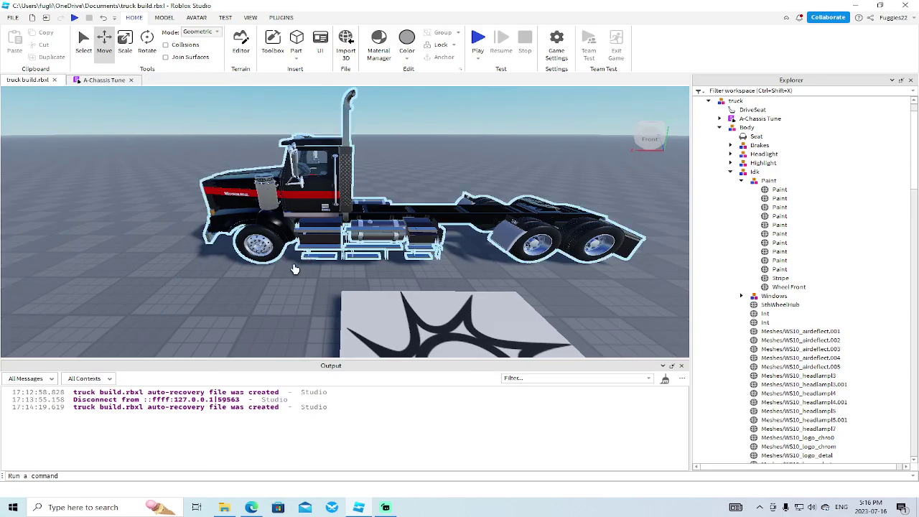
Collapse the Paint, Idk and Body groups of the black truck in the model hierarchy
scroll(287, 272, "up", 4)
right_click_drag(294, 268, 271, 280)
scroll(271, 280, "down", 8)
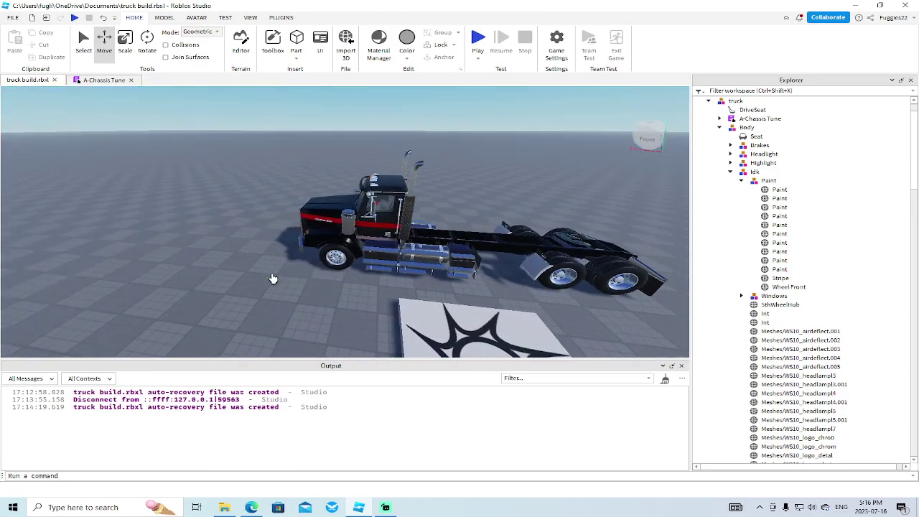
scroll(273, 278, "down", 2)
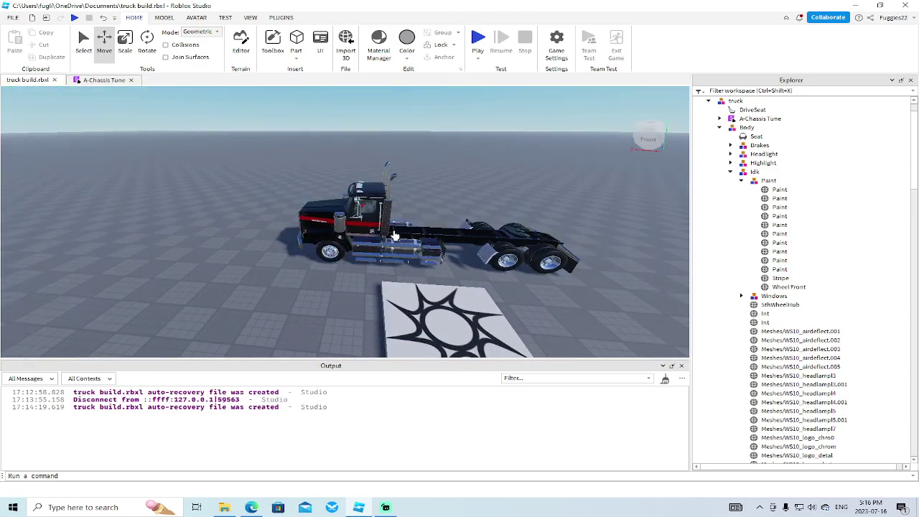
scroll(345, 302, "up", 4)
scroll(345, 302, "down", 3)
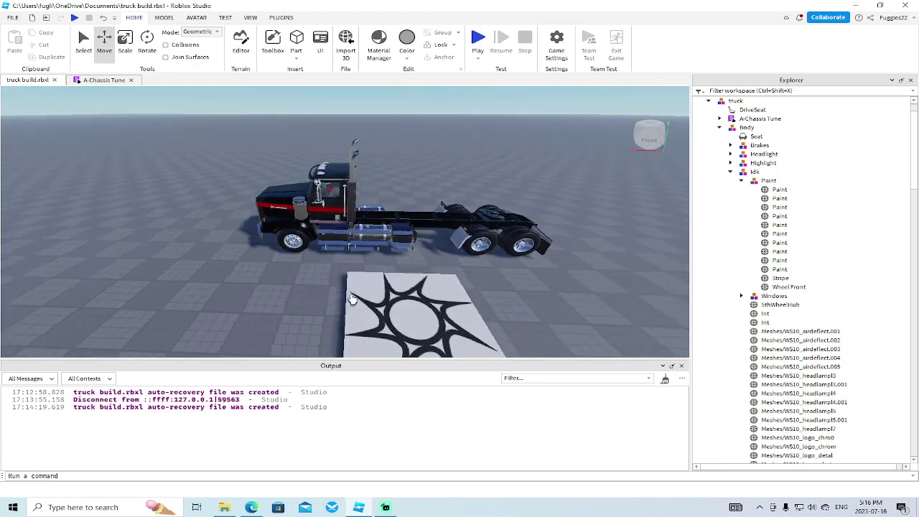
left_click(743, 181)
left_click(731, 172)
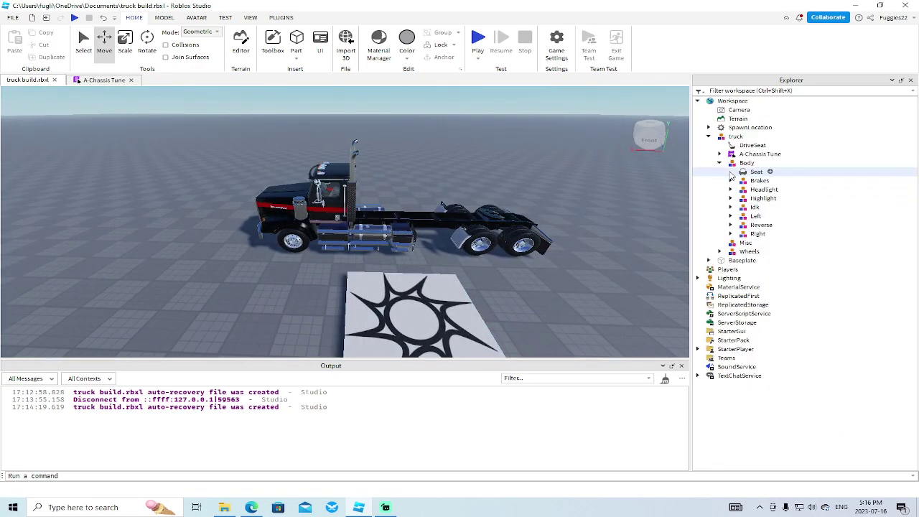
left_click(719, 163)
Open the truck's A-Chassis Tune script and review its transmission and differential settings
left_click(740, 154)
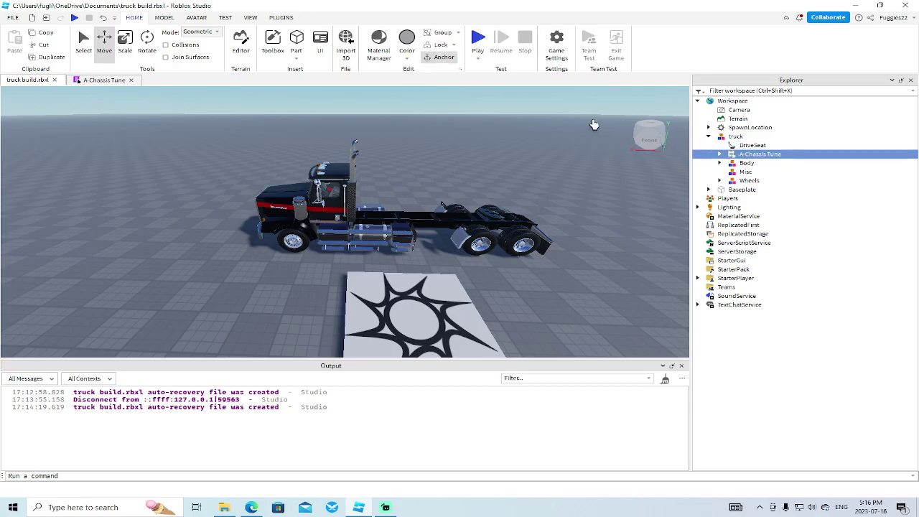
double_click(740, 154)
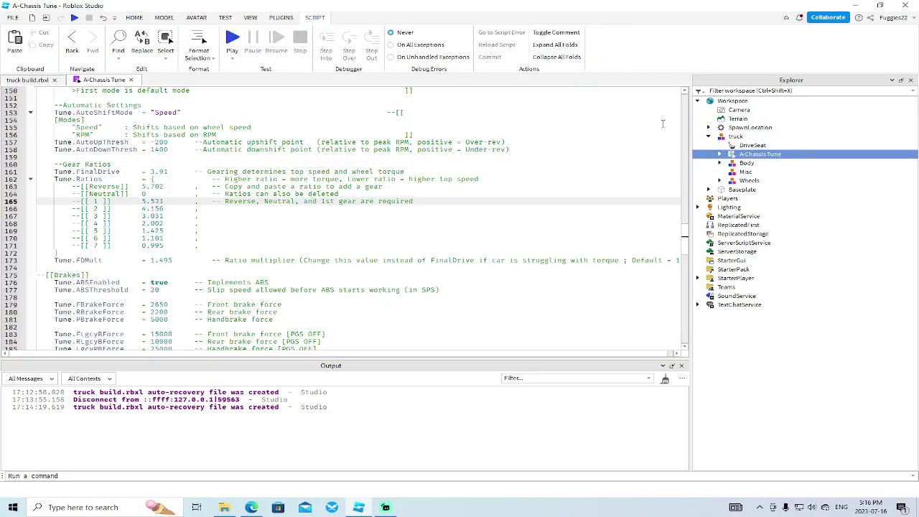
left_click_drag(685, 234, 665, 230)
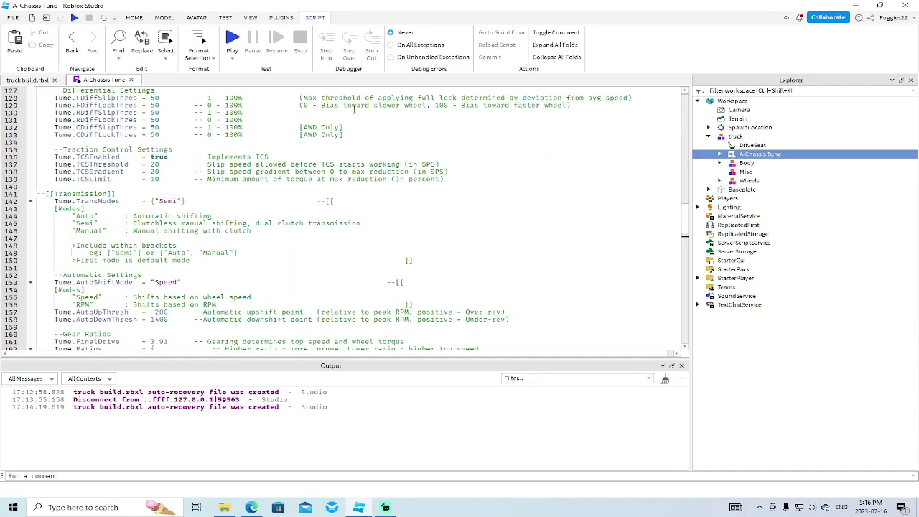
Inspect the contents of A-Chassis Tune, including its Plugins folder, Initialize script and A-Chassis Interface
left_click(720, 155)
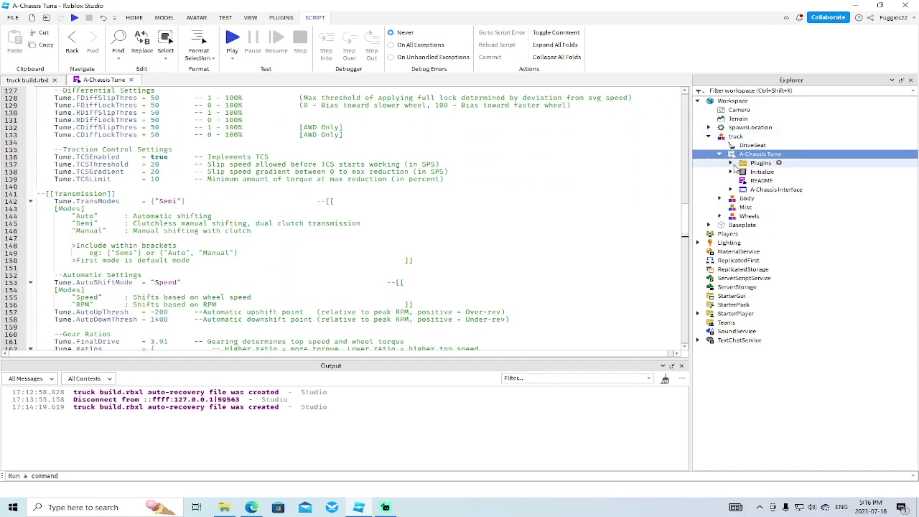
left_click(731, 164)
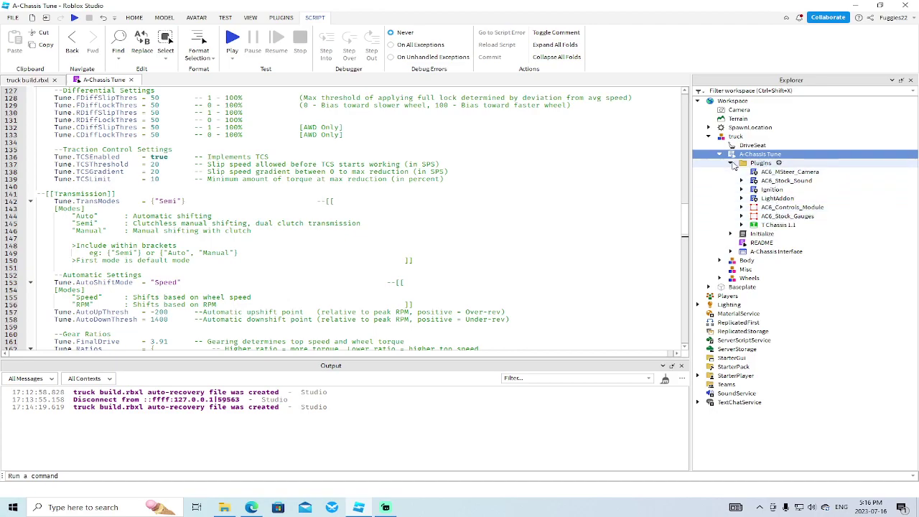
left_click(731, 164)
left_click(732, 172)
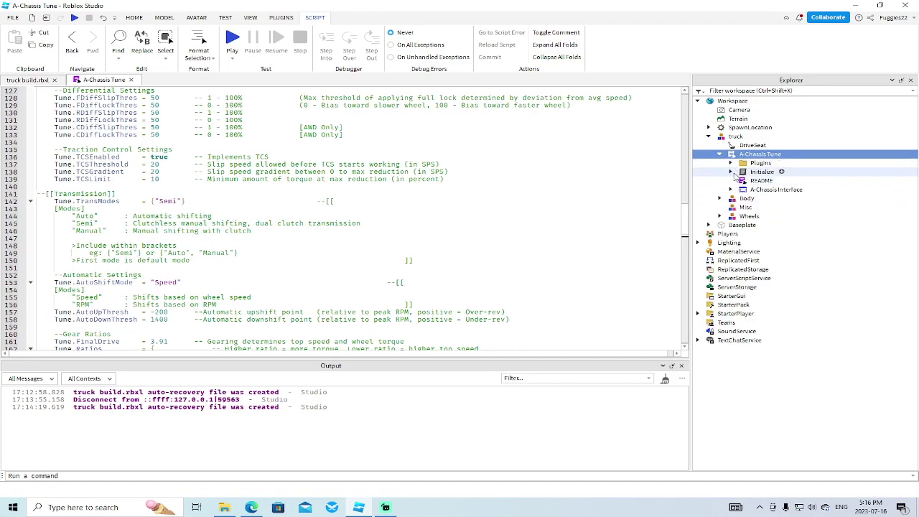
left_click(732, 172)
left_click(732, 190)
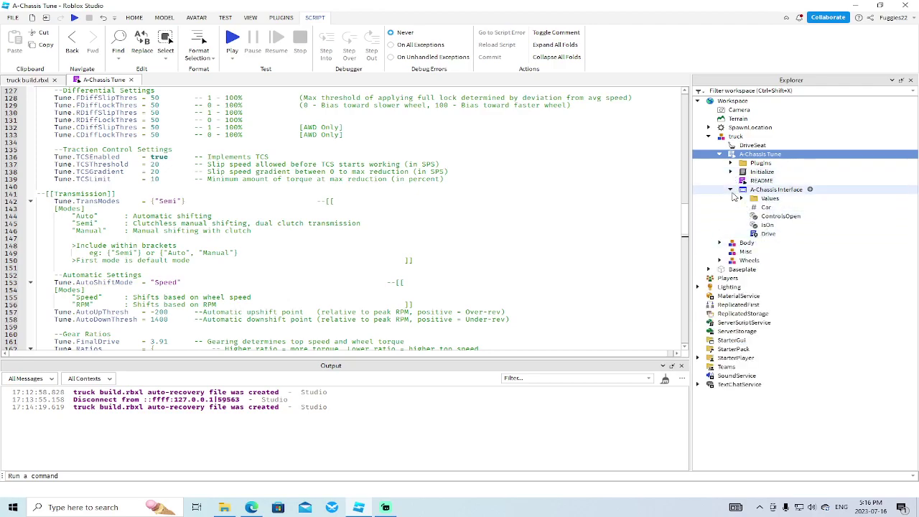
Open the Drive script of the A-Chassis Interface and look through it down to the Input Handler section
left_click(757, 234)
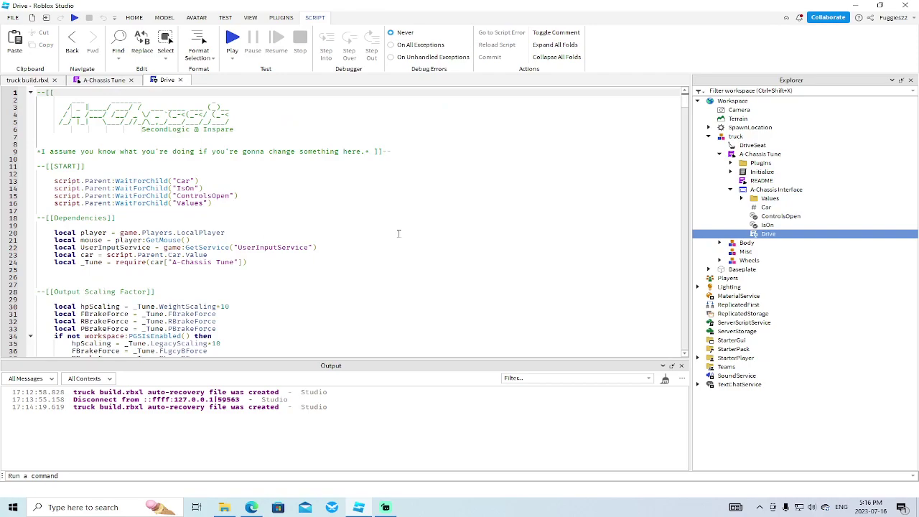
mouse_move(684, 100)
left_mouse_down()
mouse_move(684, 129)
mouse_move(672, 102)
left_mouse_up()
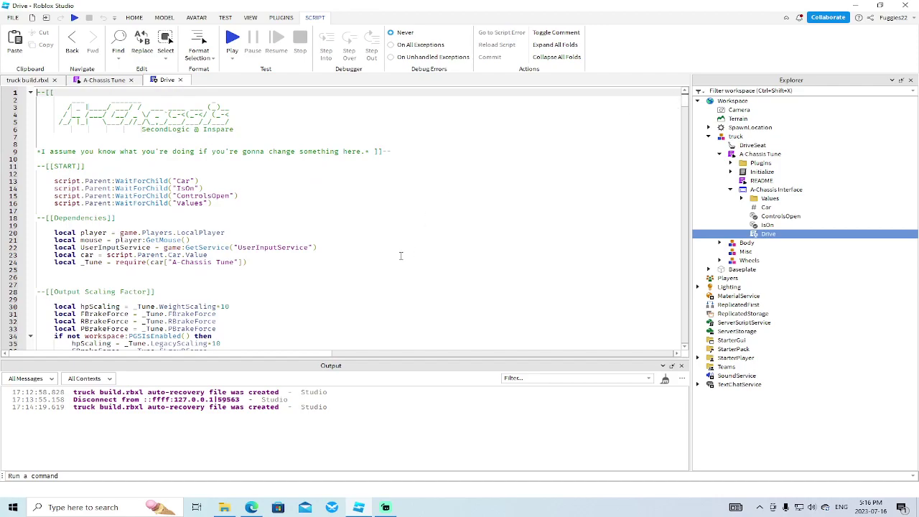
scroll(358, 269, "down", 4)
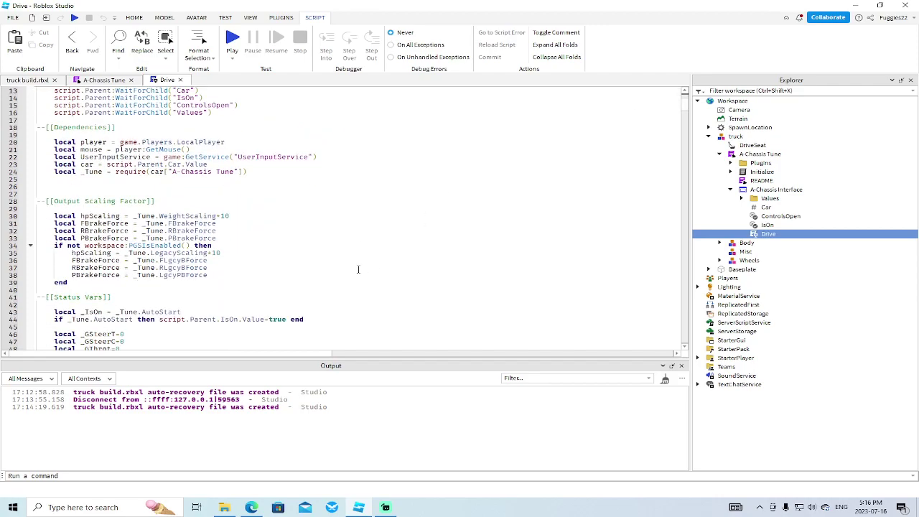
scroll(359, 270, "down", 8)
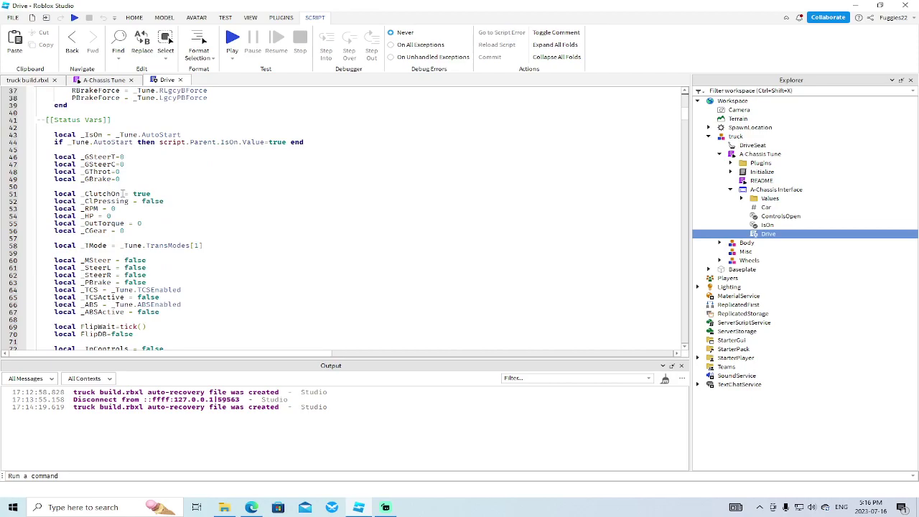
scroll(263, 278, "down", 4)
scroll(216, 266, "down", 13)
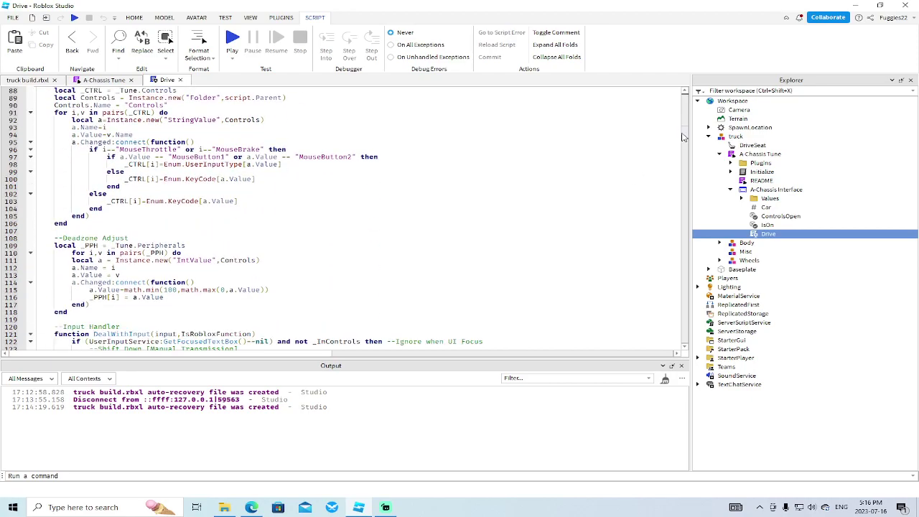
mouse_move(686, 137)
left_mouse_down()
mouse_move(688, 126)
mouse_move(688, 147)
mouse_move(687, 136)
left_mouse_up()
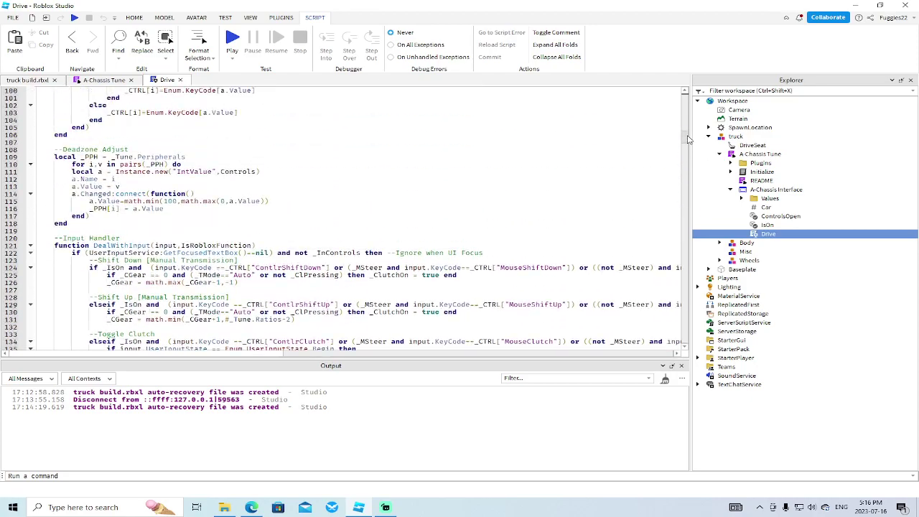
Insert two blank lines after the Input Handler comment in the Drive script
left_click(124, 238)
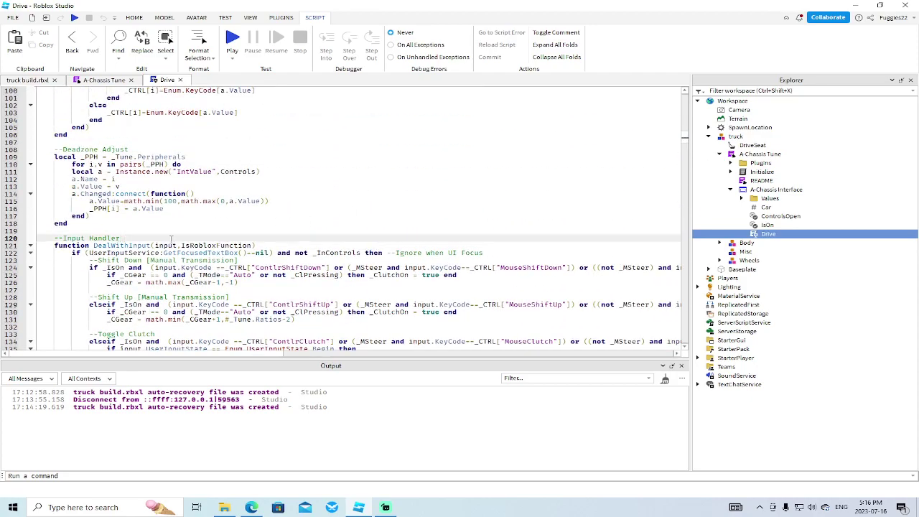
key("Return")
key("Return")
Review the Drive script's input handler from the shifting controls down to the gamepad controls, and return to the script's beginning
scroll(171, 239, "down", 2)
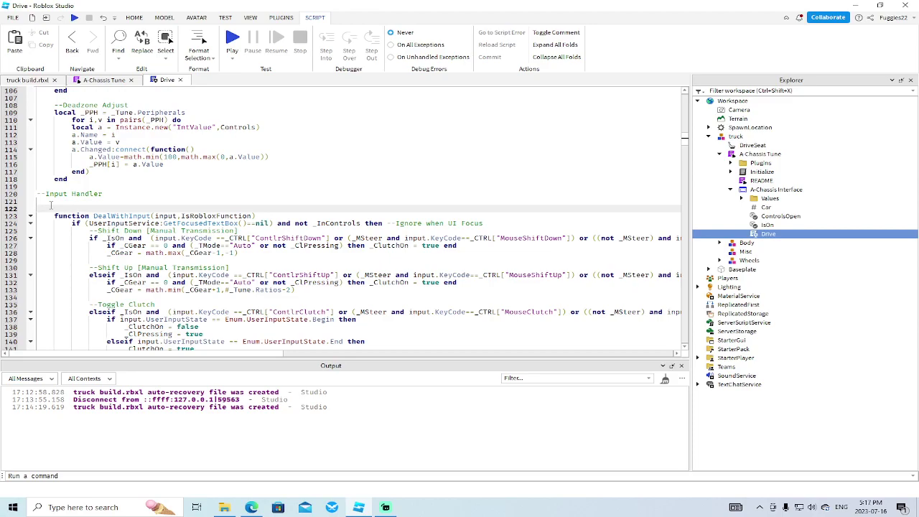
scroll(60, 230, "down", 8)
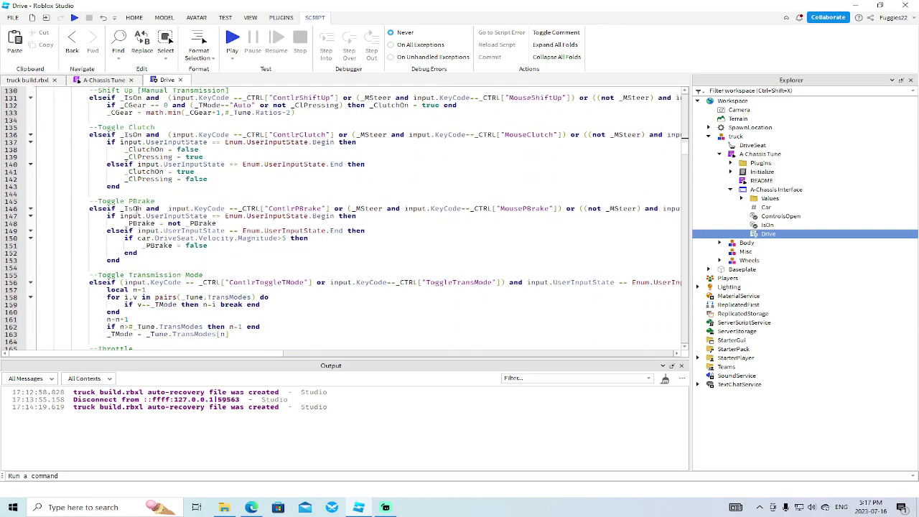
scroll(165, 214, "down", 12)
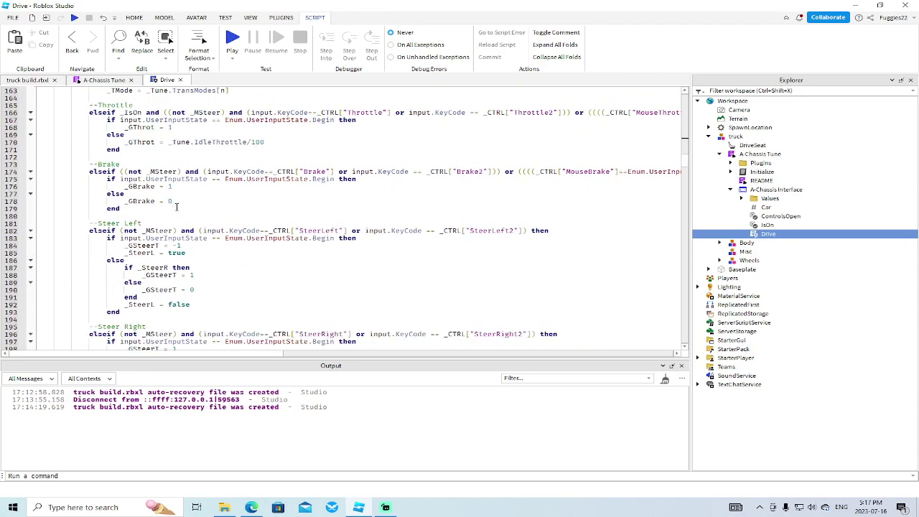
scroll(176, 207, "down", 14)
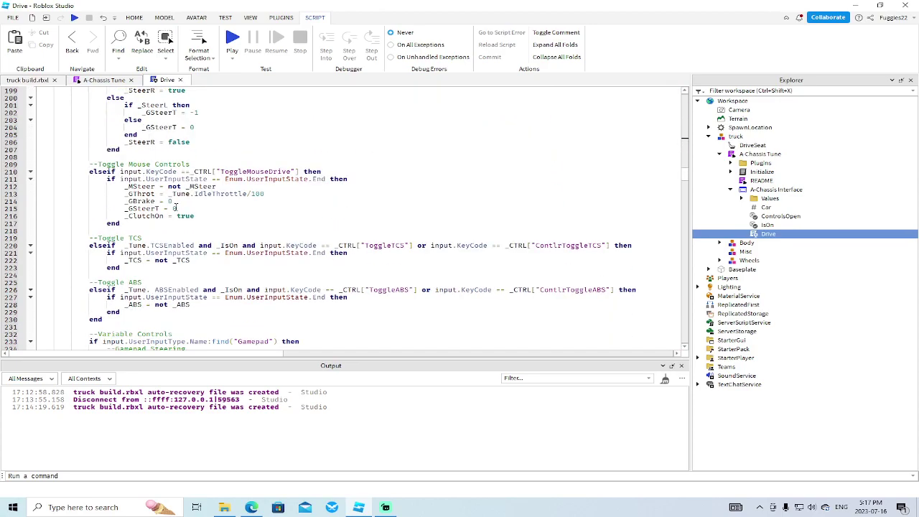
scroll(175, 206, "down", 3)
scroll(175, 207, "down", 3)
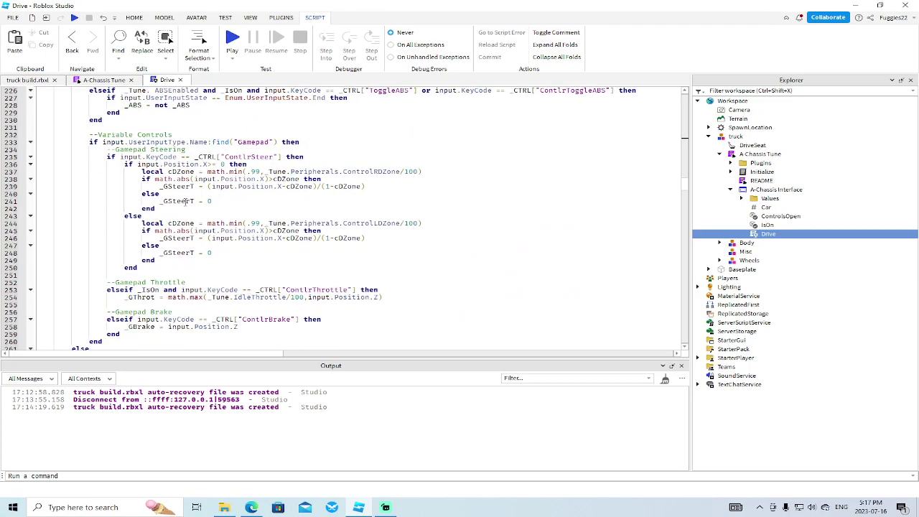
scroll(175, 208, "up", 11)
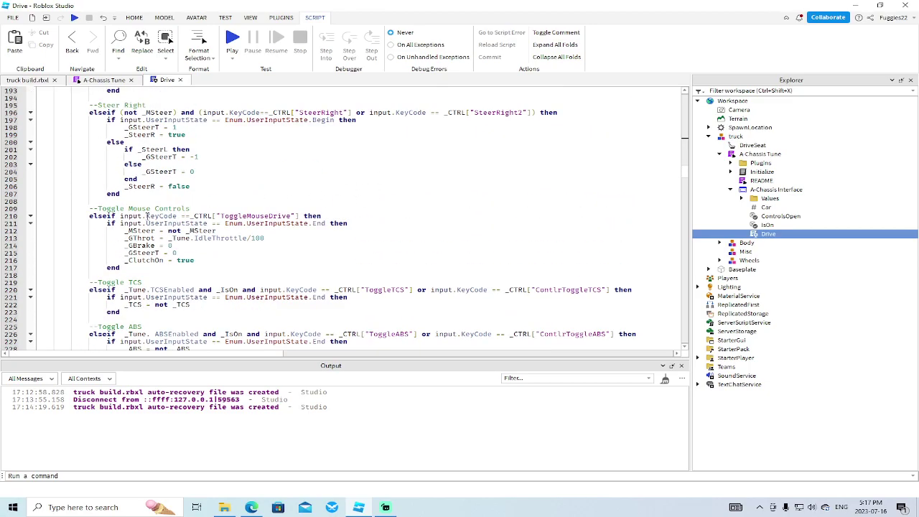
scroll(156, 190, "up", 4)
scroll(168, 190, "up", 5)
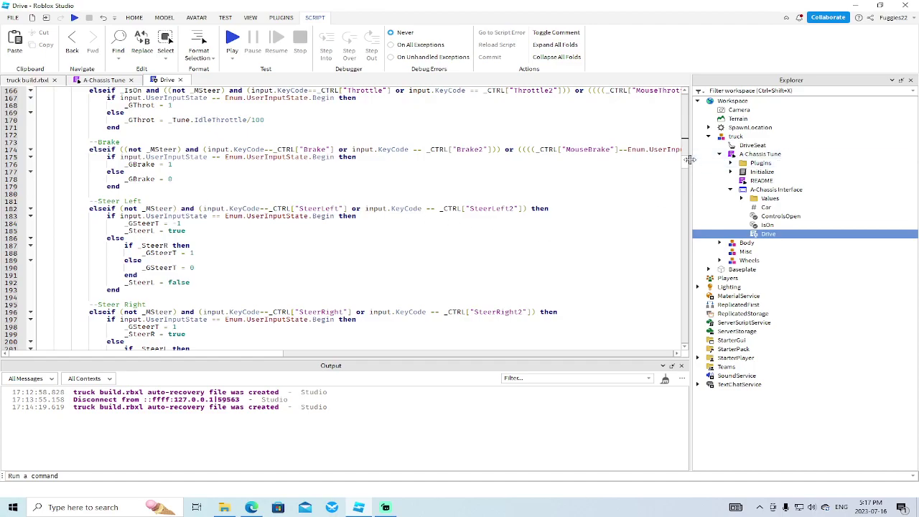
left_click_drag(687, 160, 687, 99)
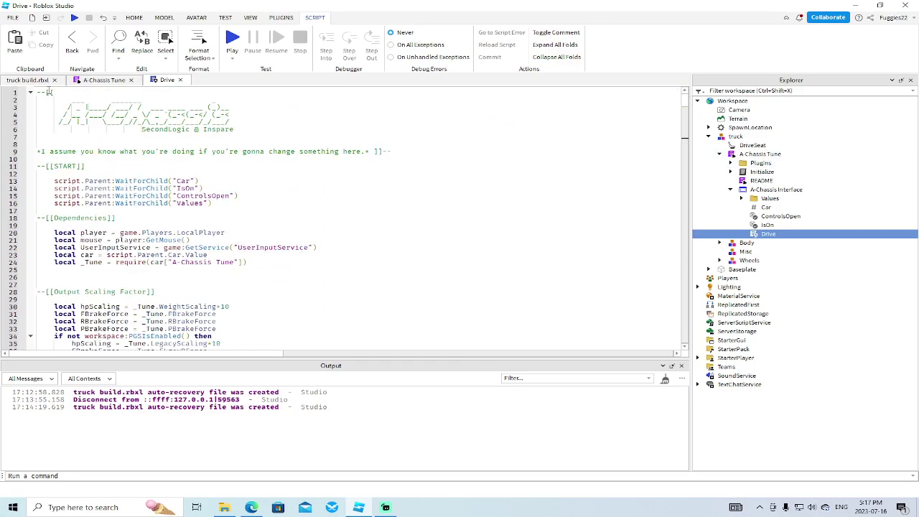
Close the Drive and A-Chassis Tune scripts and collapse the A-Chassis Interface and A-Chassis Tune branches of the truck
left_click(181, 81)
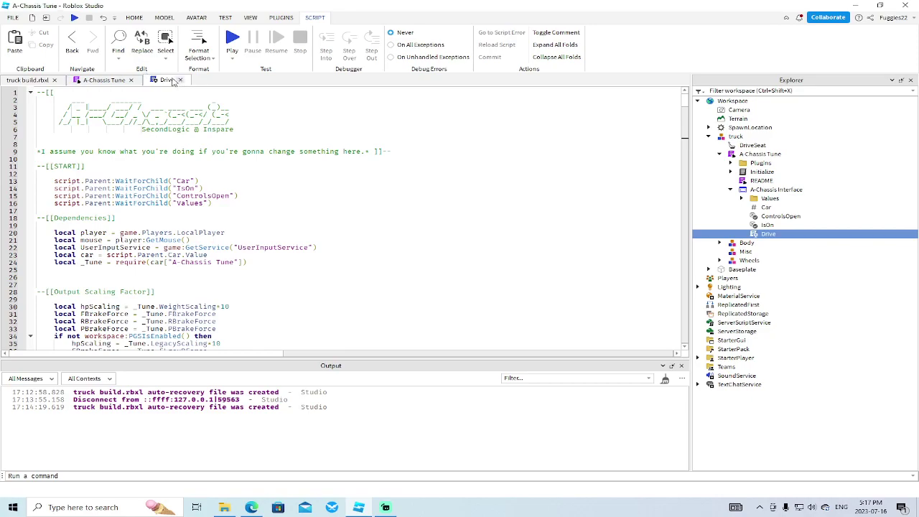
left_click(180, 80)
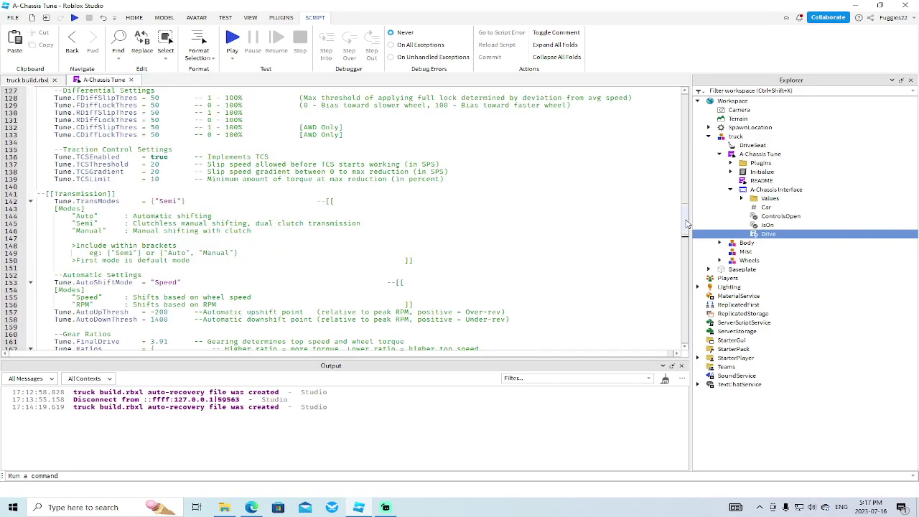
scroll(685, 219, "down", 6)
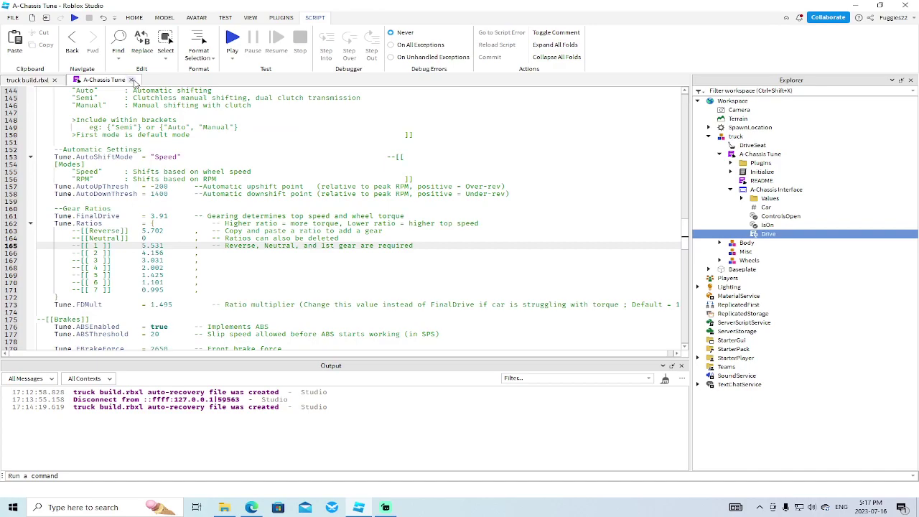
left_click(132, 80)
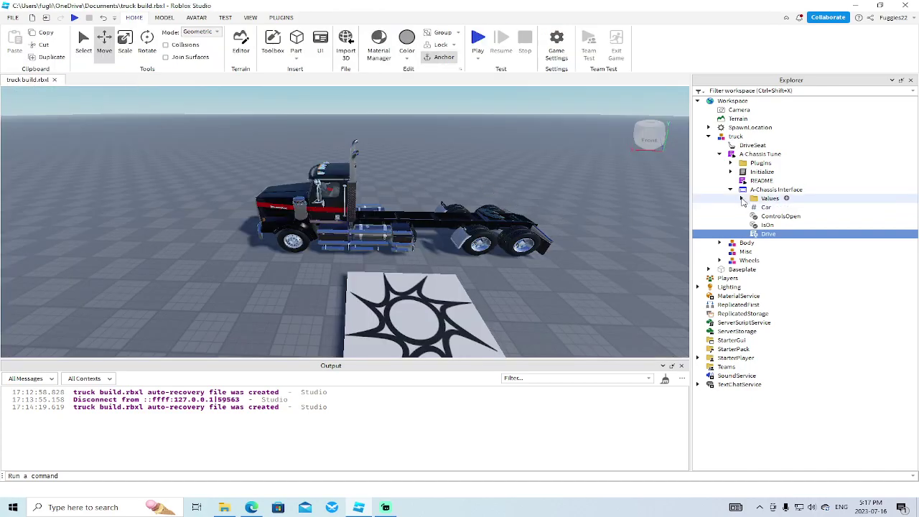
left_click(731, 190)
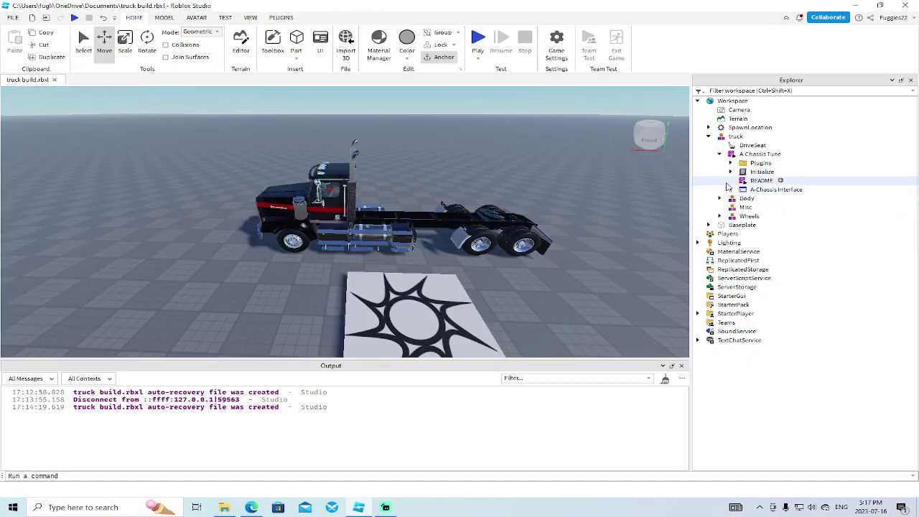
left_click(721, 155)
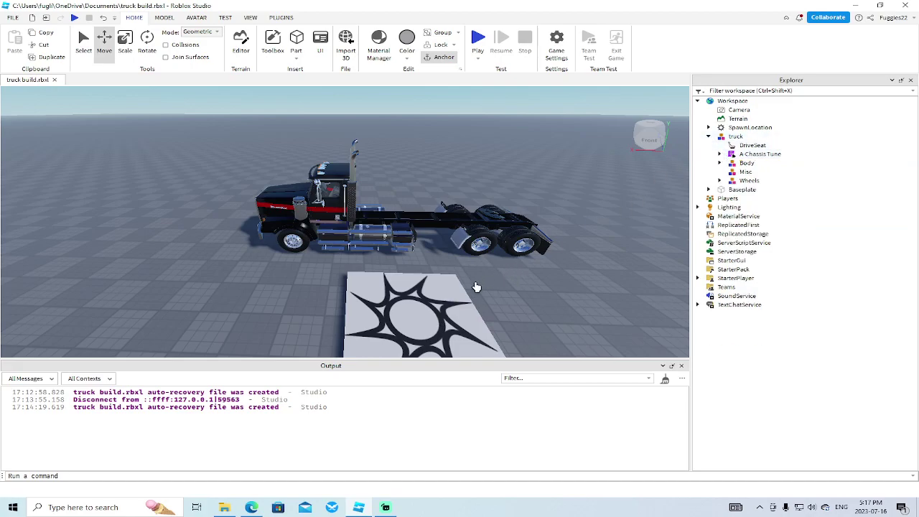
Playtest the place, walk the character to the truck, get into its driver seat, and stop the test
scroll(476, 287, "up", 10)
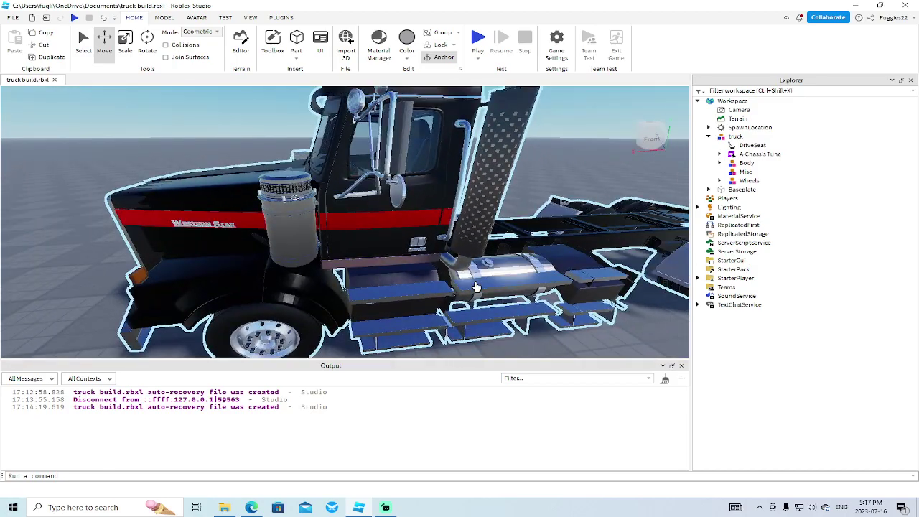
scroll(476, 287, "down", 10)
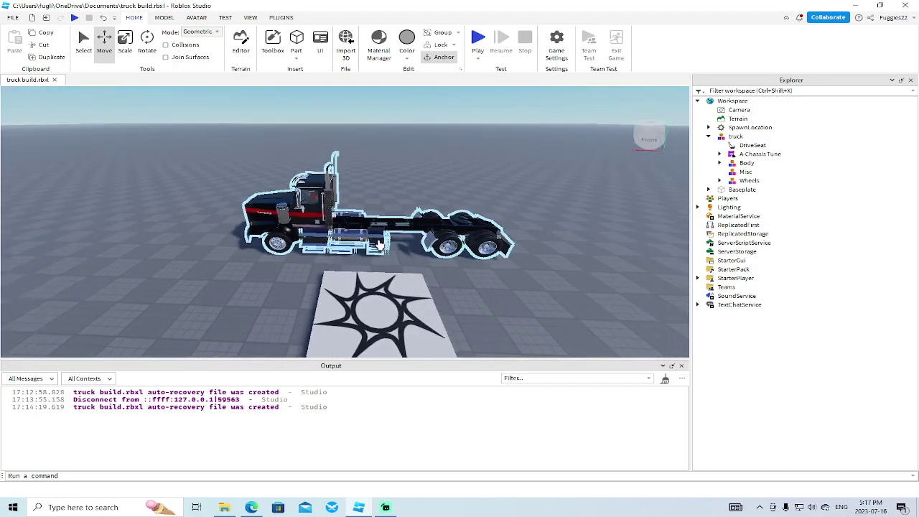
left_click(308, 216)
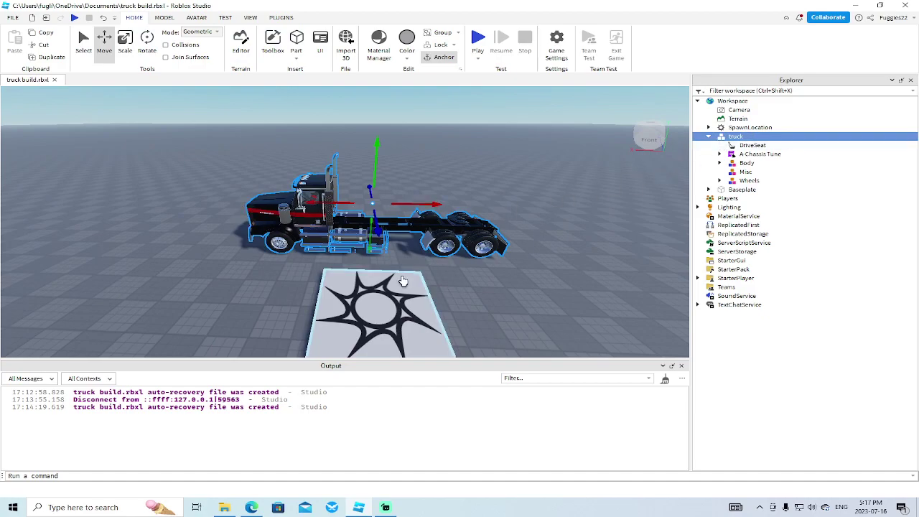
scroll(226, 246, "up", 3)
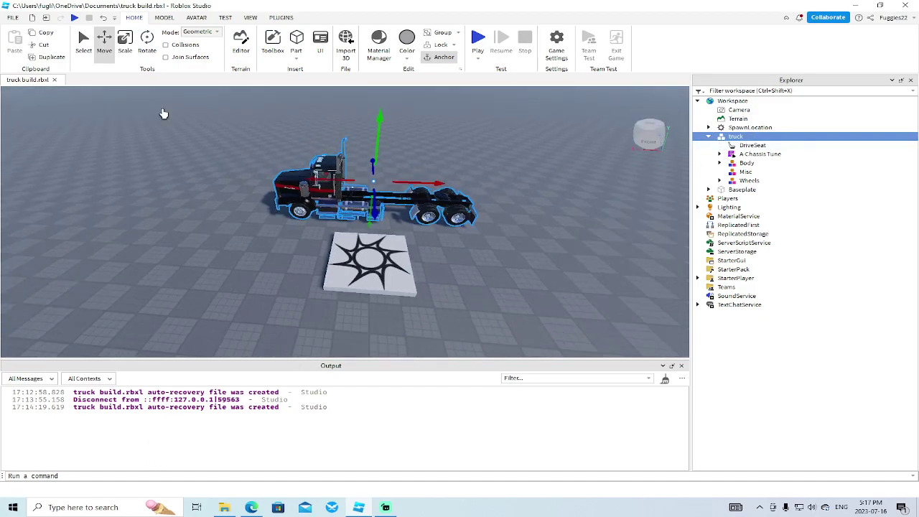
left_click(74, 17)
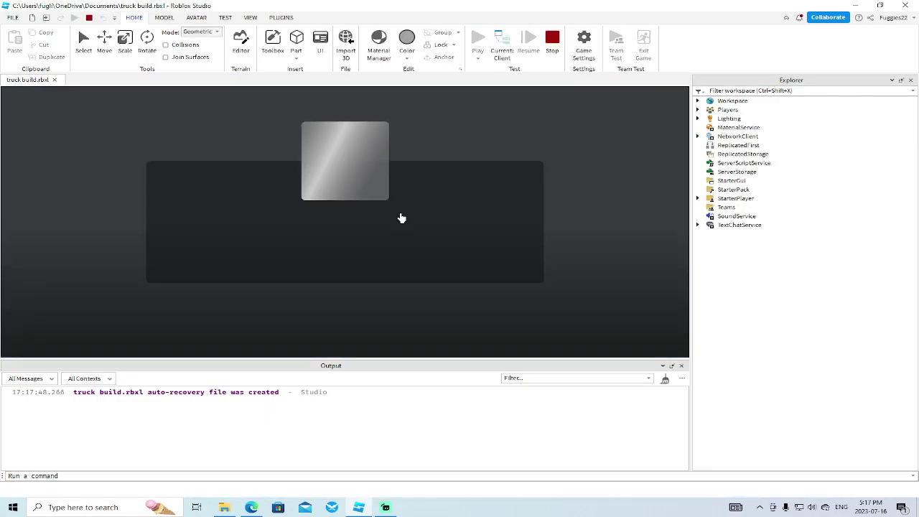
key("a")
key("w")
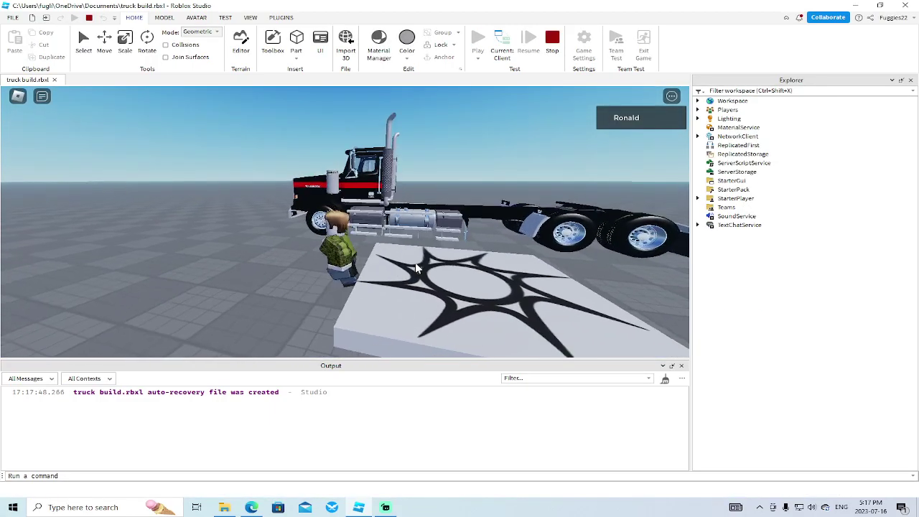
key("space")
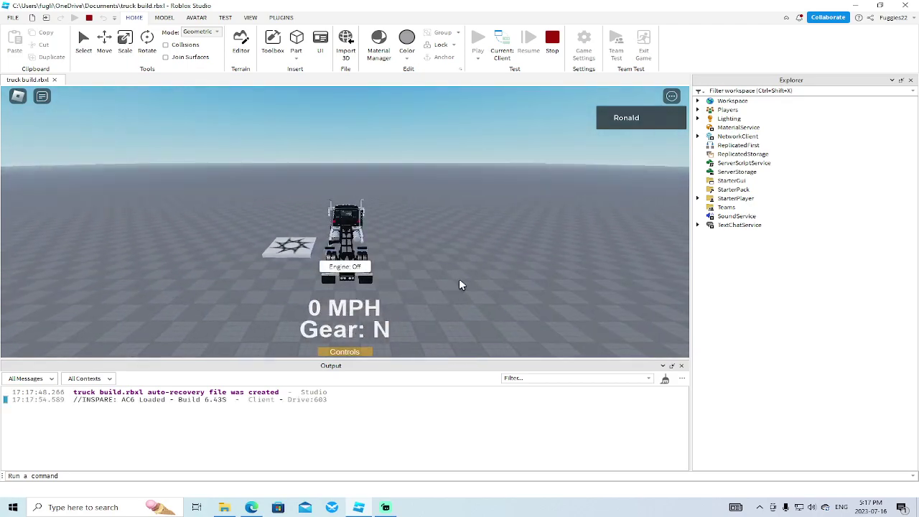
left_click(552, 44)
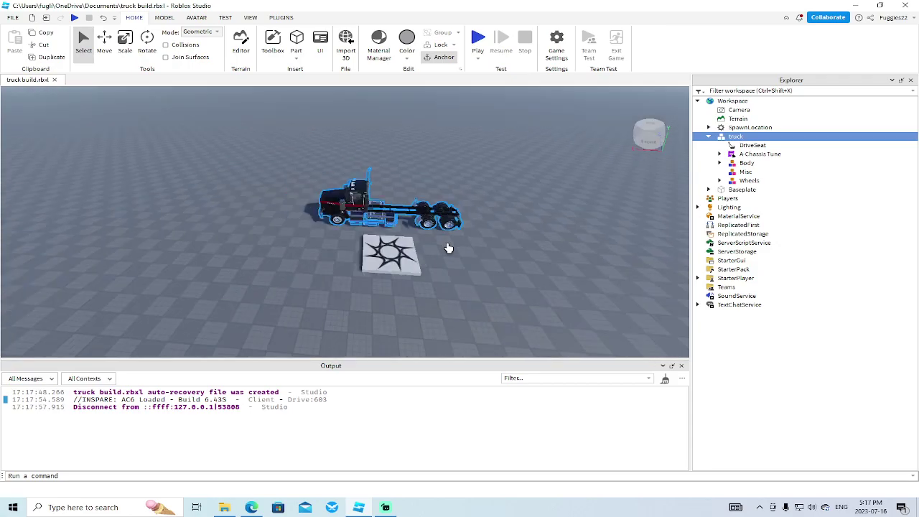
Clear the truck selection and examine the truck up close, from the rear wheels and frame to the cab side
left_click(457, 272)
key("w")
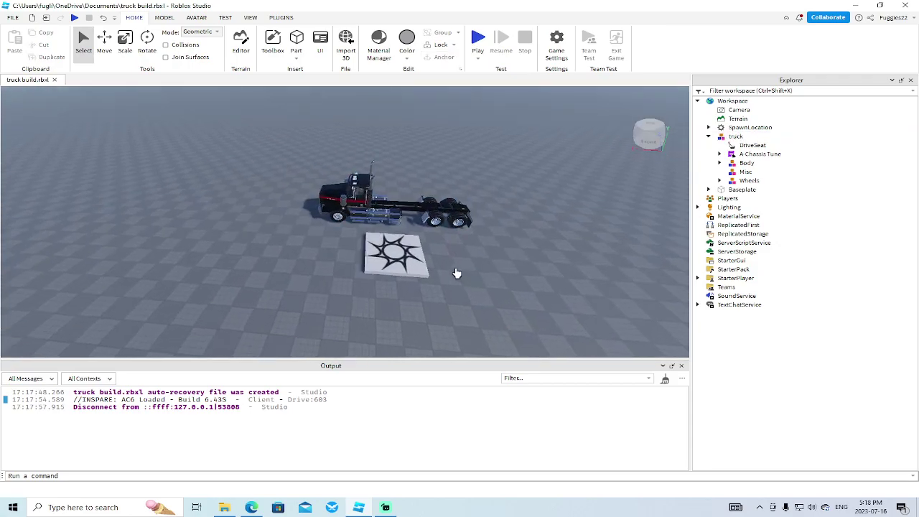
mouse_move(457, 273)
right_mouse_down()
mouse_move(456, 251)
mouse_move(456, 296)
mouse_move(443, 283)
right_mouse_up()
key("s")
key("s")
key("w")
key("d")
key("w")
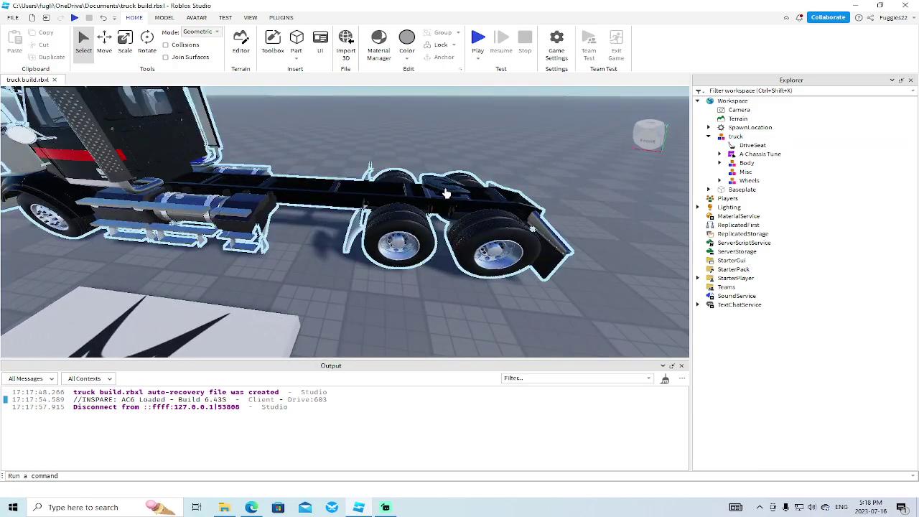
key("d")
mouse_move(477, 185)
right_mouse_down()
mouse_move(438, 205)
mouse_move(363, 180)
mouse_move(496, 184)
mouse_move(481, 177)
mouse_move(476, 185)
right_mouse_up()
key("d")
key("w")
key("a")
key("s")
scroll(476, 184, "up", 6)
scroll(477, 185, "down", 5)
key("a")
key("d")
Select only the side step mesh below the cab within the truck model
left_click(412, 220, "alt")
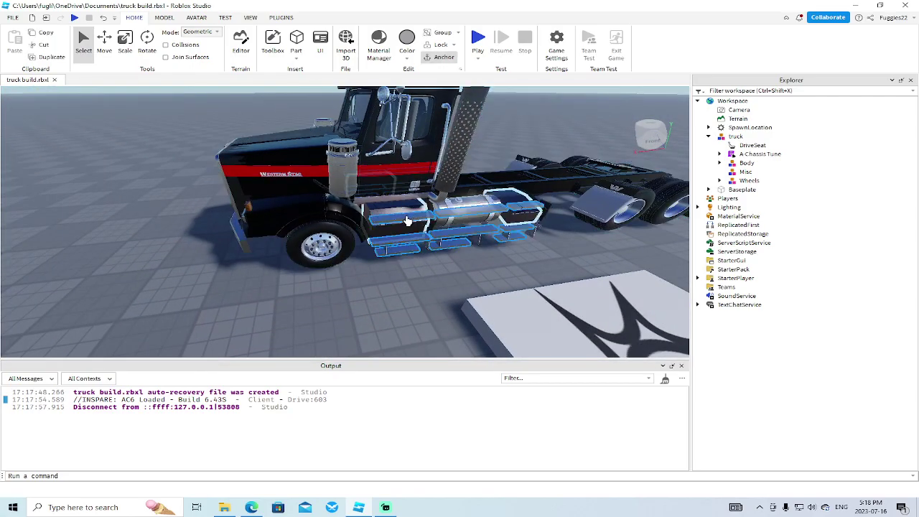
right_click_drag(425, 268, 425, 268)
scroll(425, 269, "down", 5)
key("a")
key("w")
scroll(425, 269, "down", 4)
scroll(426, 269, "up", 2)
scroll(425, 268, "down", 4)
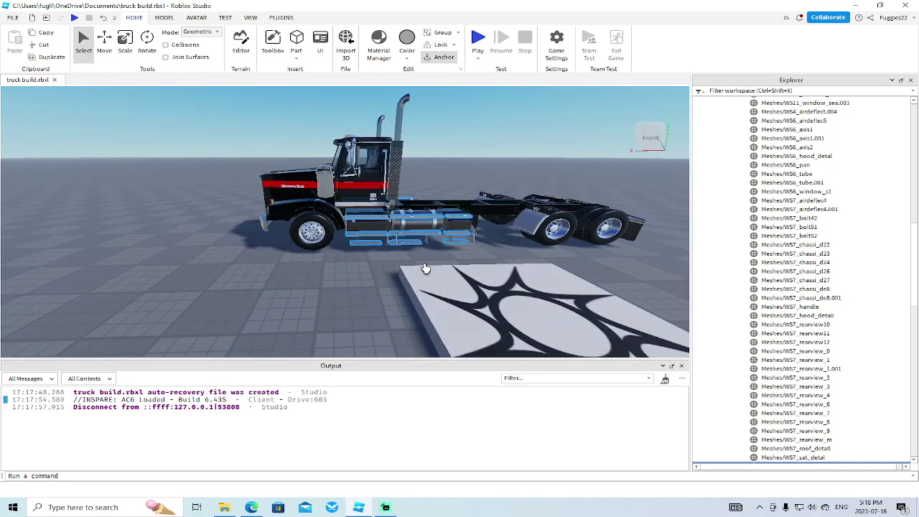